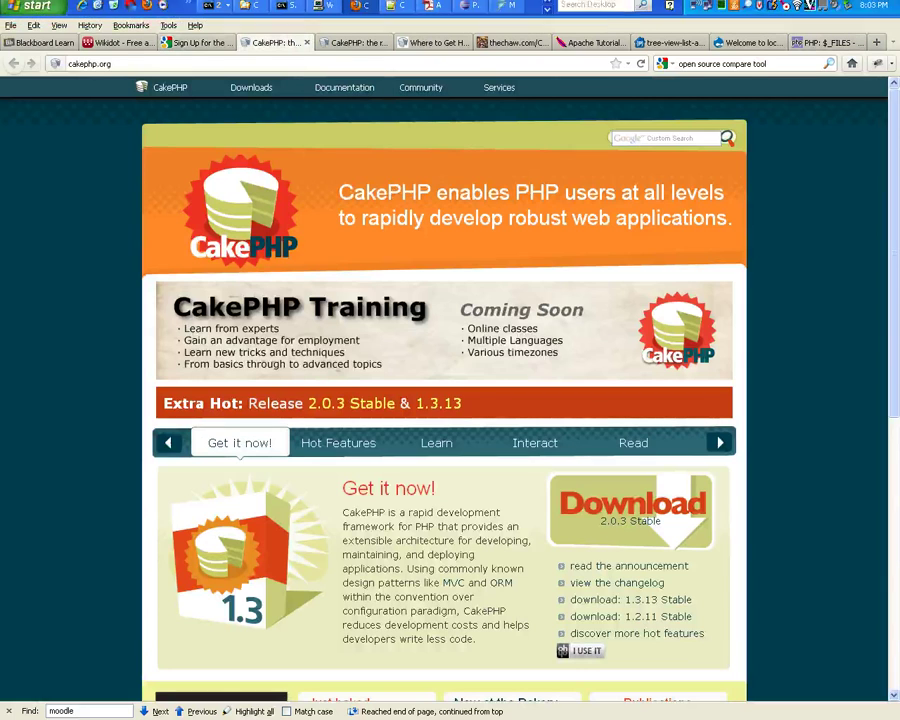
Switch to the cookbook tab showing '1.2 Where to Get Help'.
key(ctrl+Tab)
key(ctrl+Tab)
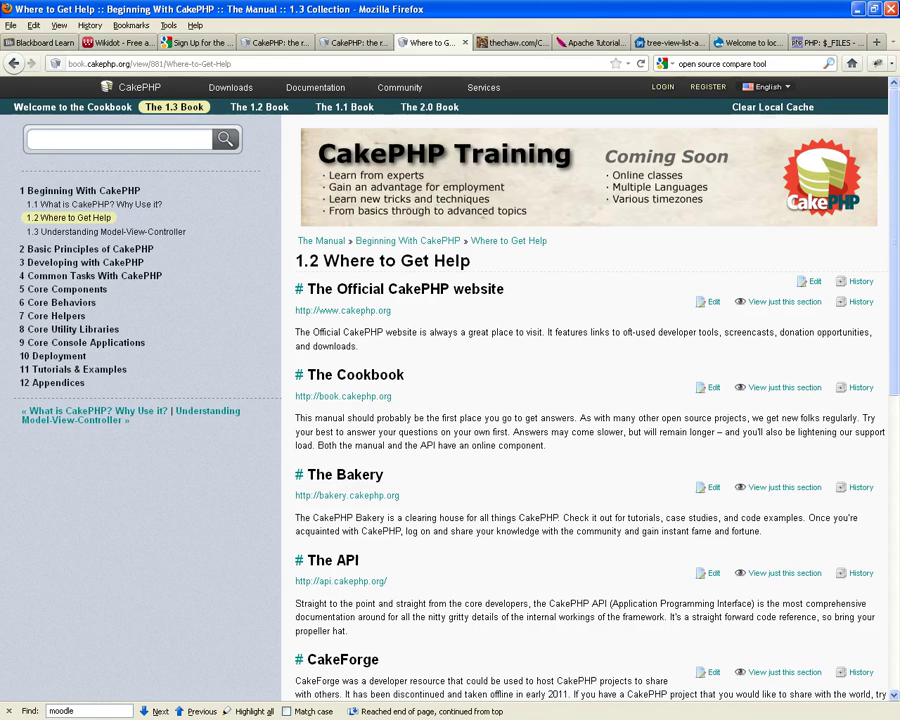
Open My Course Content in the Blackboard Learn course and scroll its file list.
key(ctrl+1)
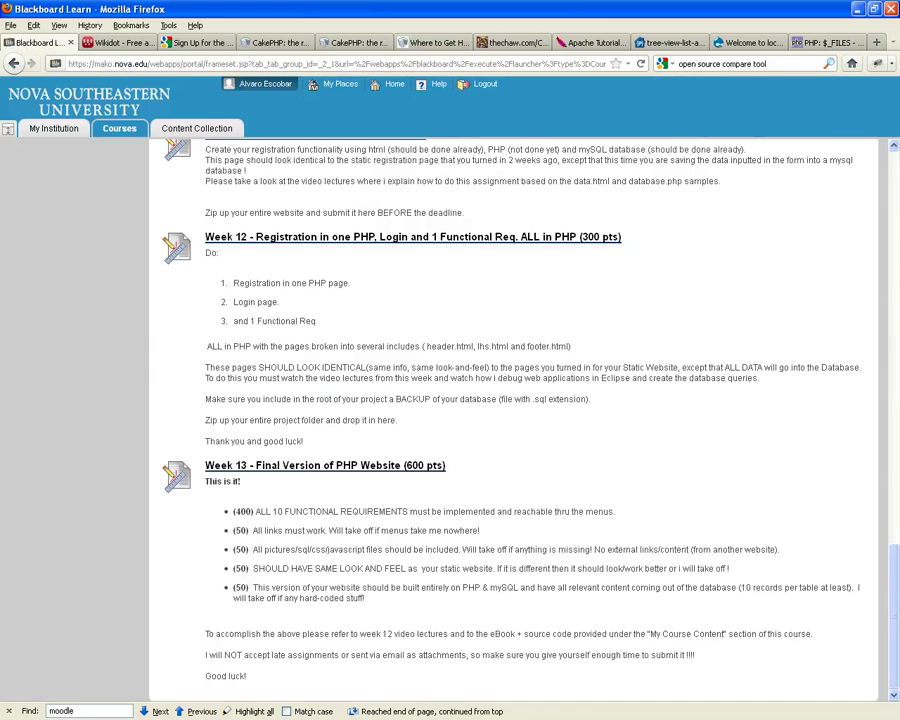
scroll(515, 420, up, 4)
scroll(50, 271, up, 15)
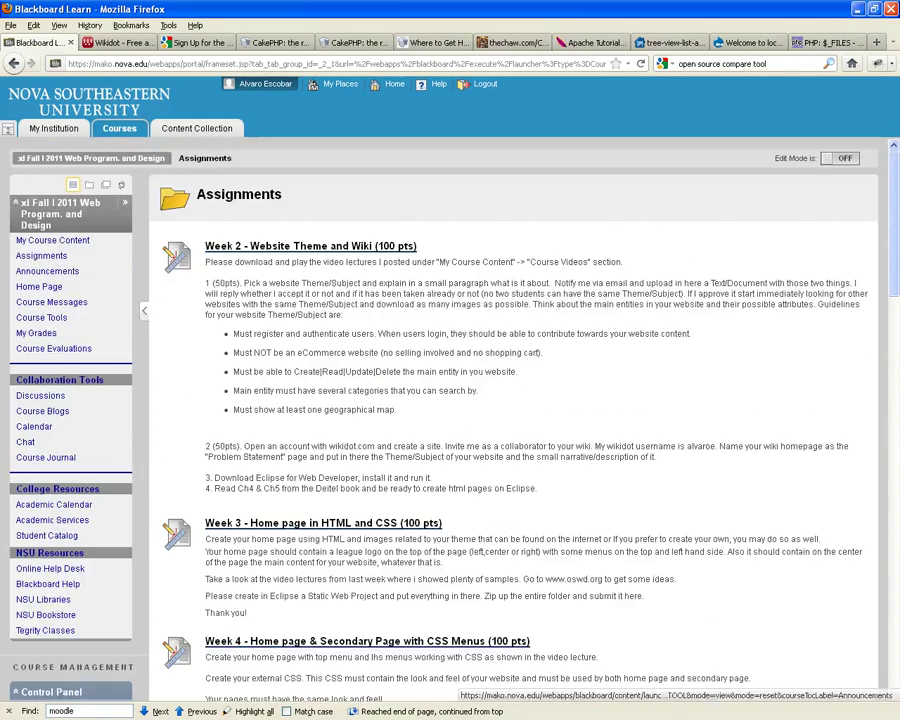
click(52, 240)
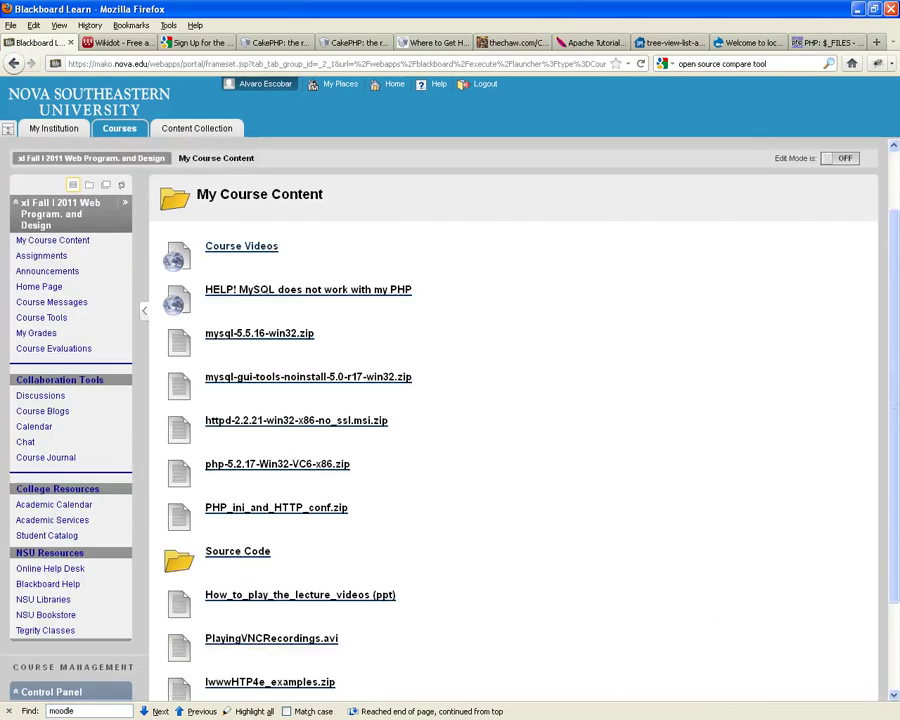
scroll(510, 420, down, 4)
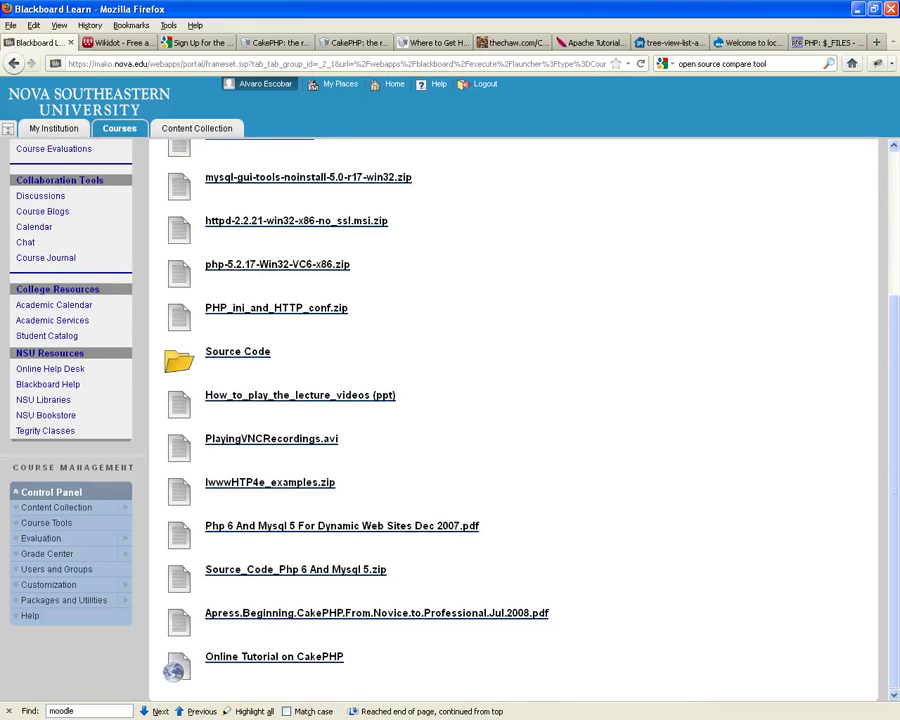
Switch to the Beginning CakePHP book PDF in Adobe Reader.
key(alt+Tab)
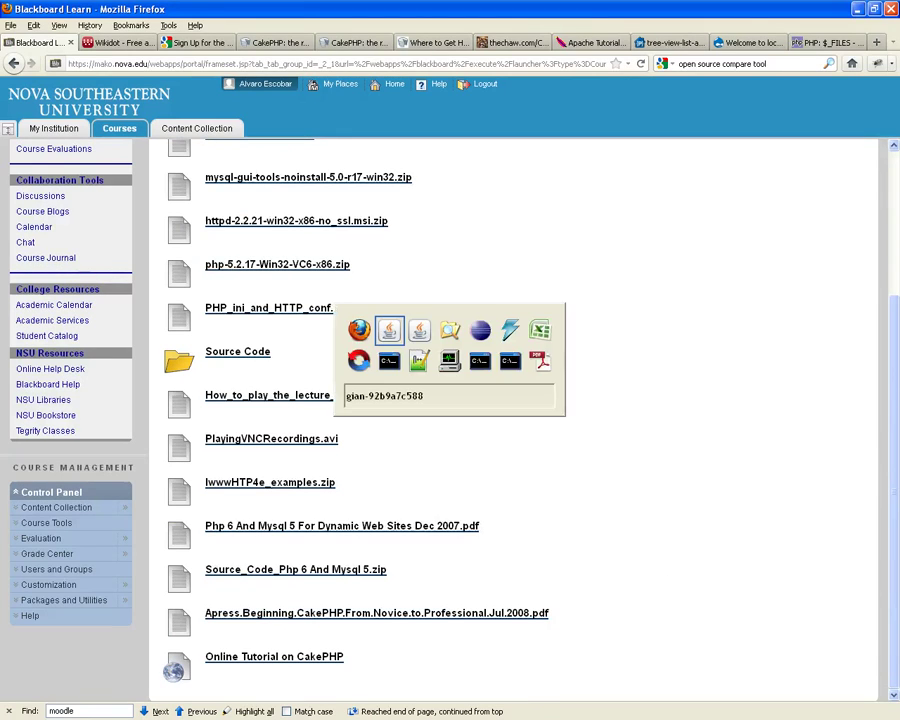
key(alt+Tab)
key(alt+Tab)
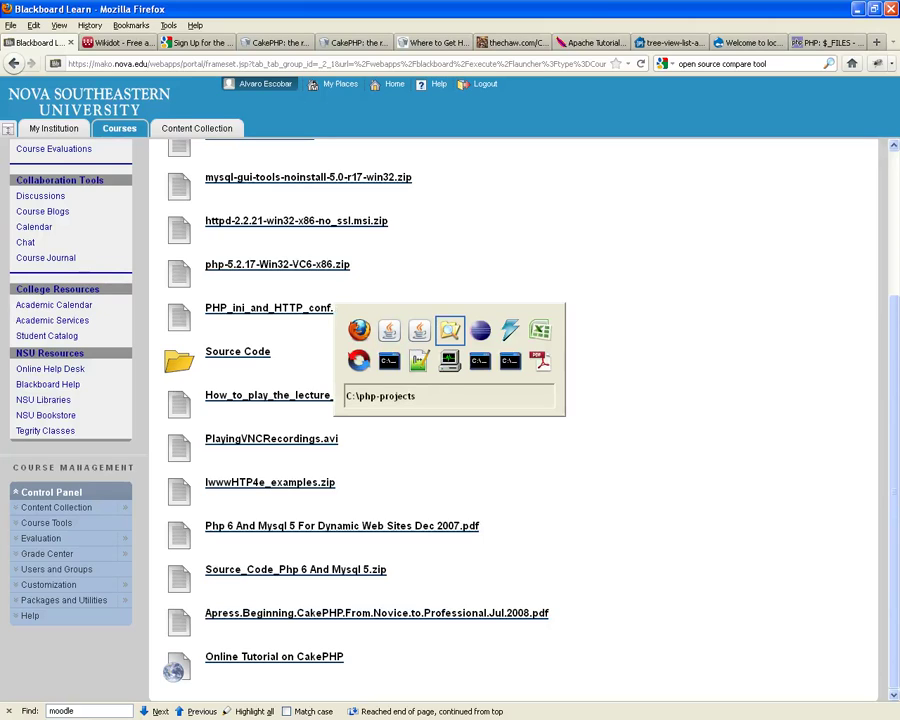
key(alt+Tab)
key(alt+Tab)
key(alt+Tab)
key(alt+Tab)
key(alt+Tab)
key(alt+Tab)
key(alt+Tab)
key(alt+Tab)
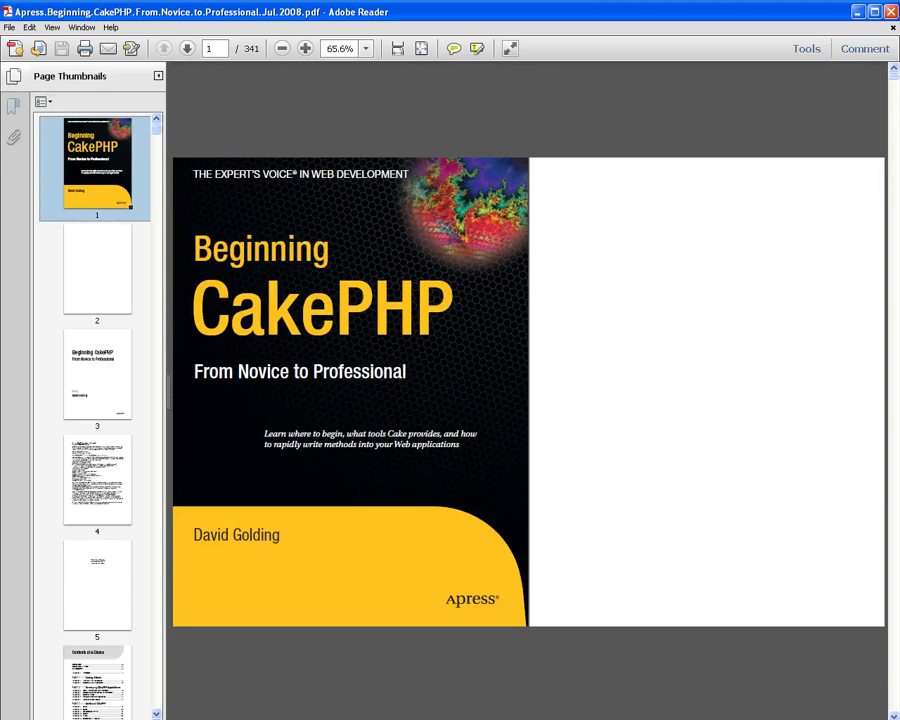
Hide thumbnails, view the Contents at a Glance and Appendixes spreads, then return to Firefox.
key(F4)
key(Page_Down)
key(Page_Down)
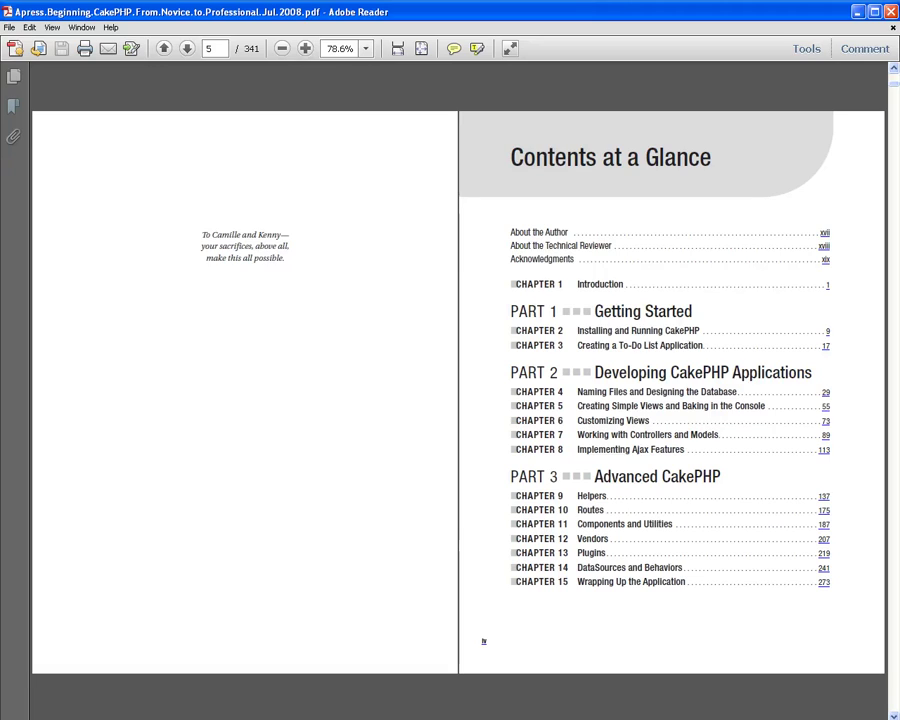
key(Page_Down)
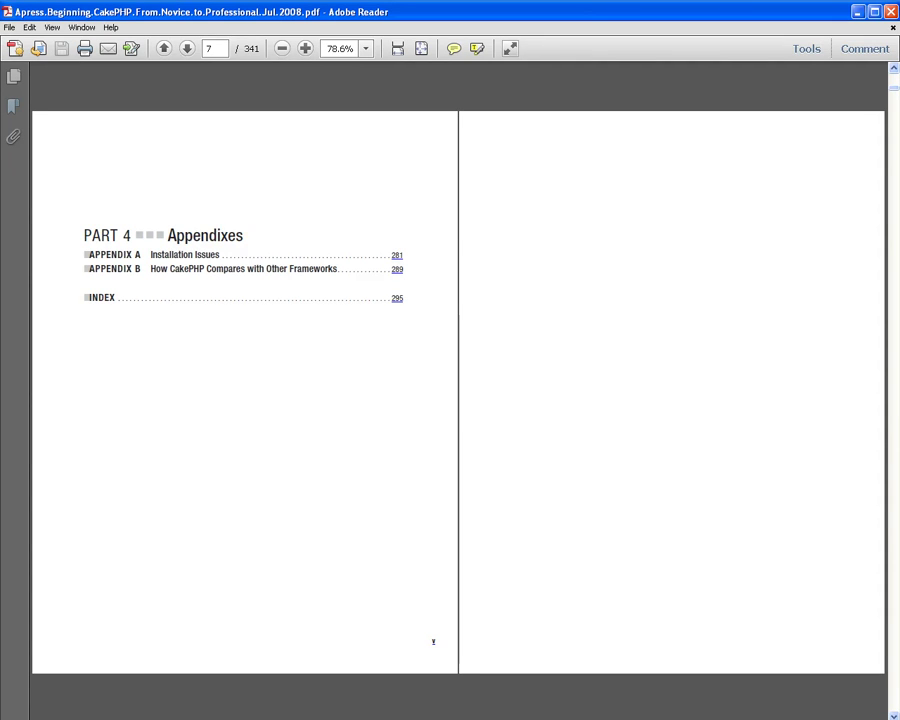
key(Page_Up)
key(alt+Tab)
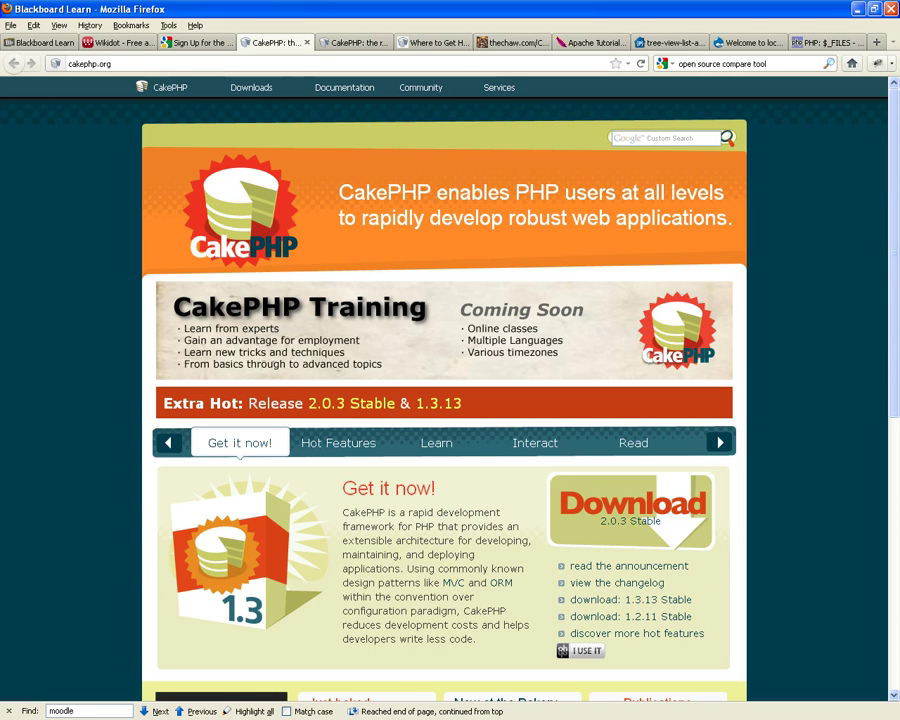
Move from the cakephp.org tab through localhost:8080/cakephp to the cookbook tab.
click(268, 42)
key(ctrl+Tab)
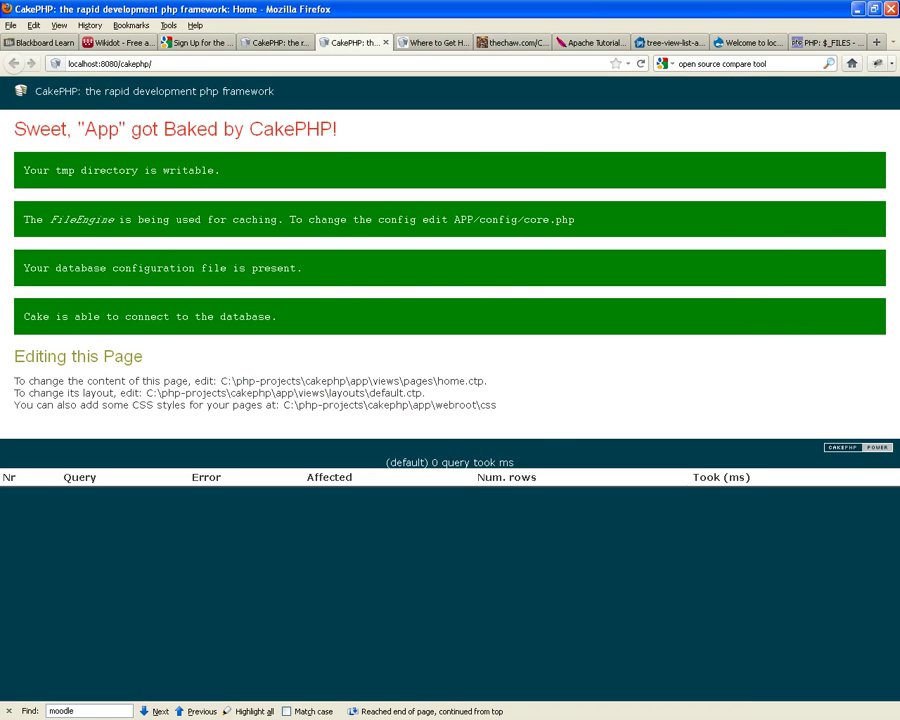
key(ctrl+Tab)
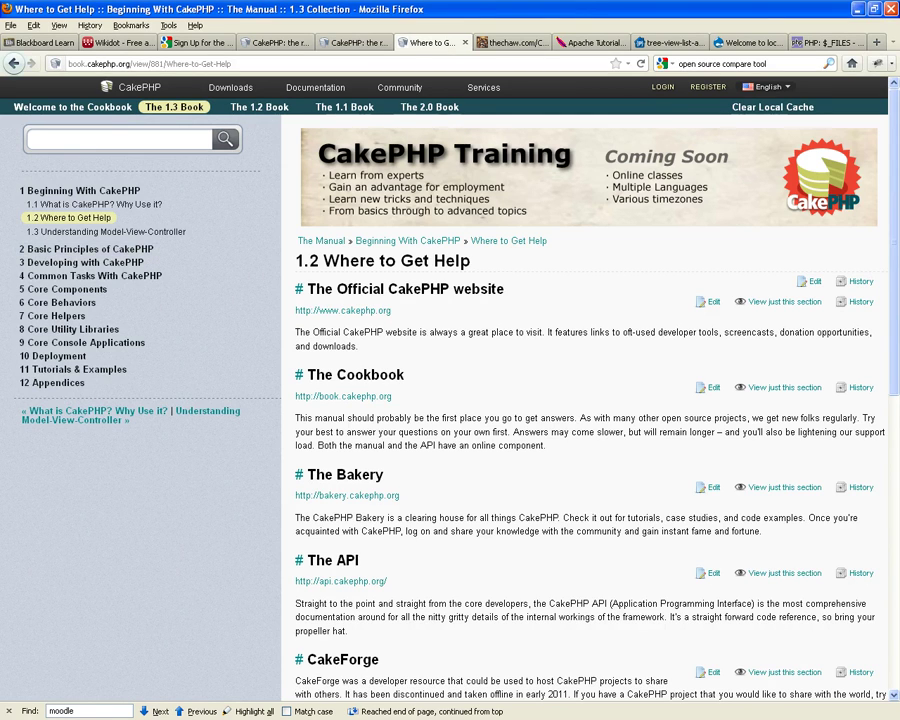
Go back two pages to the Beginning With CakePHP chapter.
key(alt+Left)
key(alt+Left)
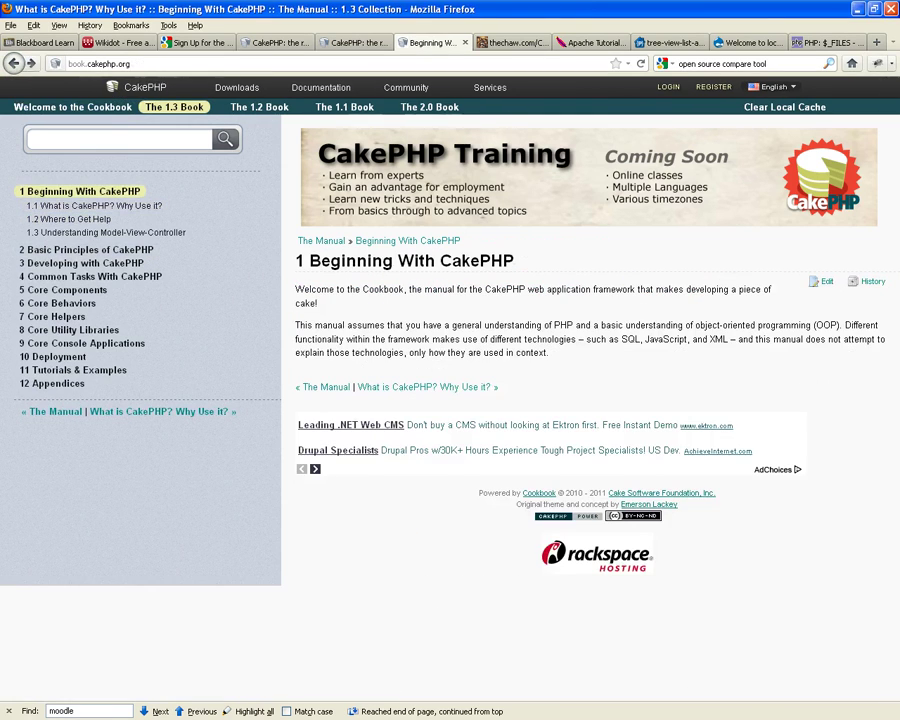
key(alt+Left)
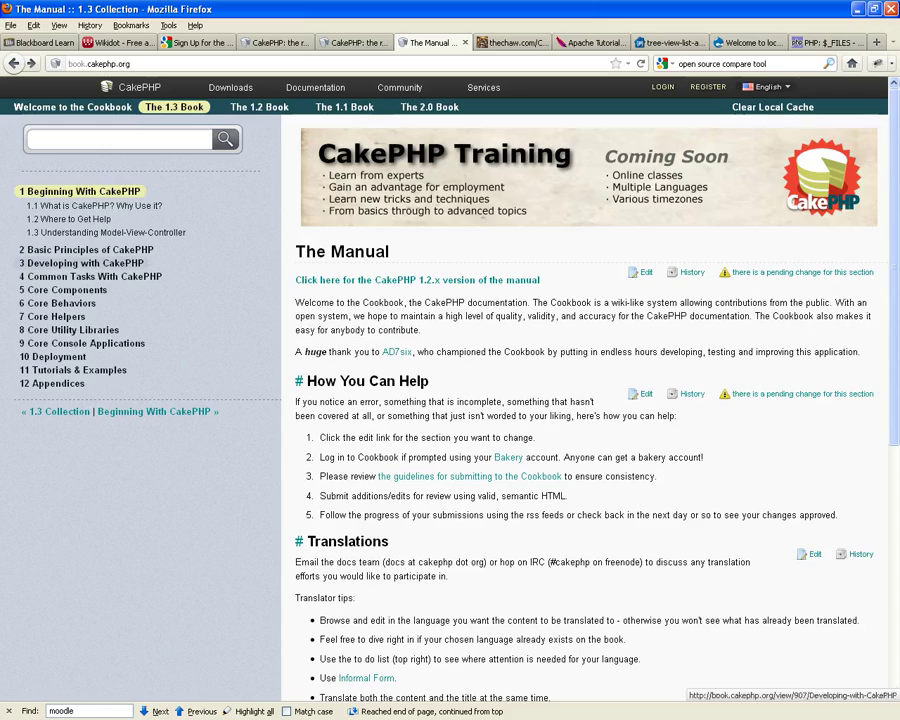
scroll(590, 400, down, 5)
scroll(590, 400, up, 3)
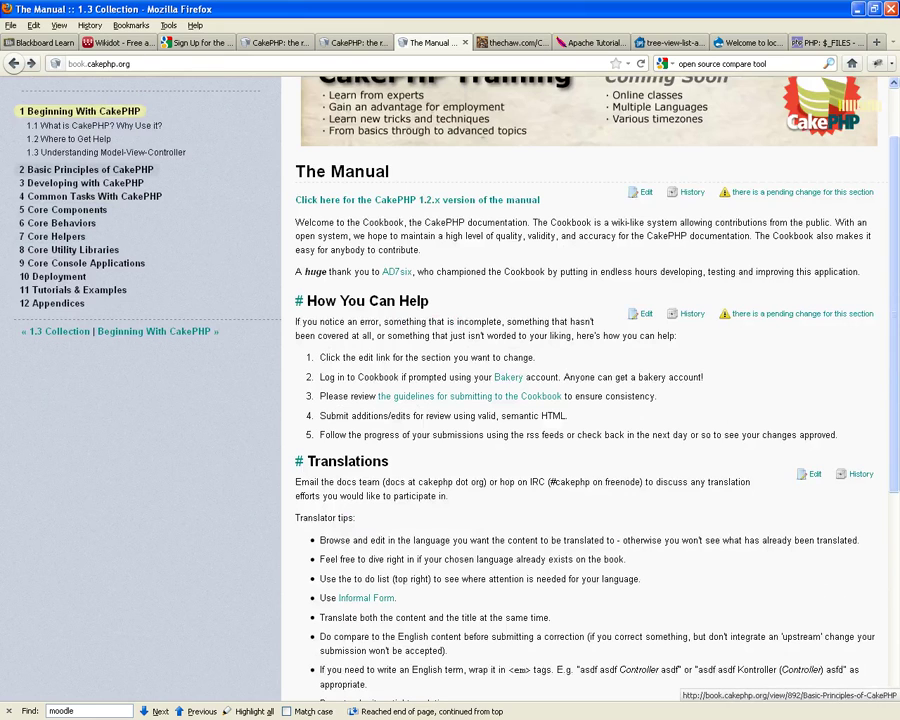
Navigate via 2 Basic Principles and 3 Developing with CakePHP to section 3.7 Models.
click(90, 170)
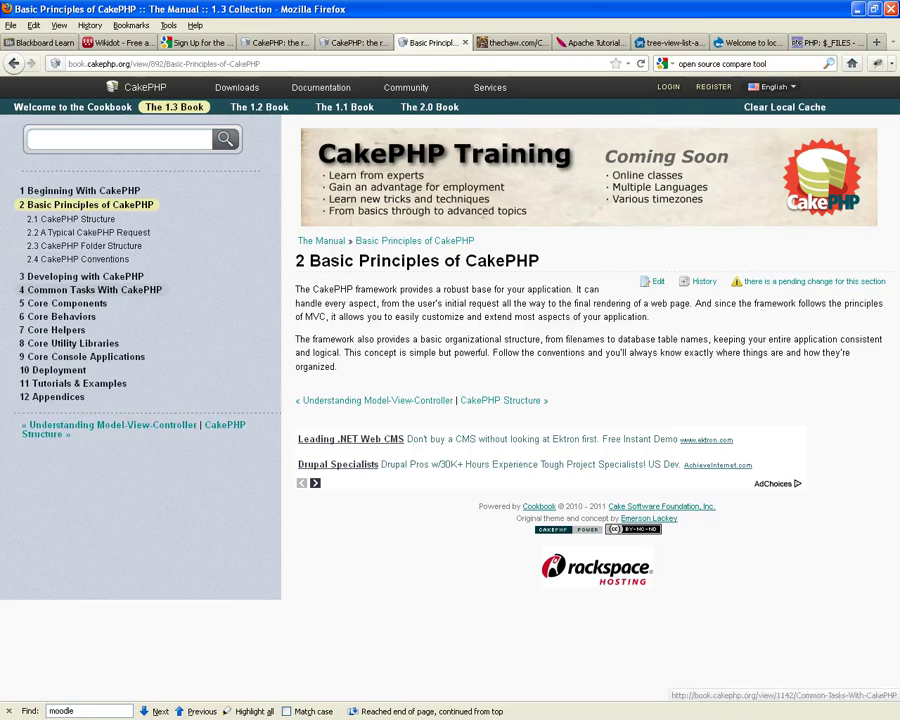
click(85, 276)
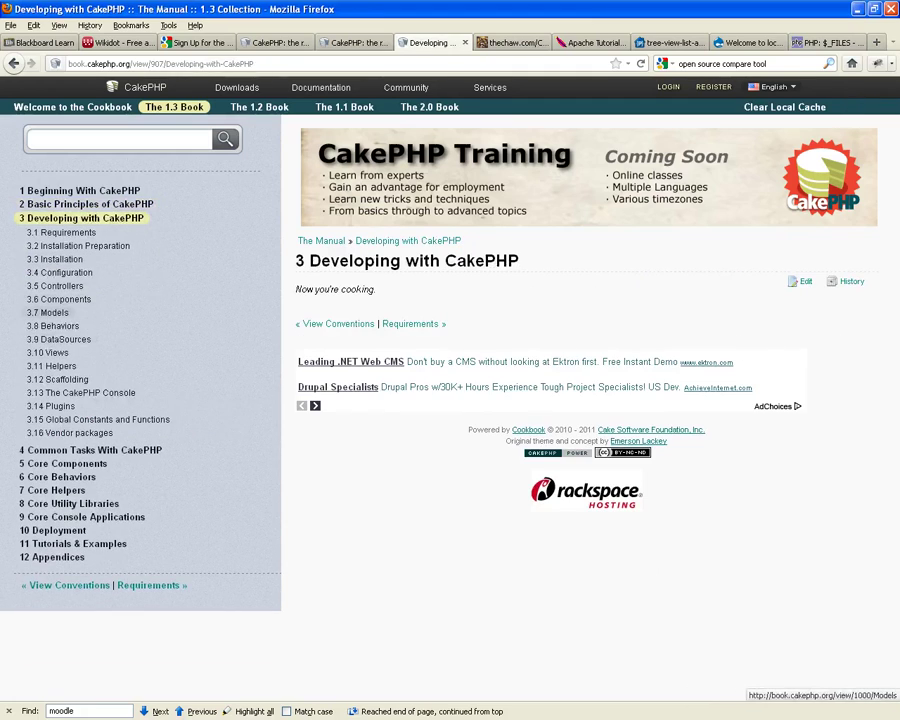
click(47, 312)
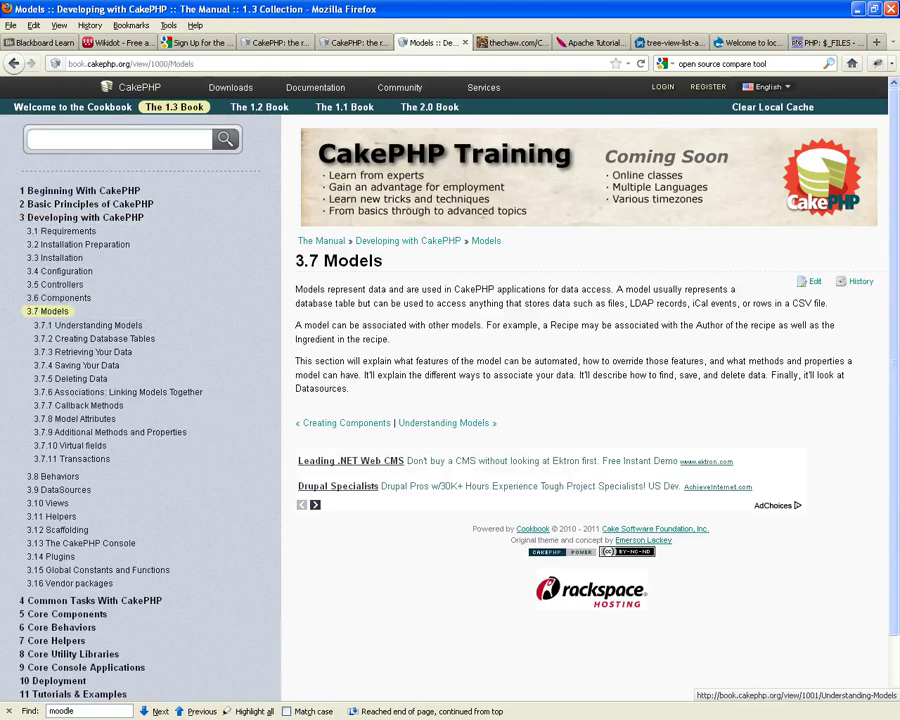
Skim 3.7.2 Creating Database Tables, then open 3.7.2.2 Titles.
click(95, 338)
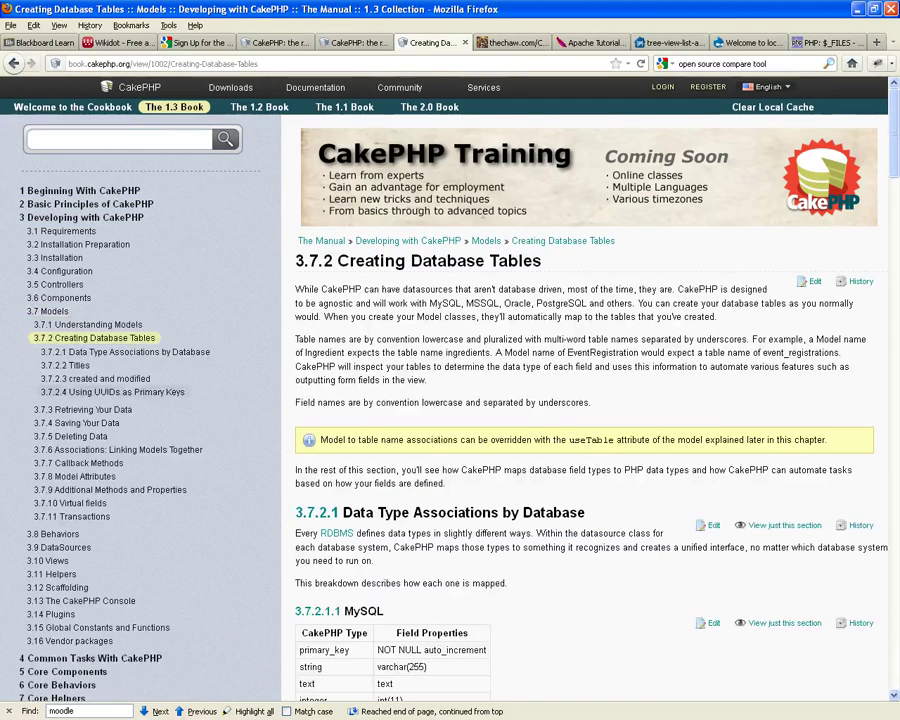
scroll(95, 338, down, 5)
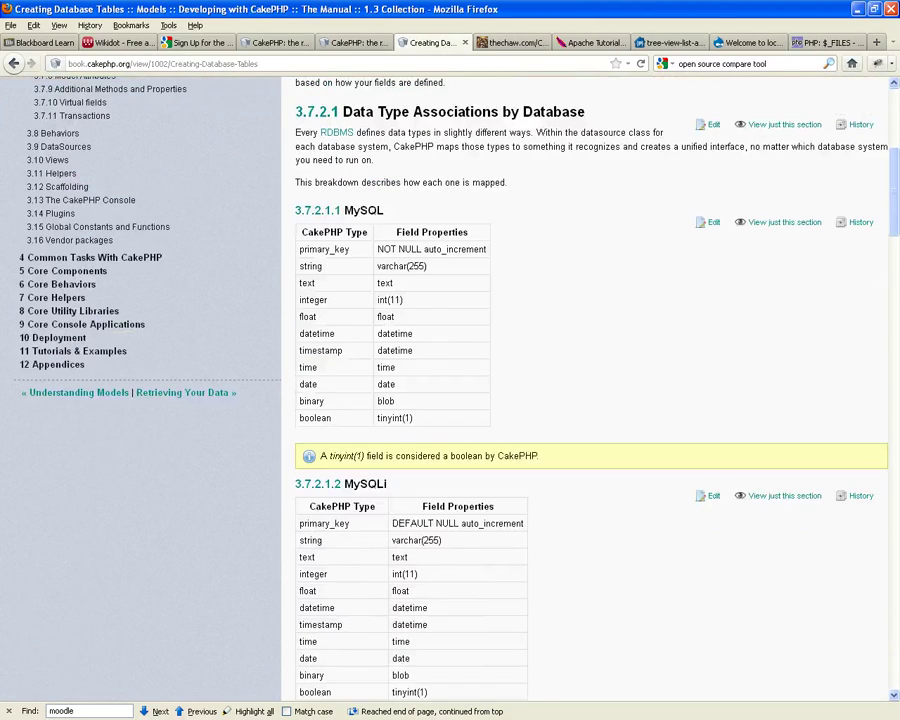
scroll(590, 400, down, 6)
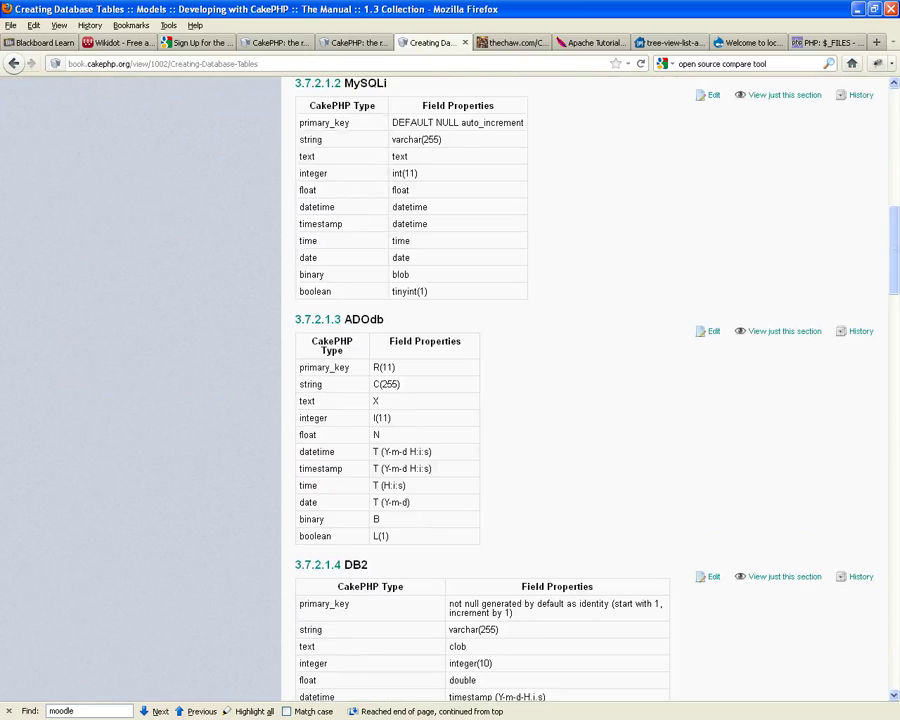
scroll(590, 400, up, 4)
scroll(125, 272, up, 7)
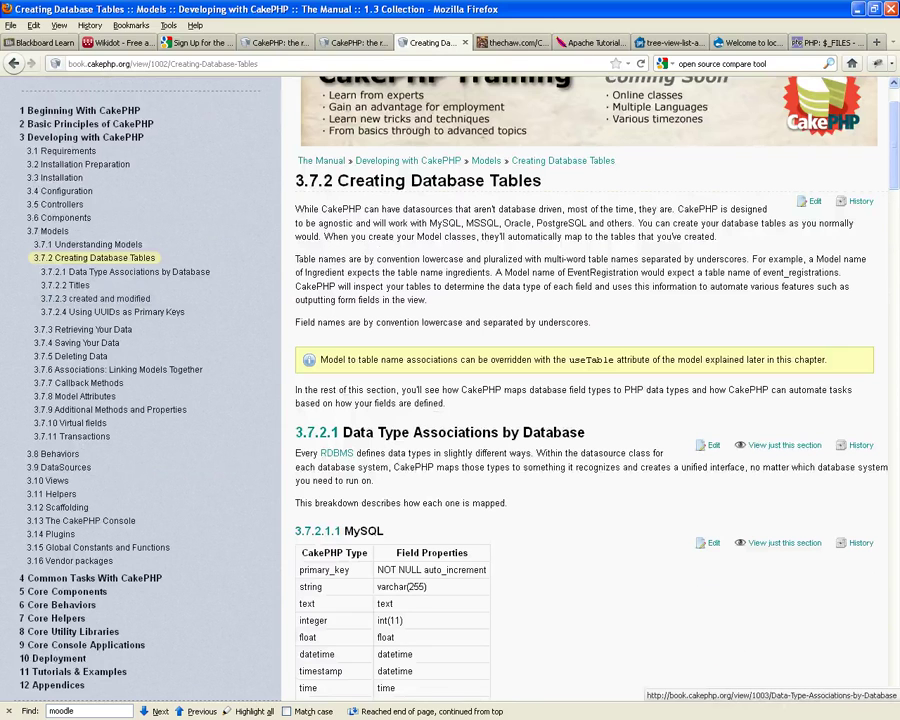
click(65, 285)
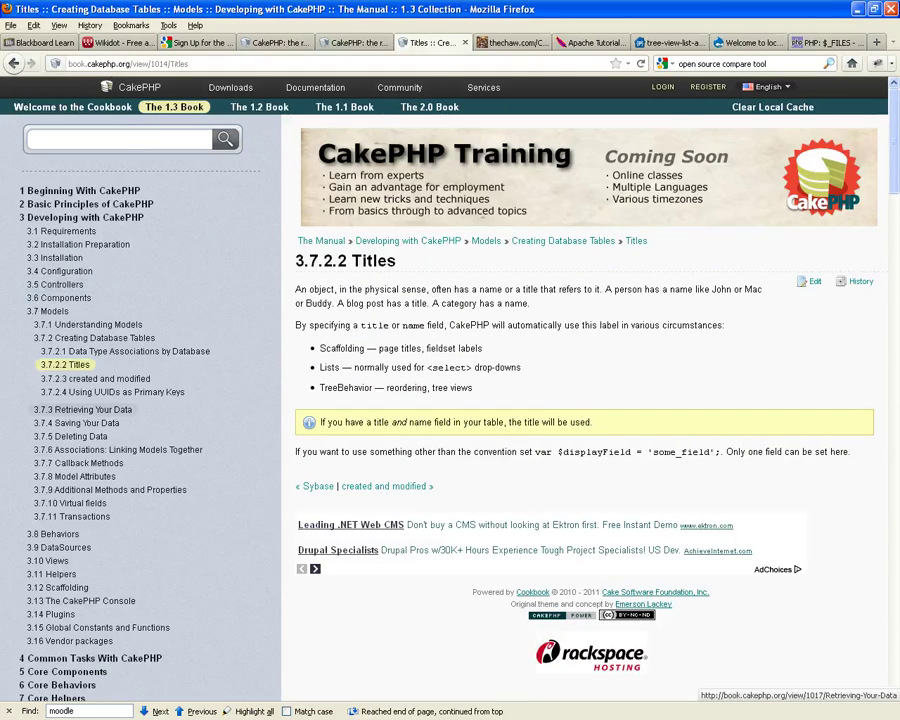
Read through 3.7.3 Retrieving Your Data, then return to the 3.7 Models overview.
click(82, 409)
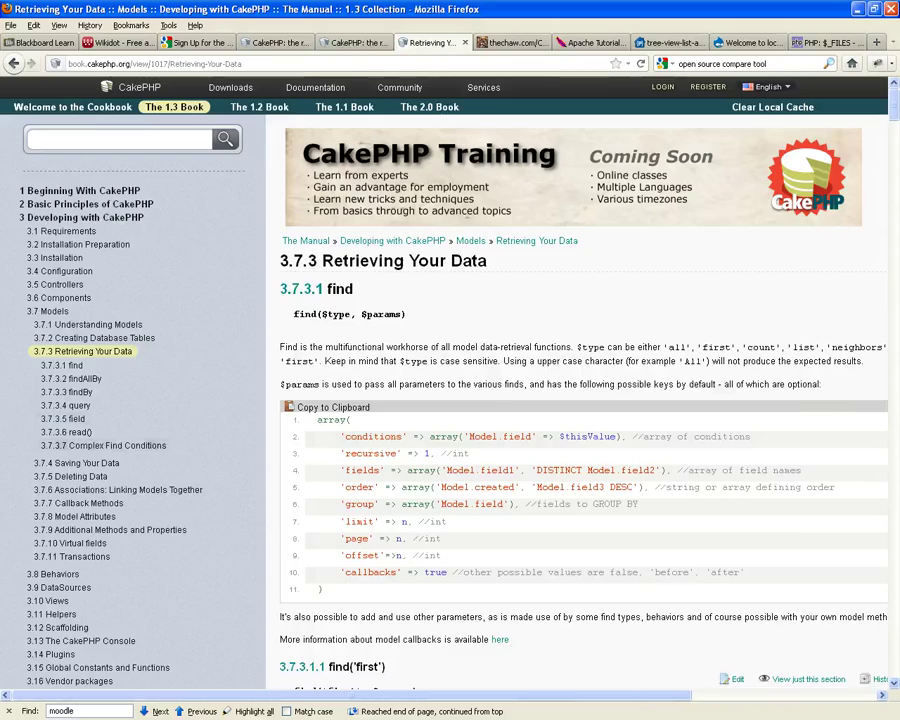
scroll(100, 445, down, 2)
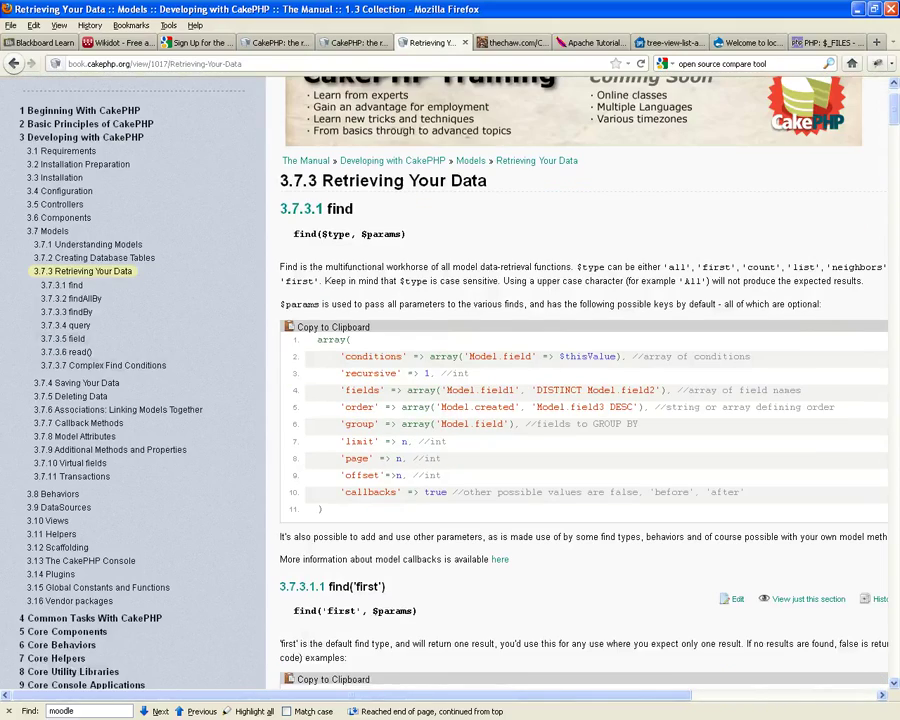
scroll(450, 380, down, 2)
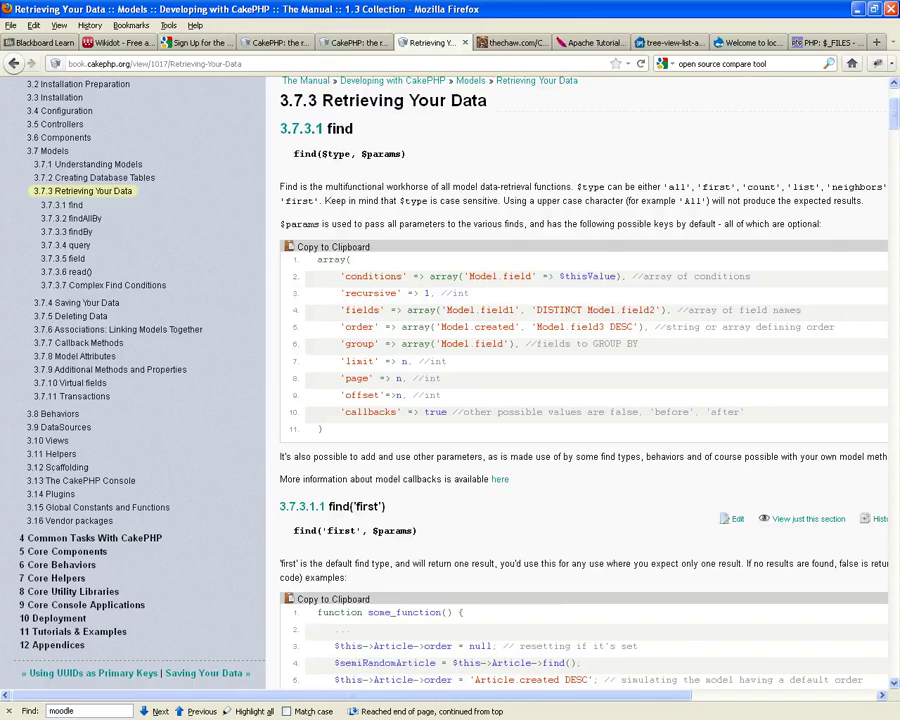
scroll(450, 380, up, 2)
scroll(40, 257, up, 2)
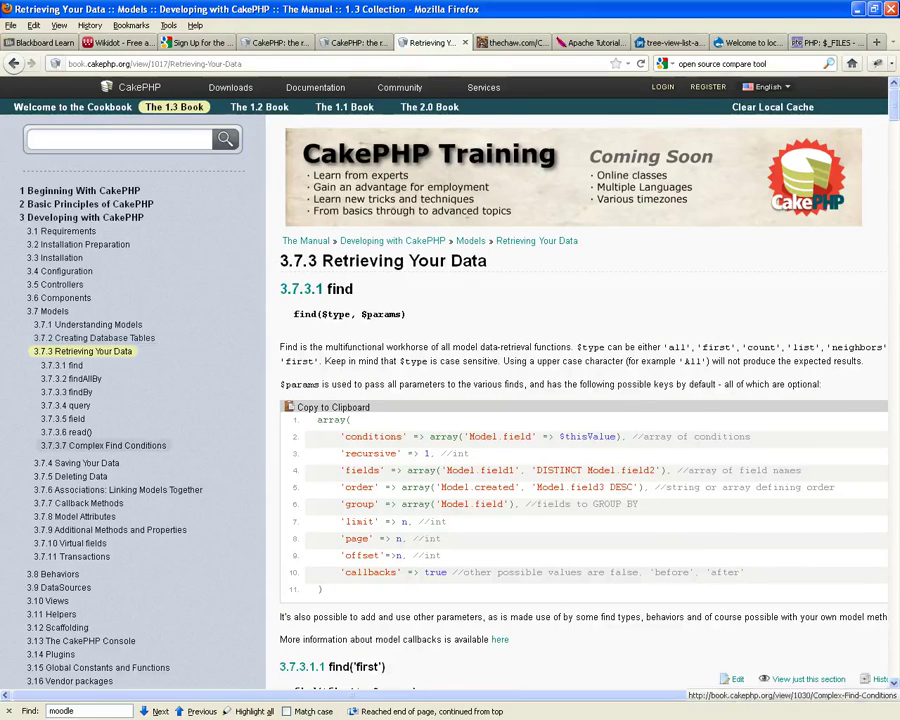
click(47, 311)
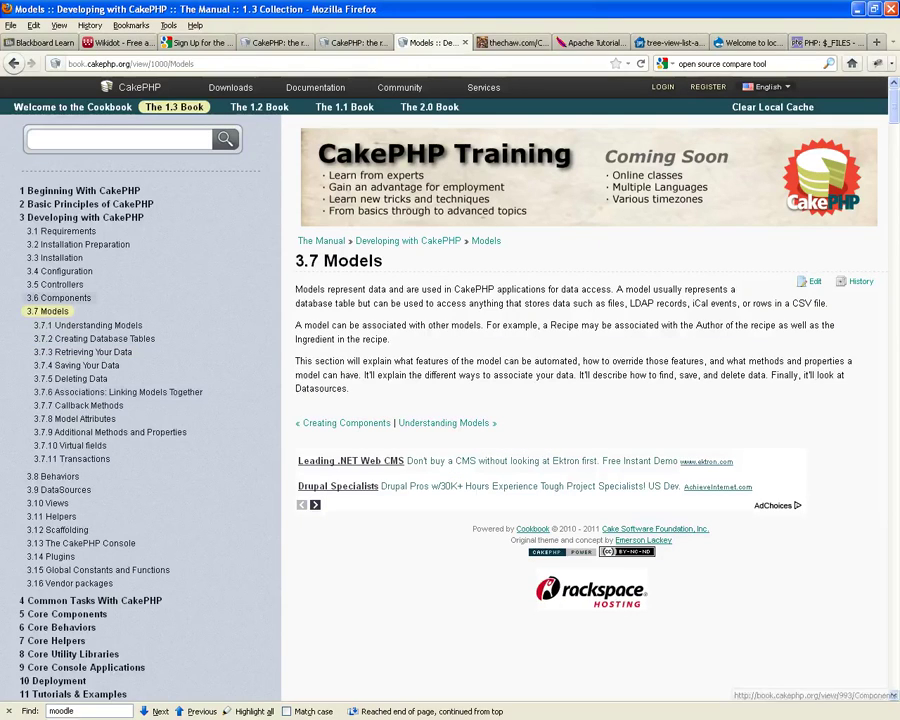
Open 3.5 Controllers and skim 3.5.1 The App Controller.
click(55, 284)
click(80, 298)
scroll(587, 400, down, 3)
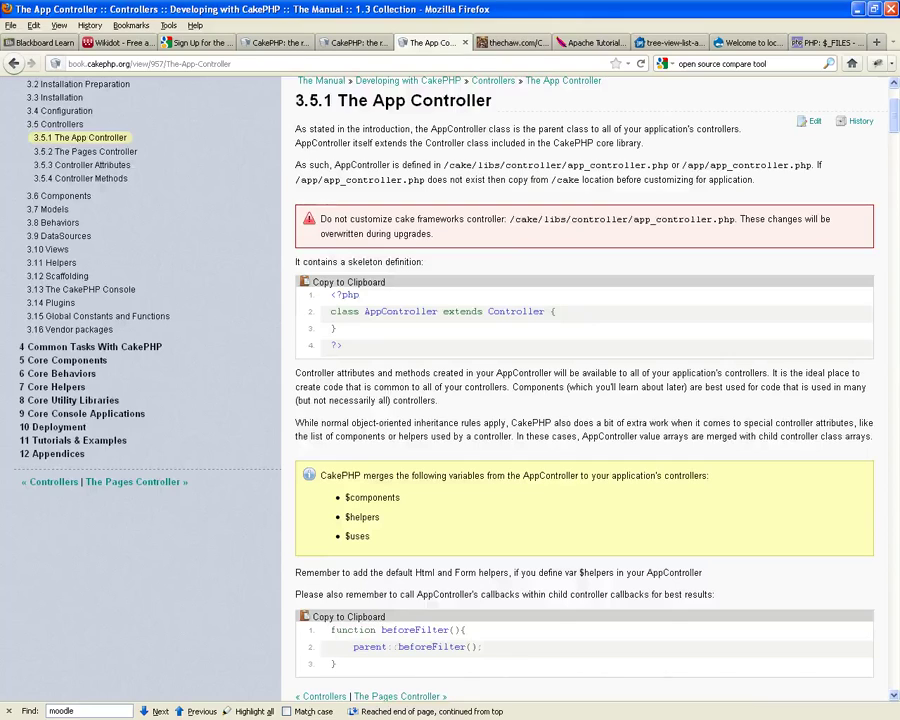
scroll(587, 400, down, 5)
scroll(587, 400, up, 5)
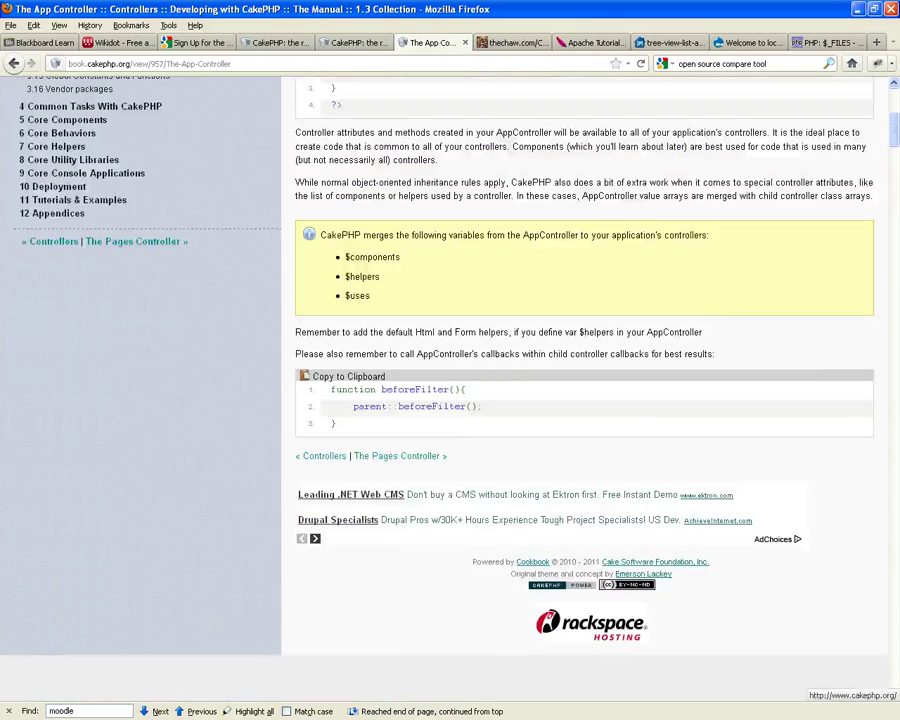
Skim 3.5.2 The Pages Controller, then open chapter 11 Tutorials & Examples.
click(397, 696)
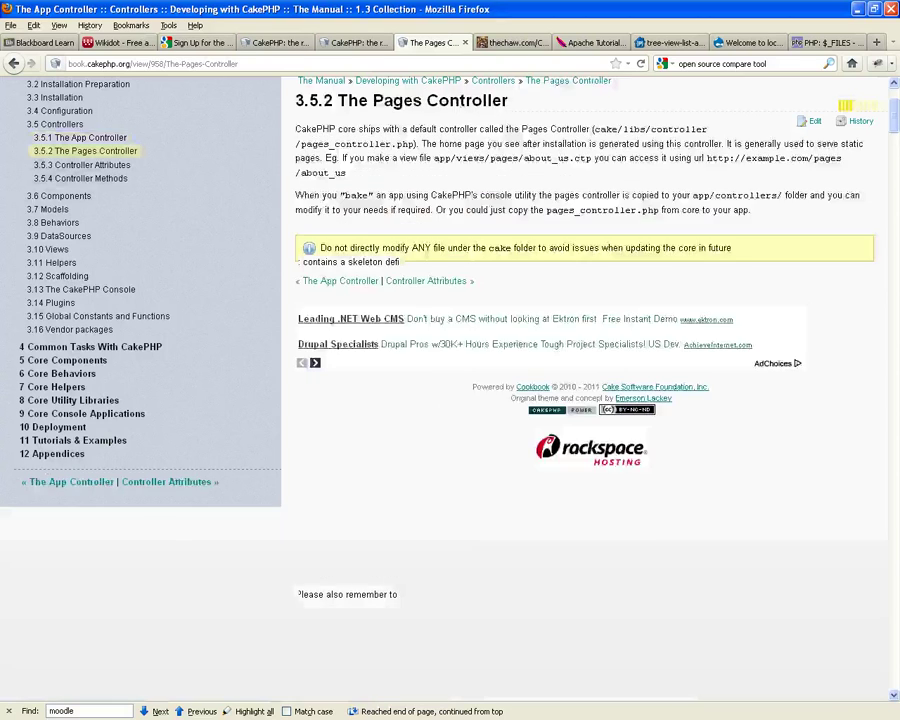
scroll(397, 690, down, 5)
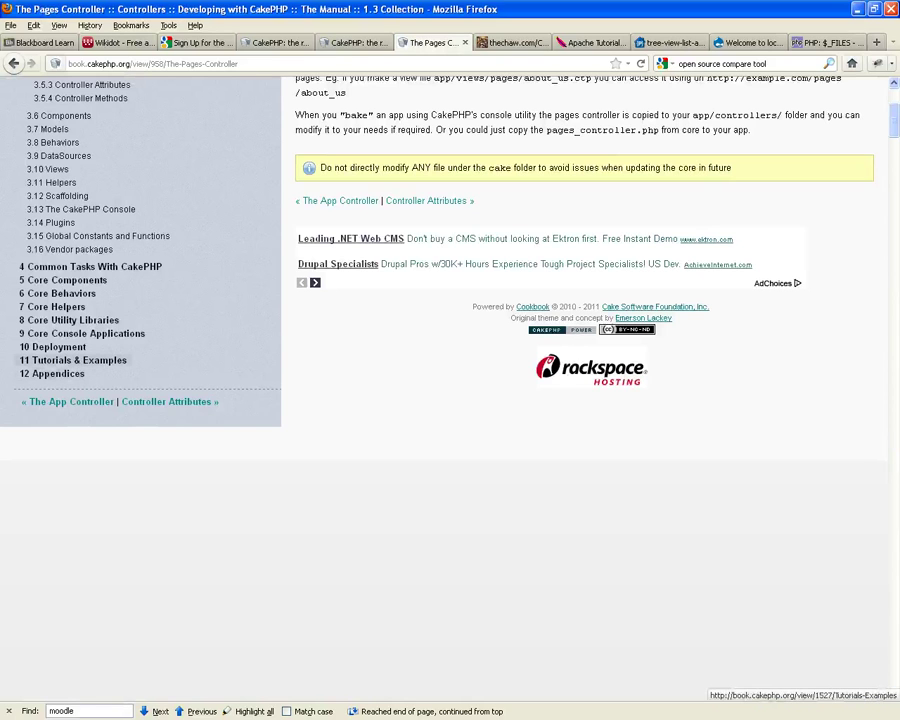
click(73, 360)
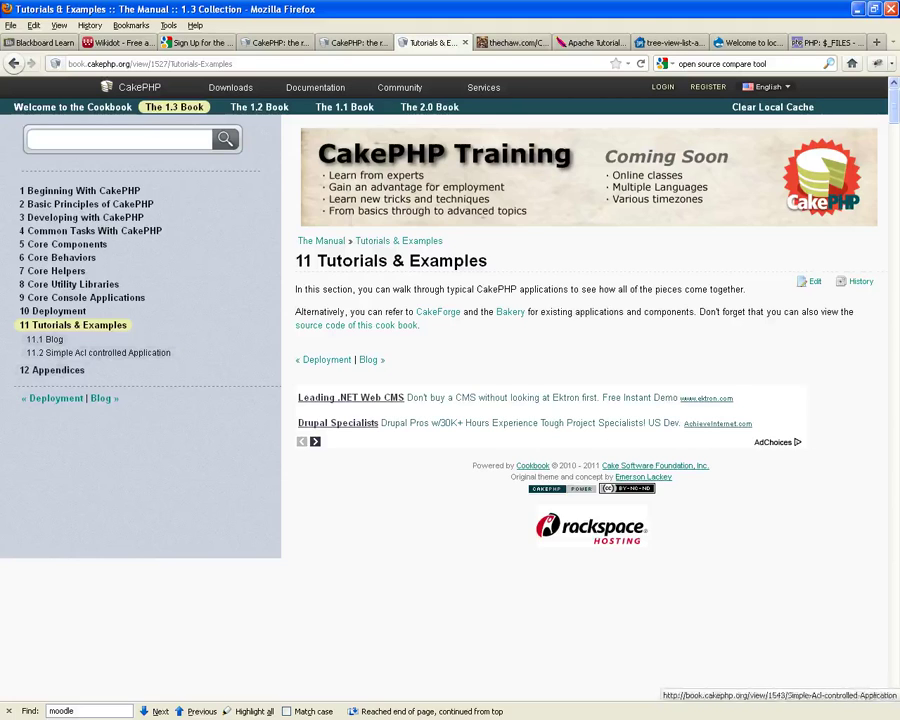
Read the 11.1 Blog tutorial introduction, then switch to the cakephp.org tab.
click(44, 339)
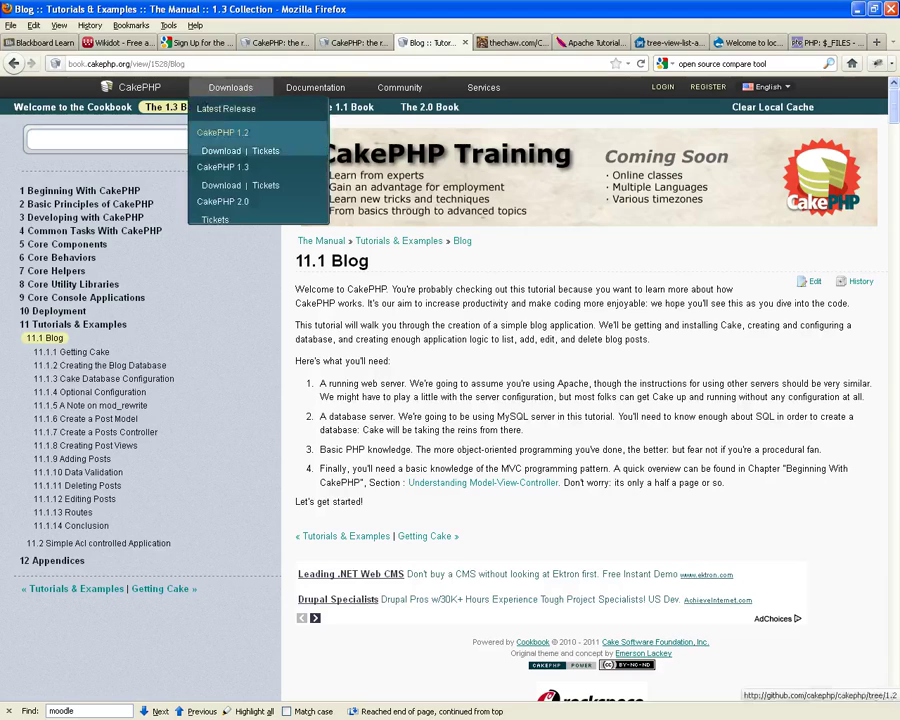
mouse_move(400, 87)
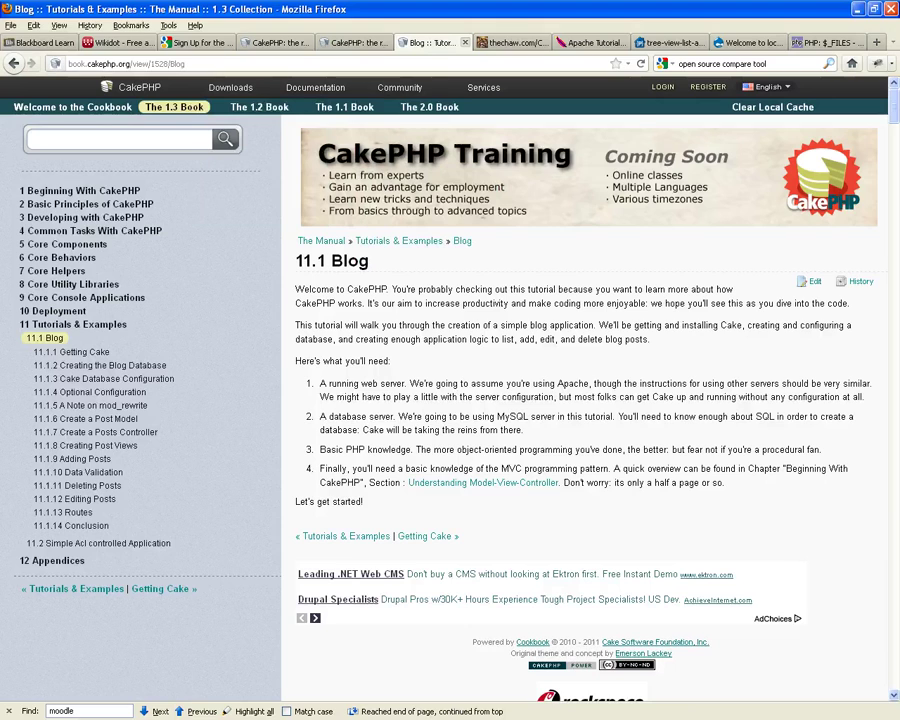
key(ctrl+Page_Up)
key(ctrl+Page_Up)
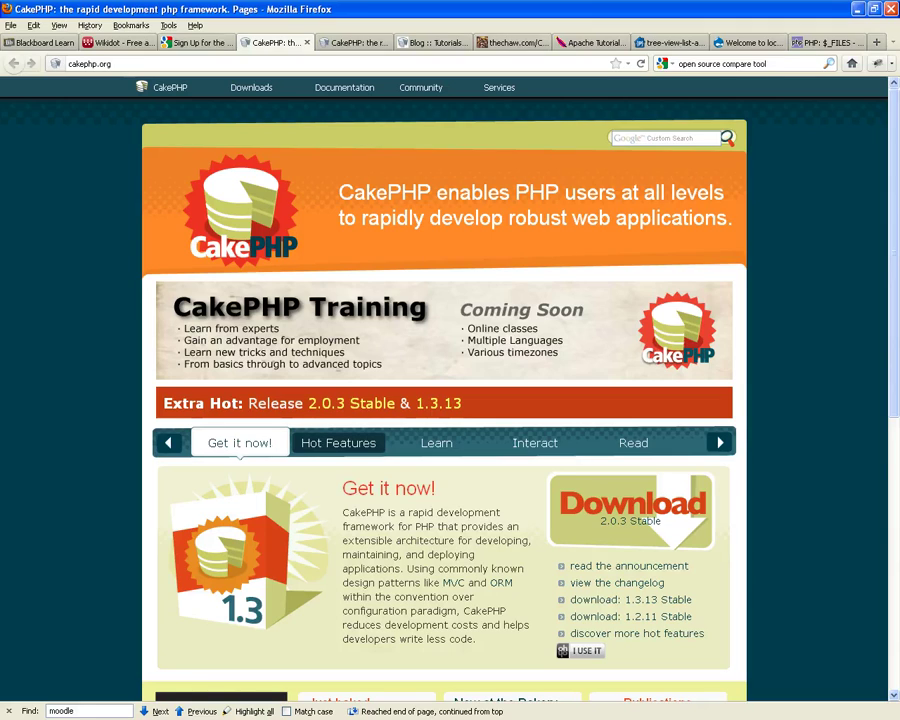
Save the CakePHP 1.3.13 Stable zip, then switch to the C:\php-projects Explorer window.
click(630, 600)
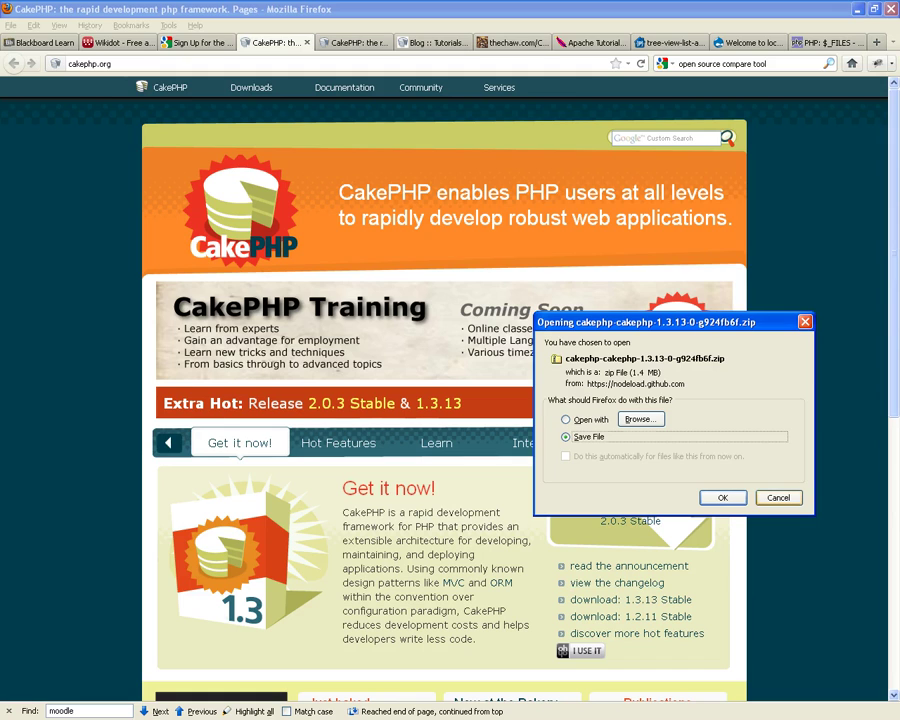
key(Return)
key(alt+Tab)
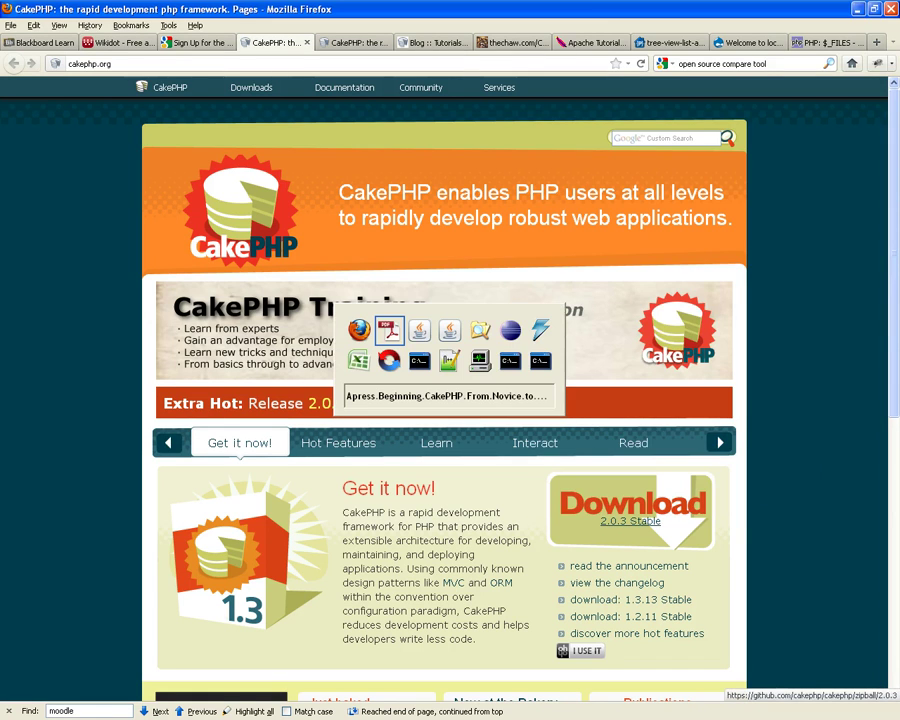
key(alt+Tab)
key(alt+Tab)
key(alt+Tab)
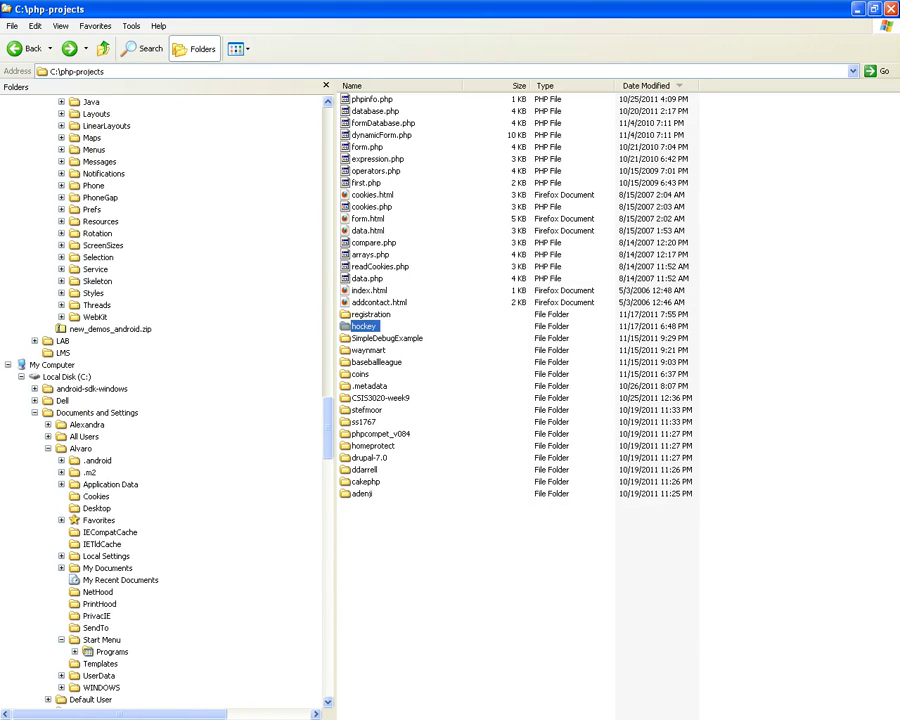
Open cakephp-cakephp-1.3.13-0-g924fb6f.zip in Downloaded Files\cakephp, inspect its inner folder, and close it.
scroll(68, 161, up, 20)
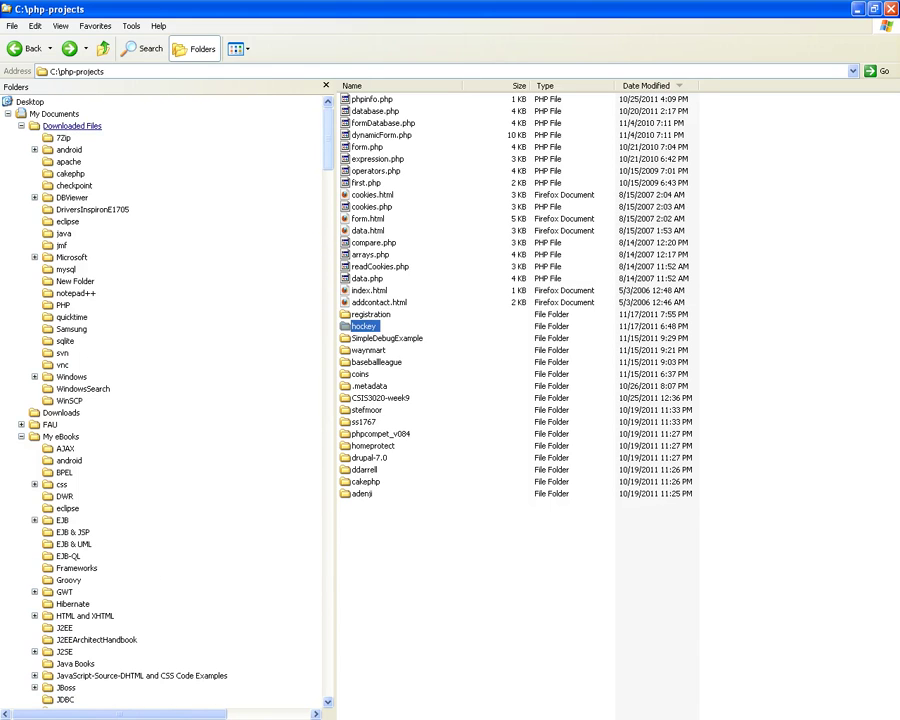
click(70, 173)
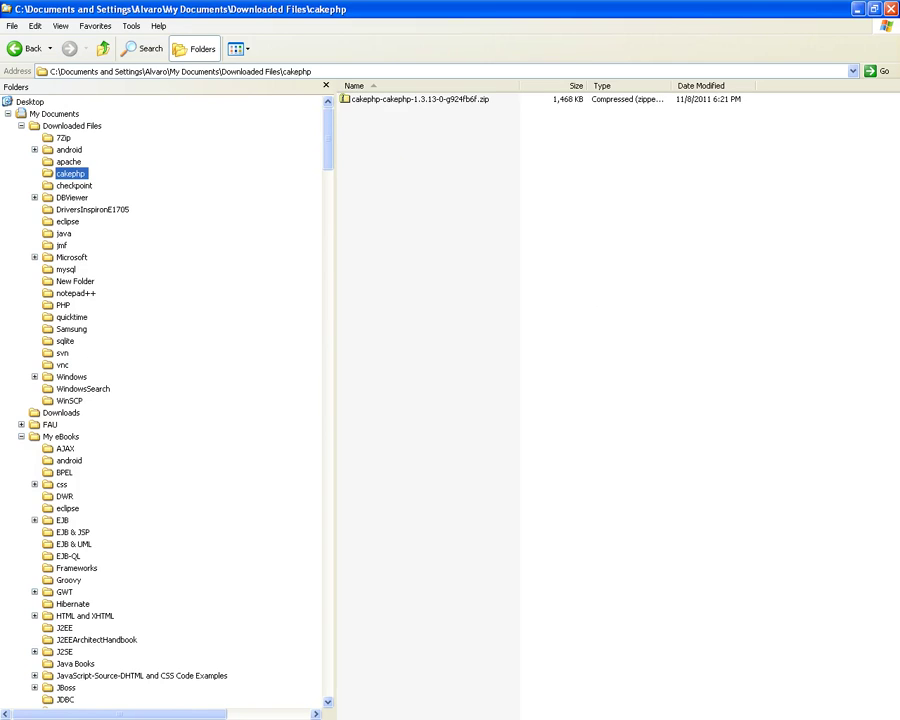
click(420, 99)
key(Return)
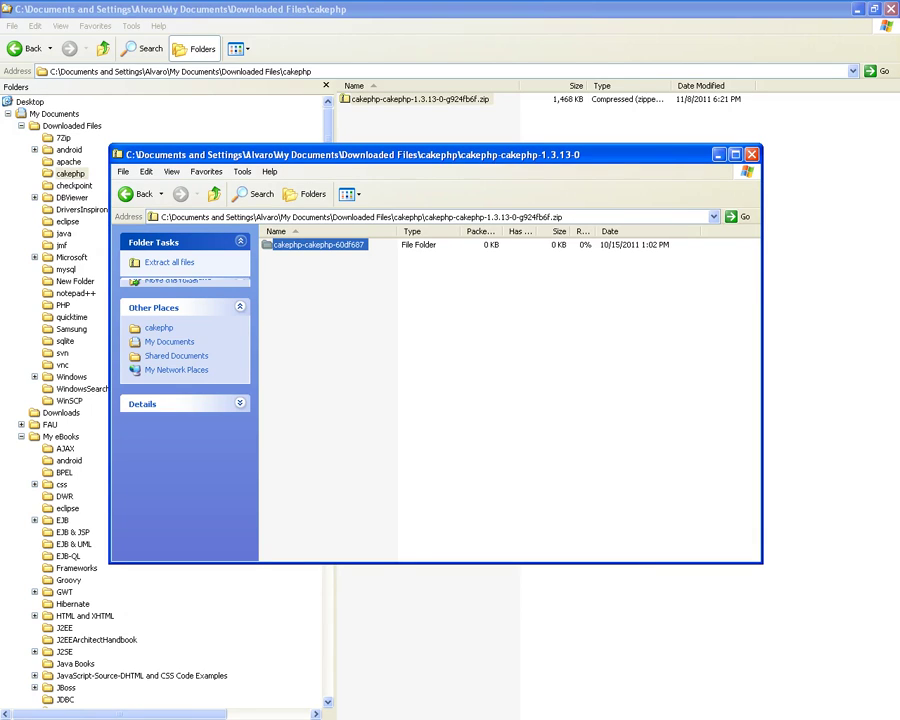
key(Return)
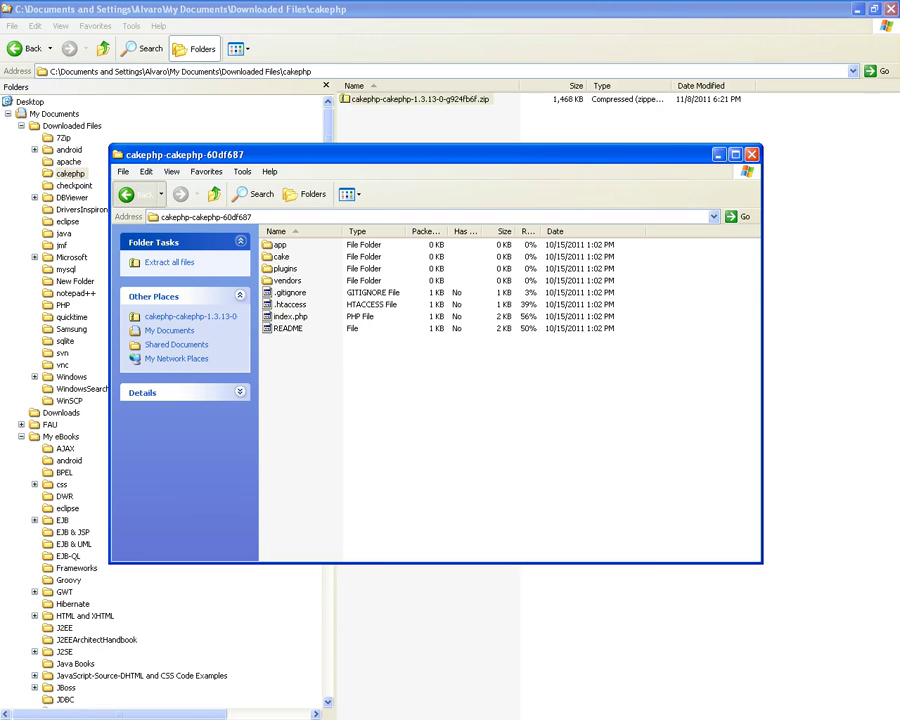
click(139, 194)
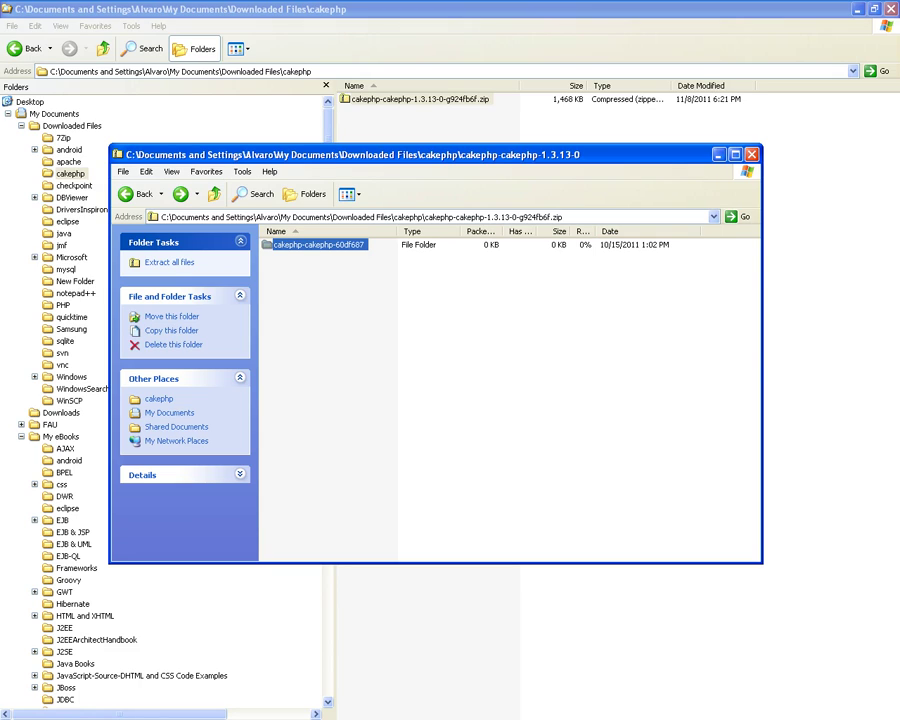
key(alt+F4)
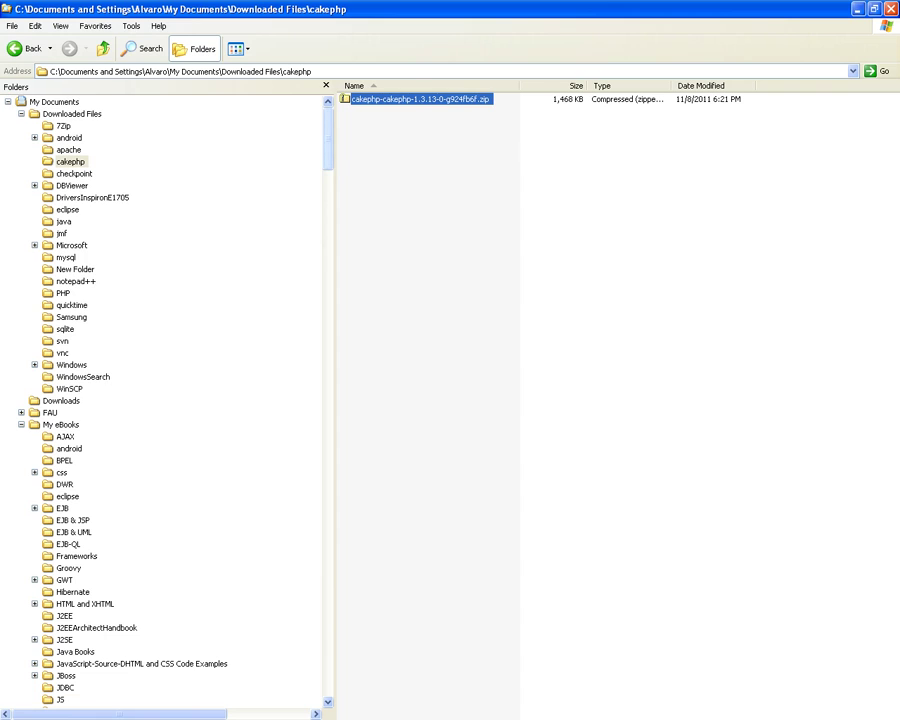
Show Apache2.2's htdocs folder in the Folders tree and select the cakephp folder there.
scroll(165, 400, down, 20)
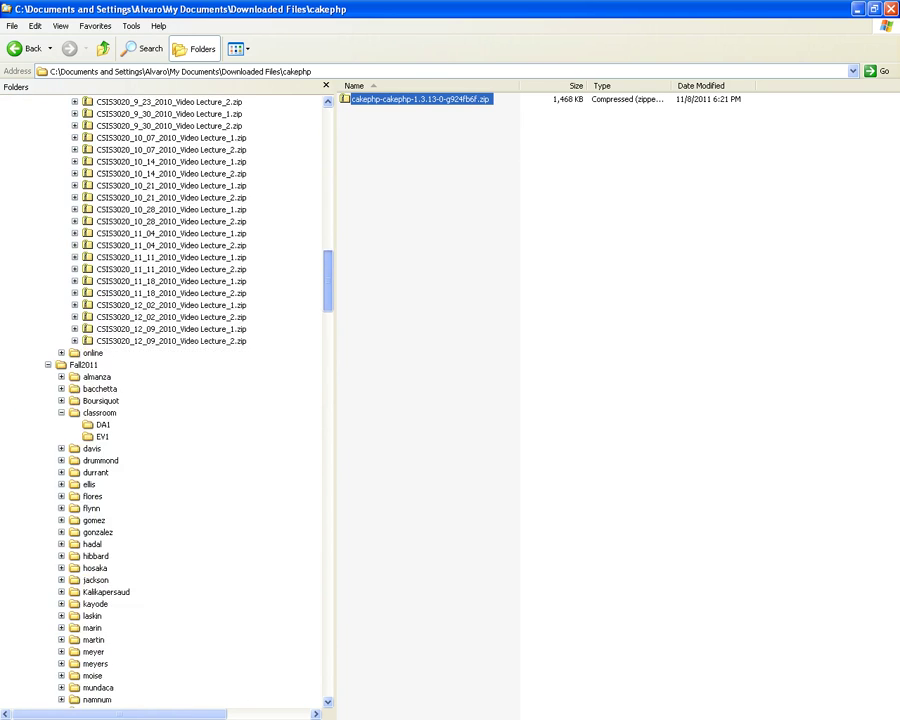
scroll(165, 400, down, 9)
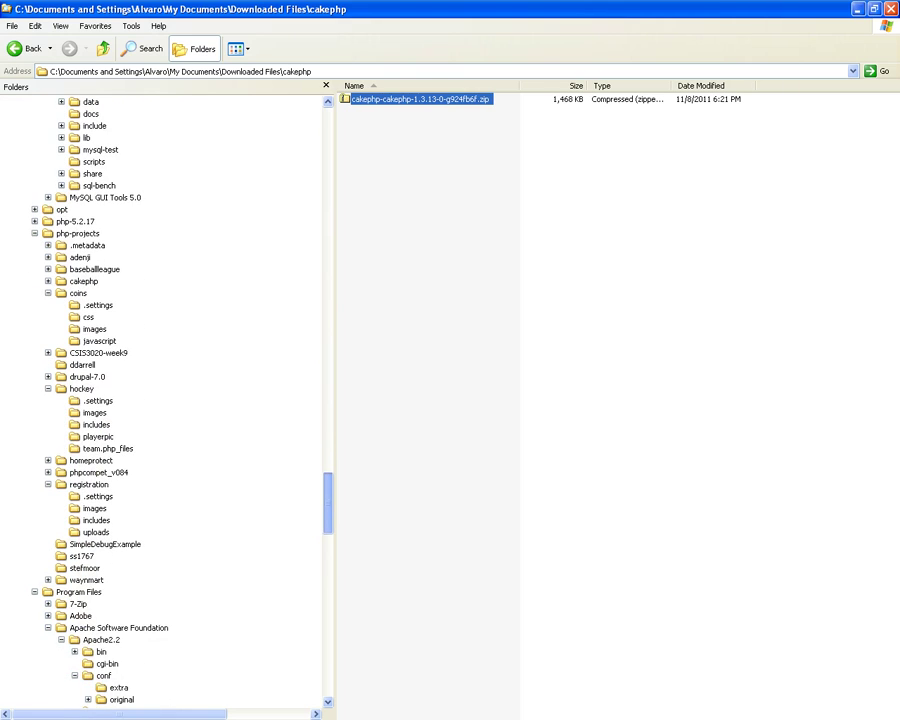
scroll(146, 472, down, 9)
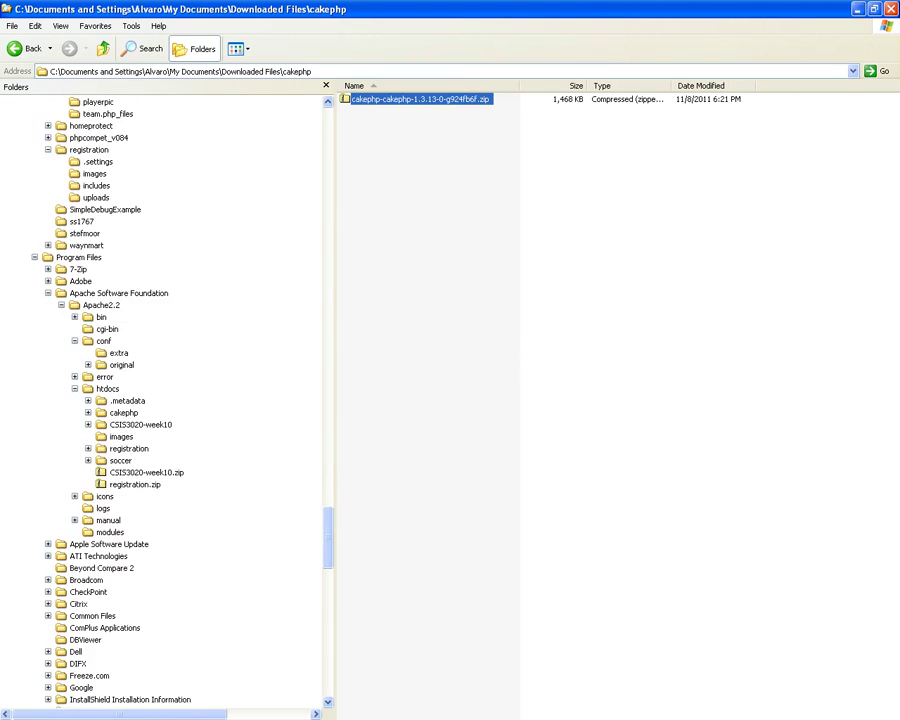
click(108, 388)
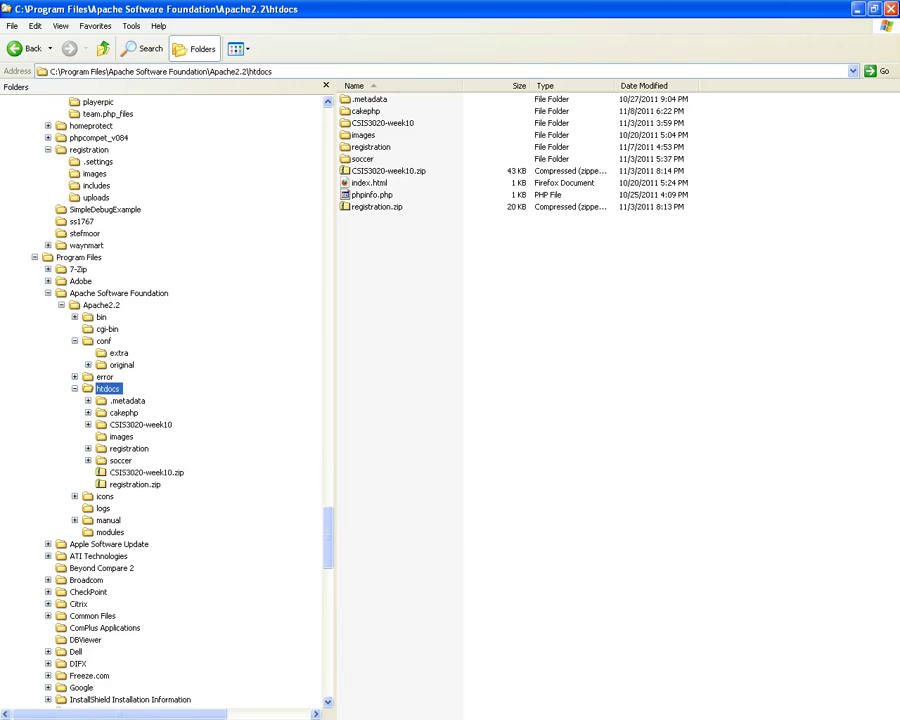
click(366, 111)
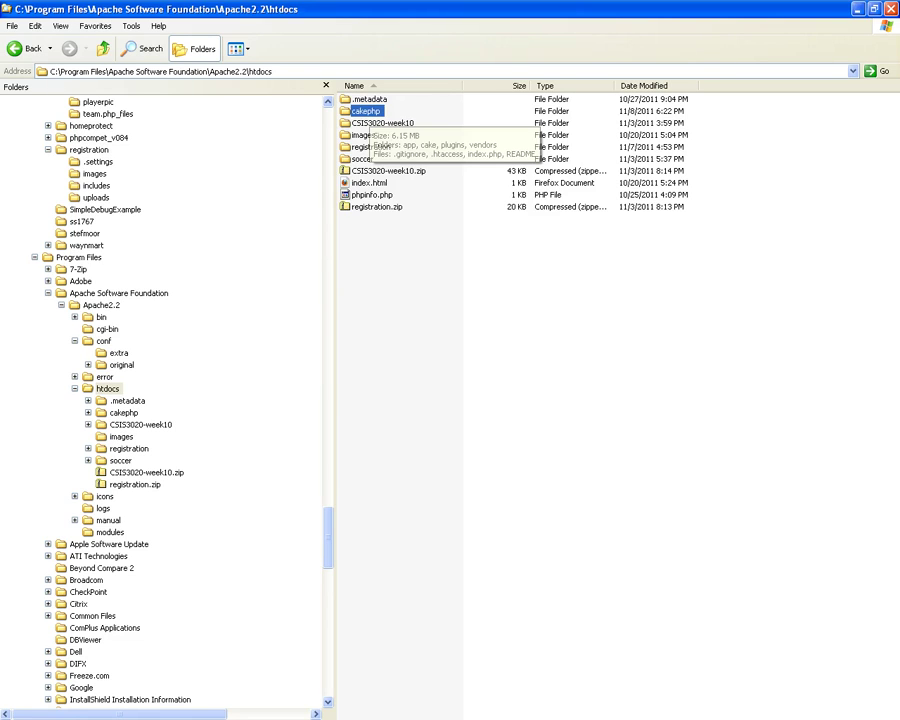
Open htdocs\cakephp to list app, cake, plugins, vendors, .htaccess, index.php and README.
key(Return)
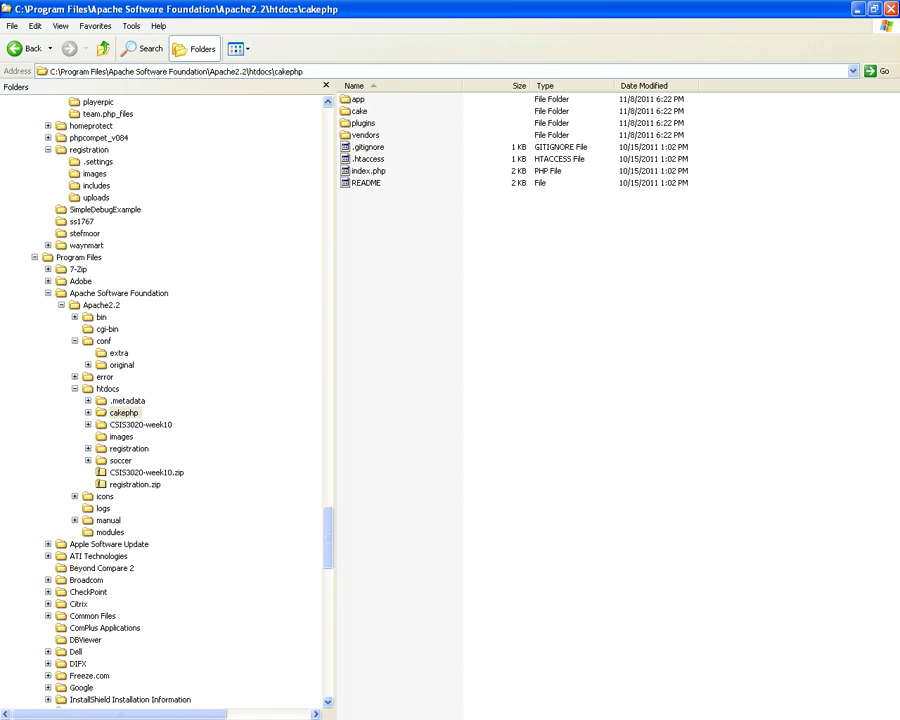
key(alt+Tab)
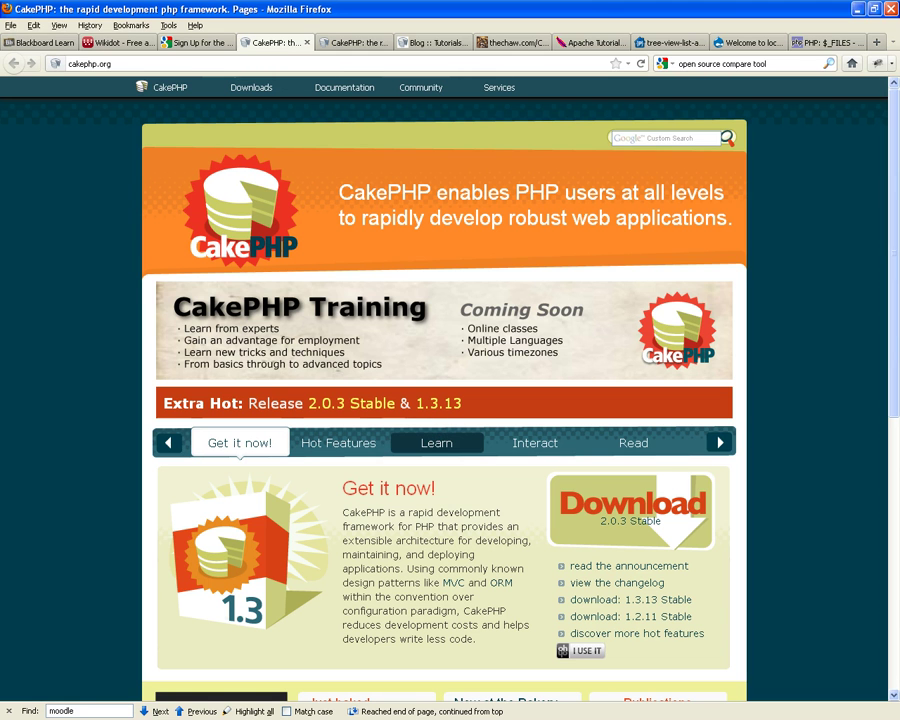
mouse_move(251, 87)
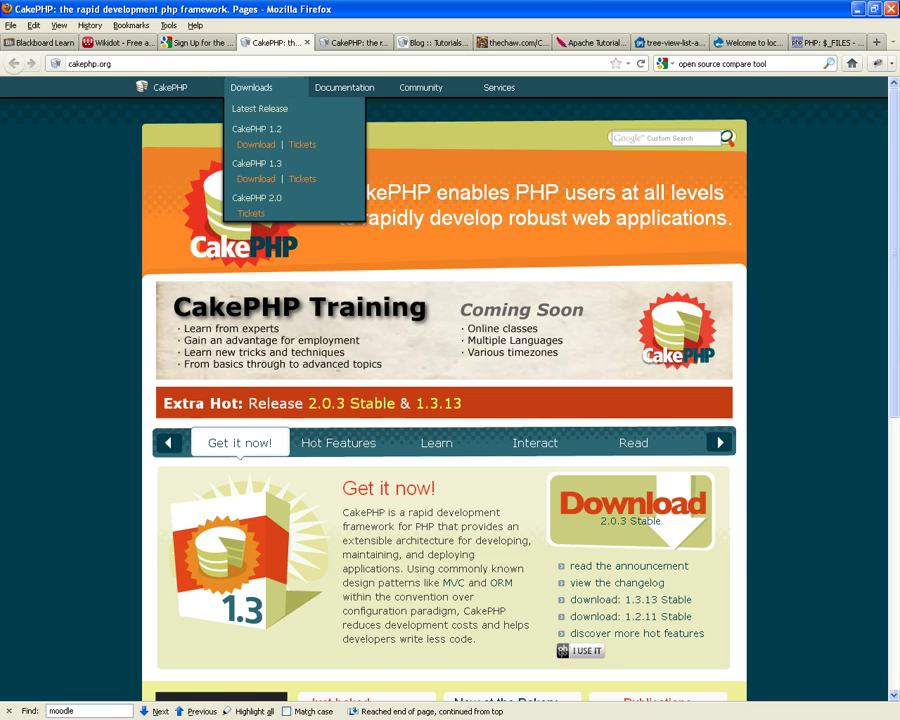
key(alt+Tab)
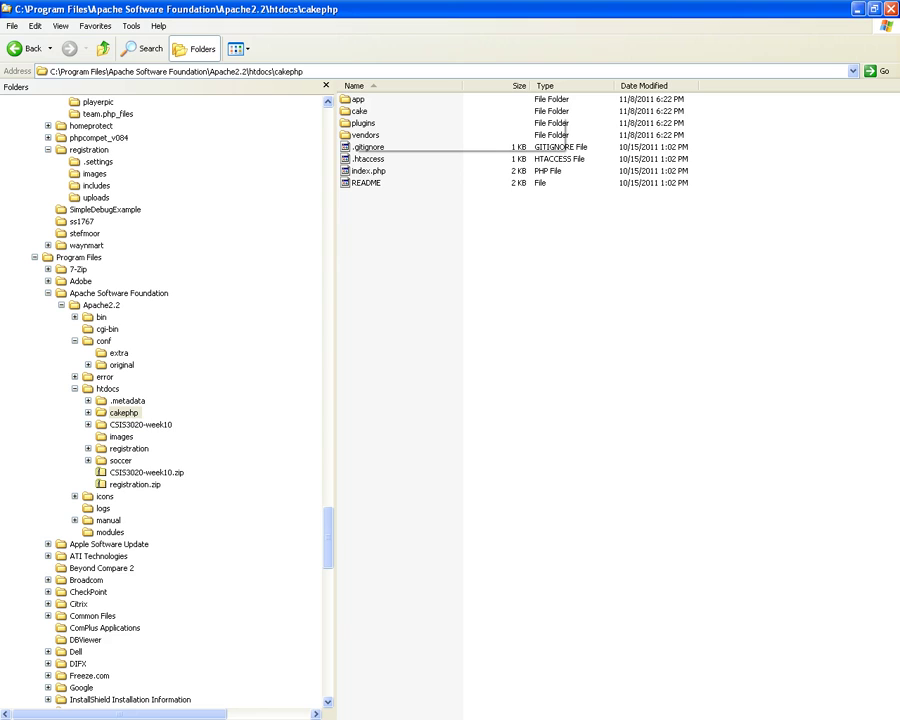
Open the app folder and select controllers, models and views together.
key(Return)
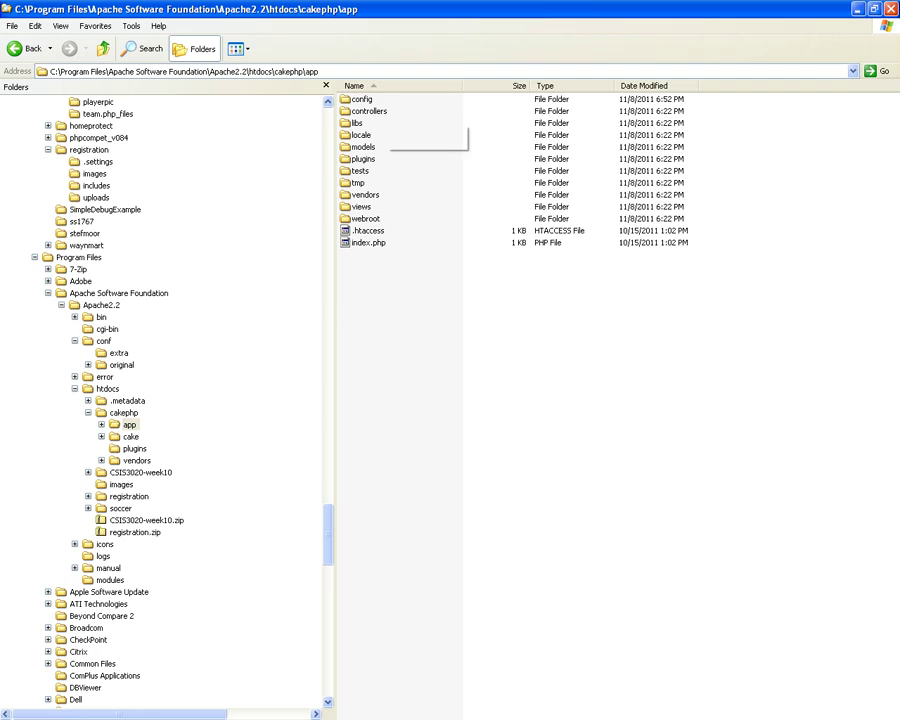
click(369, 111)
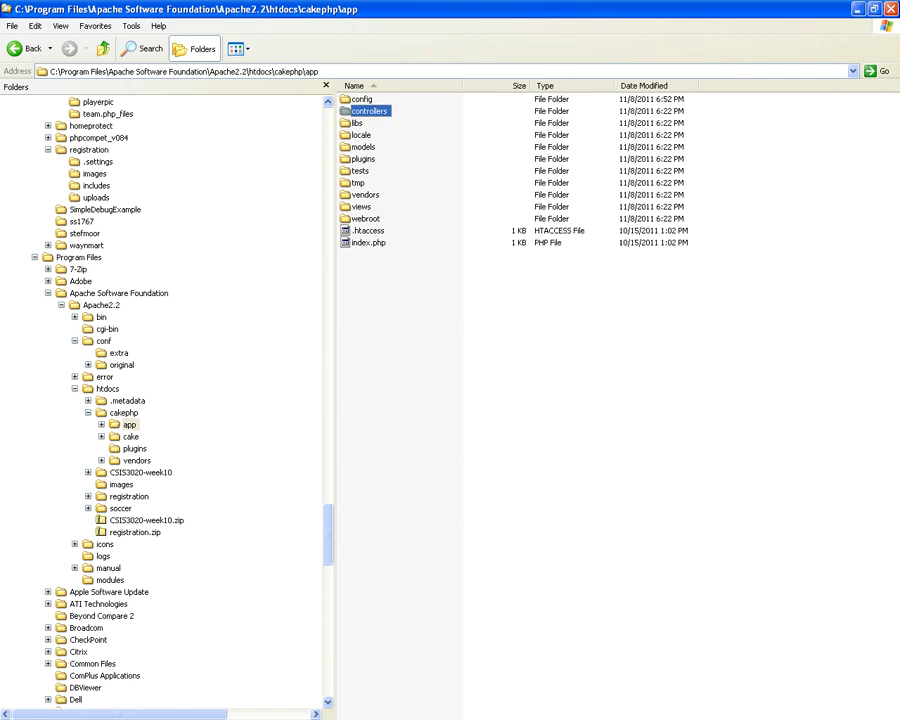
ctrl+click(363, 147)
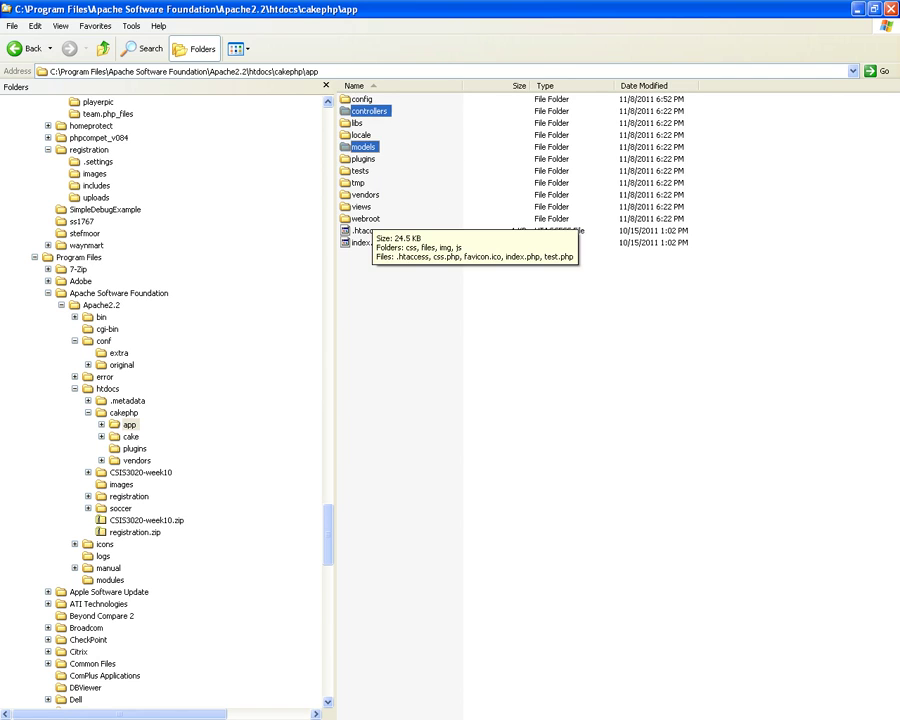
ctrl+click(361, 206)
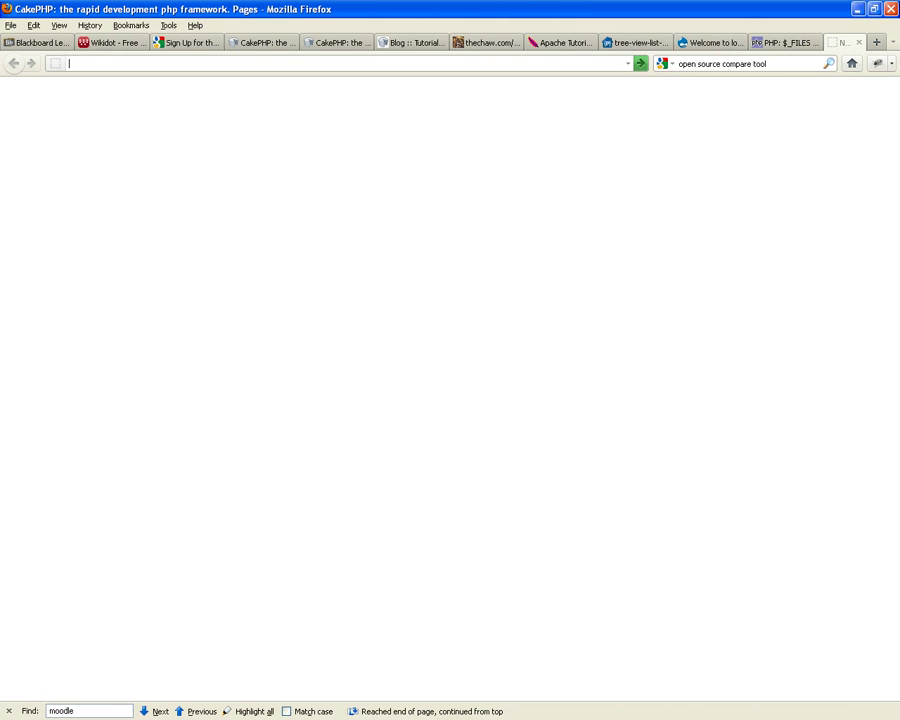
Search Google in a new tab for 'mvc pattern php'.
key(ctrl+k)
text(mvn)
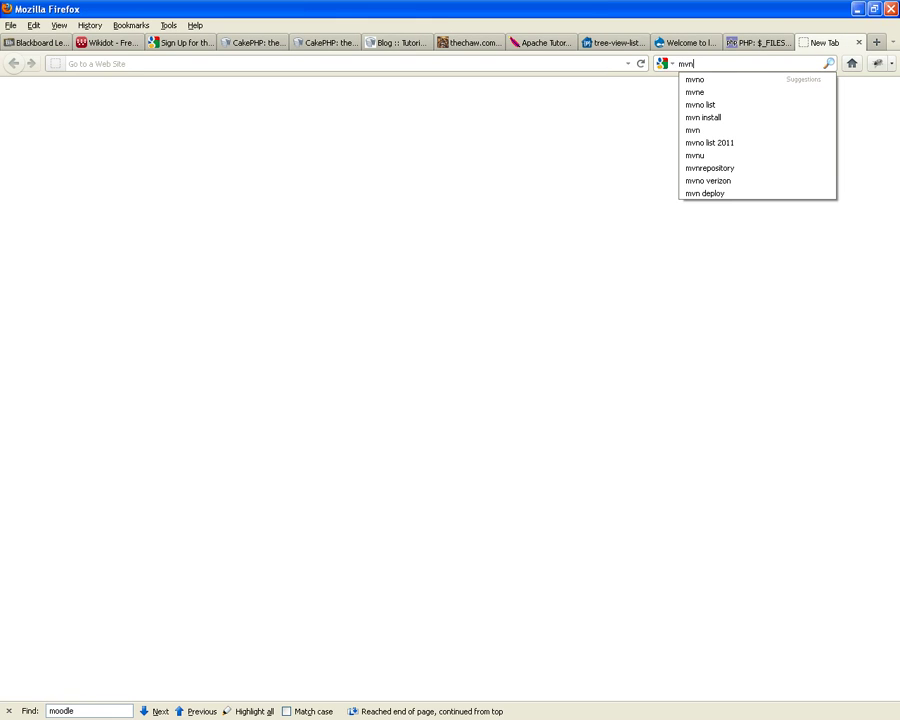
key(BackSpace)
text(c)
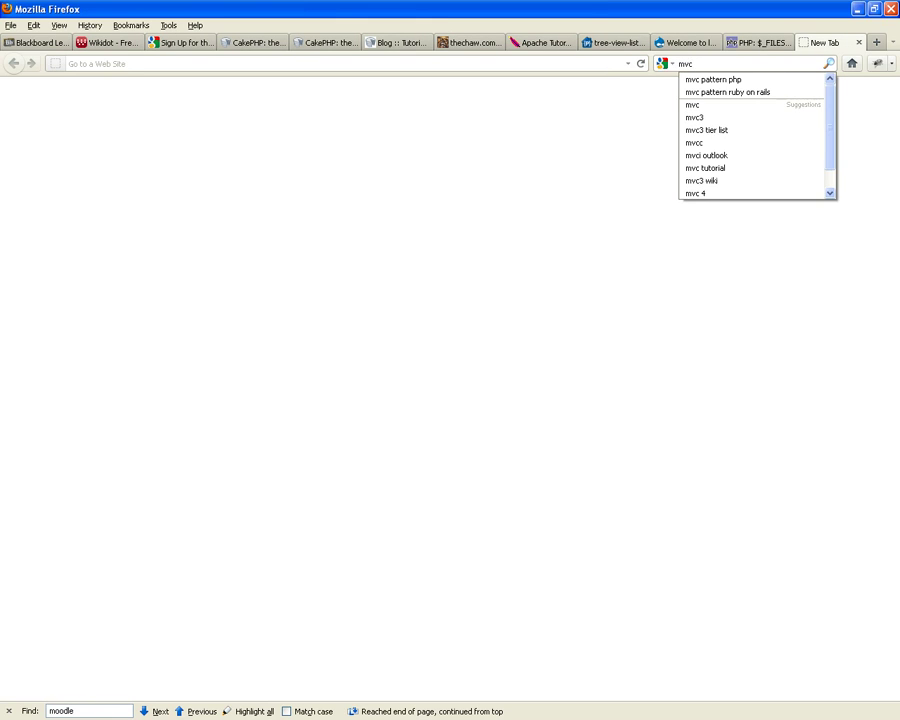
key(Down)
key(Return)
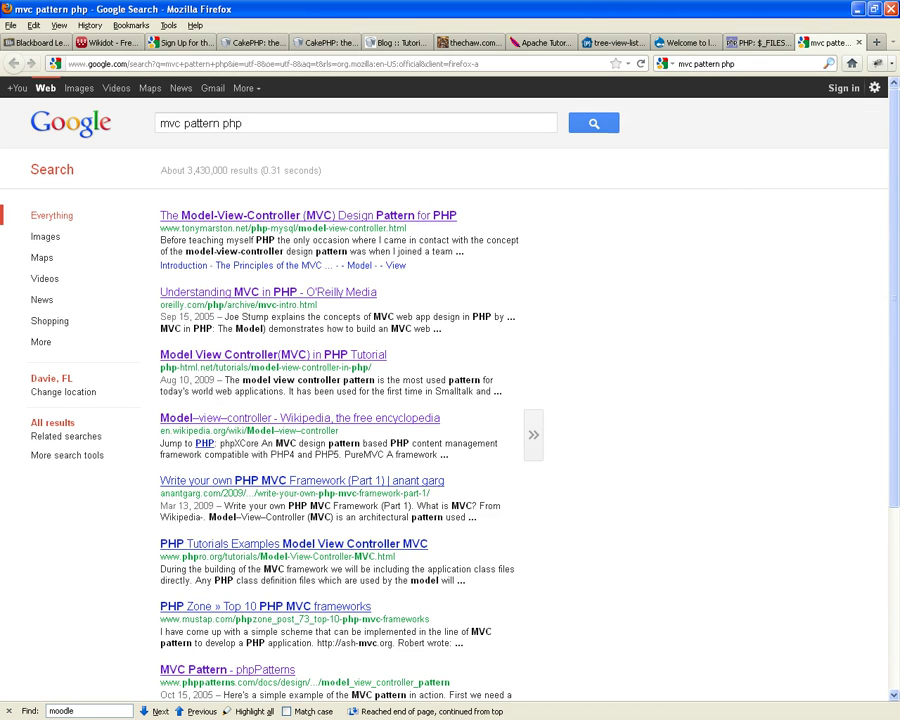
Open the Wikipedia Model–view–controller article from the results and scroll through it.
click(300, 418)
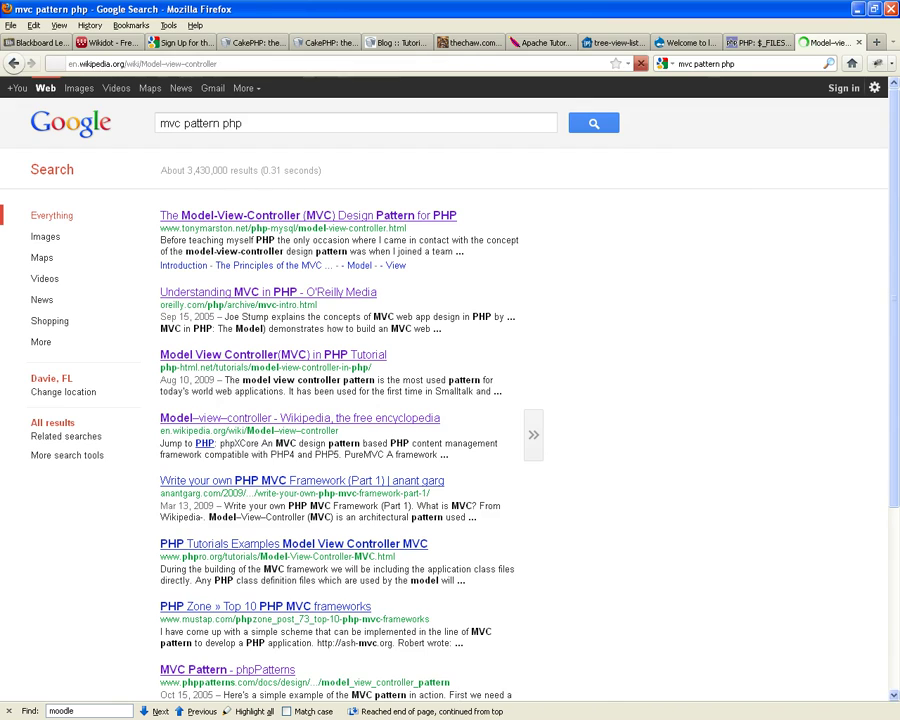
scroll(750, 680, down, 6)
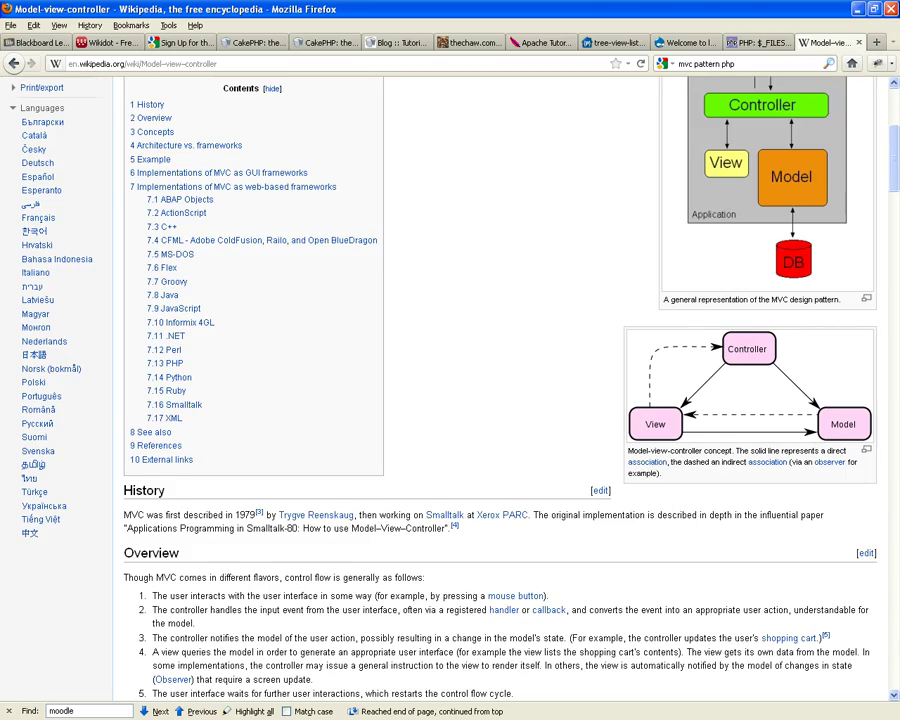
scroll(750, 400, down, 2)
scroll(500, 400, down, 17)
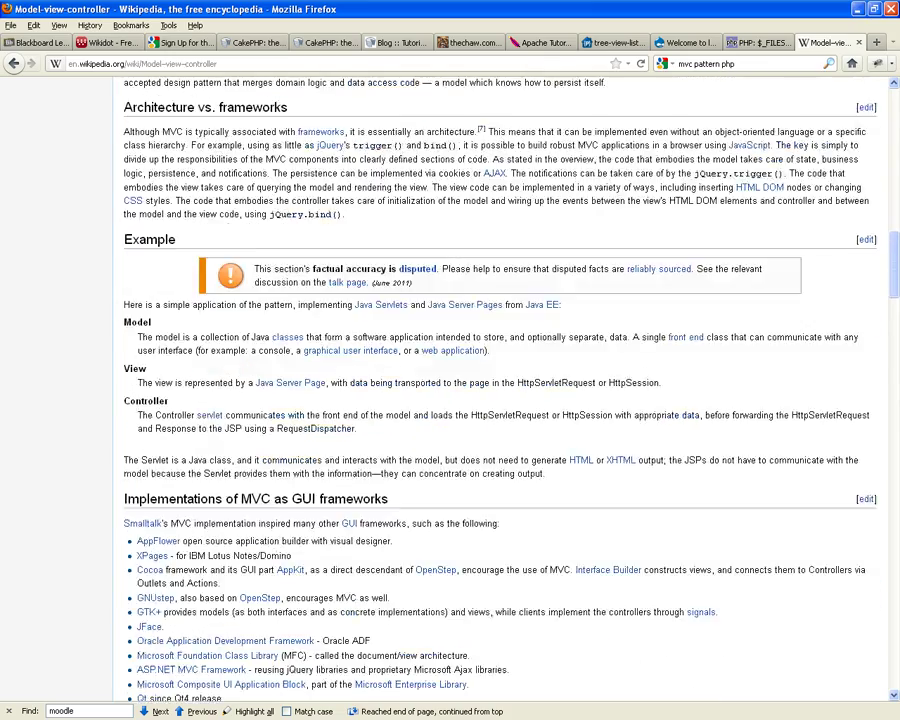
scroll(500, 400, up, 19)
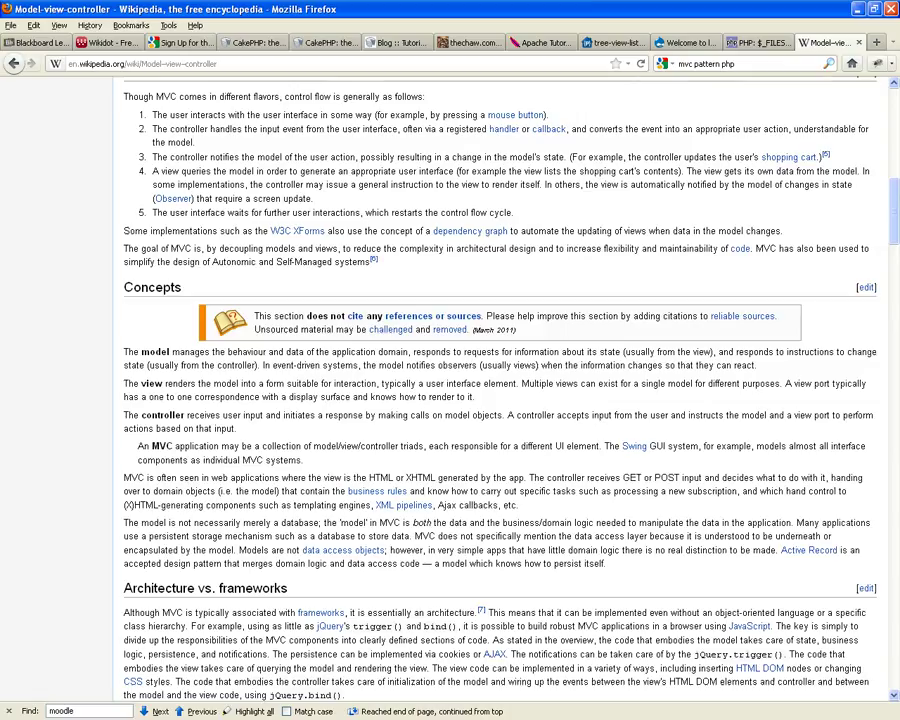
scroll(765, 250, up, 3)
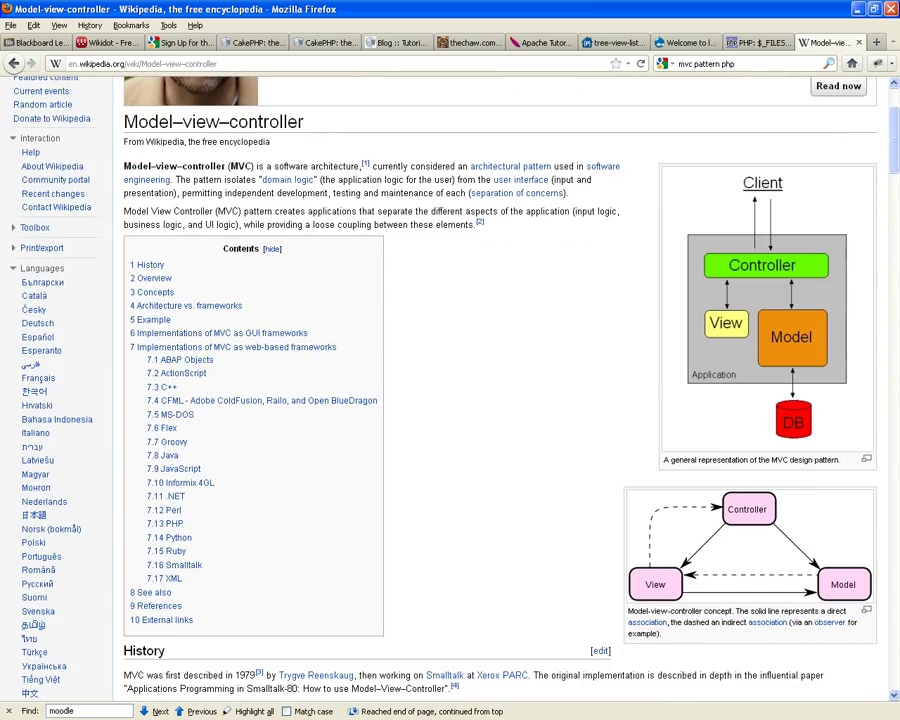
scroll(765, 250, down, 2)
View the File:MVC Diagram 3.jpg page with the Controller–Model–View diagram, then close that tab.
click(765, 250)
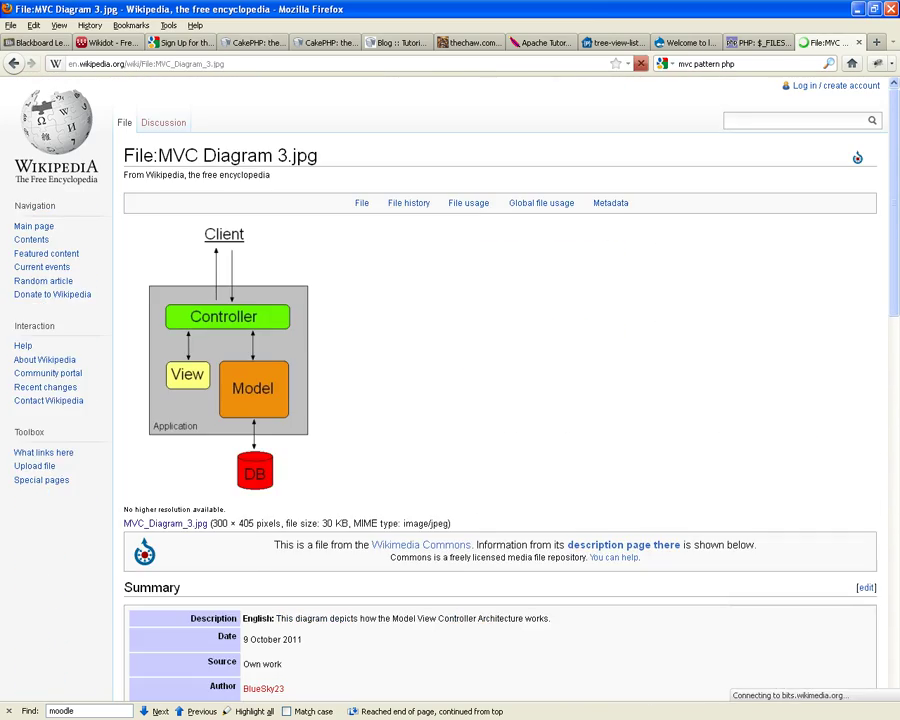
scroll(228, 250, down, 5)
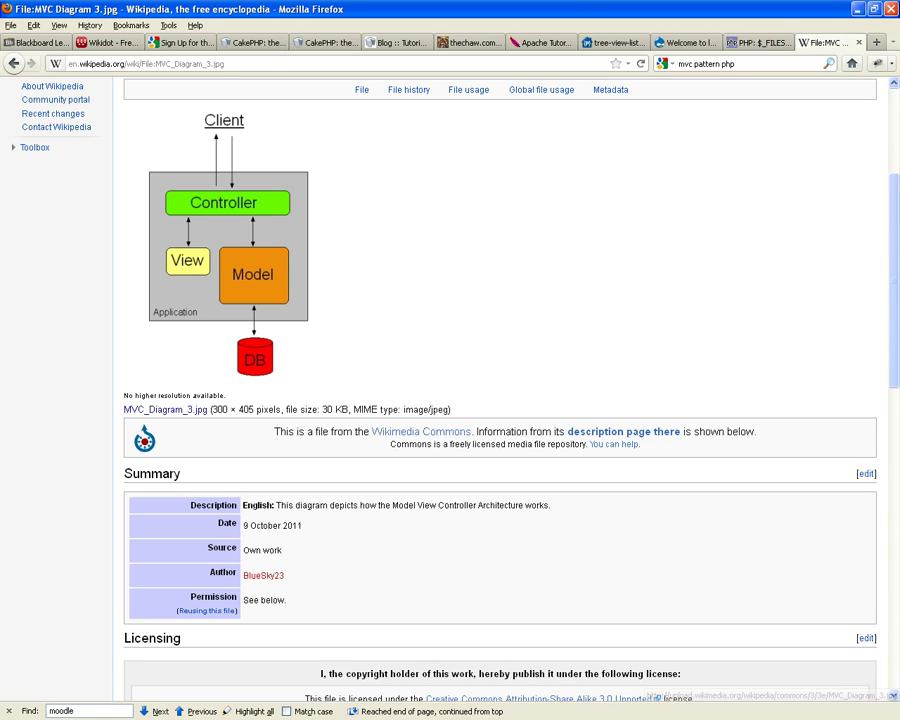
scroll(500, 400, down, 4)
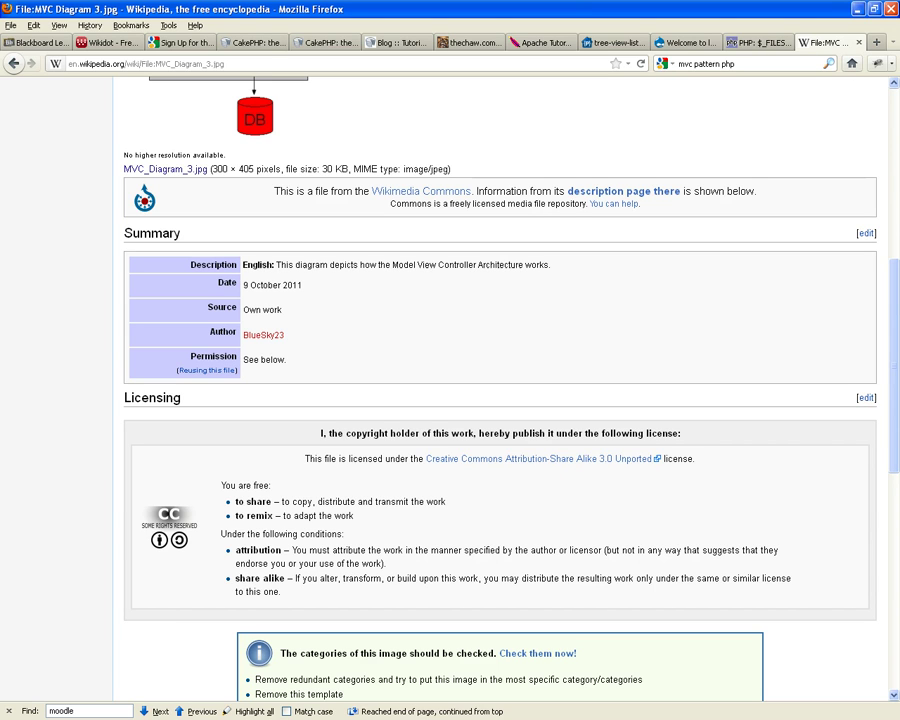
scroll(500, 380, down, 2)
scroll(500, 380, up, 10)
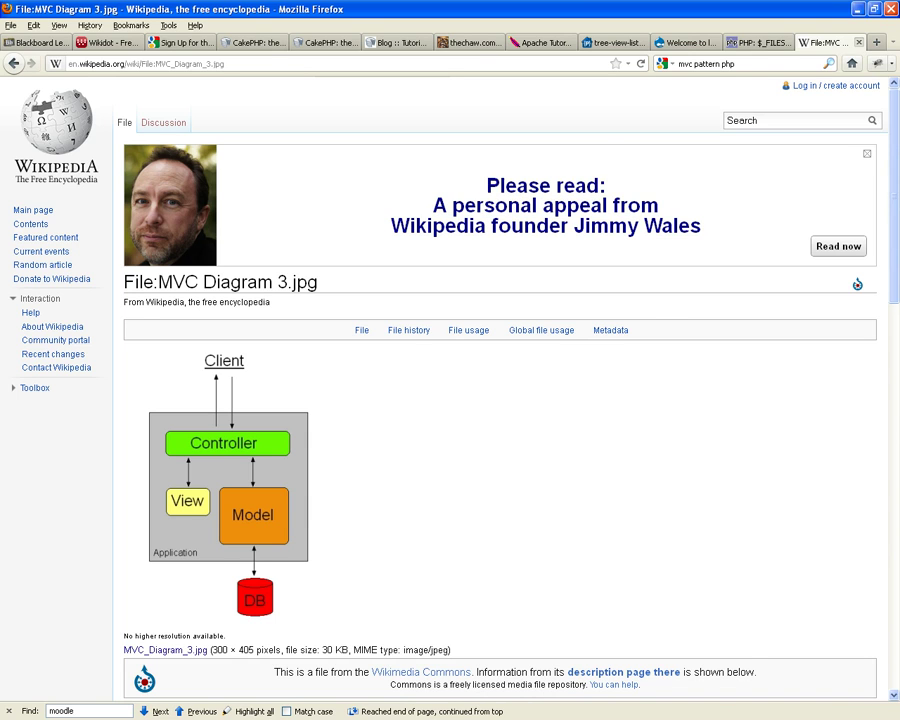
key(ctrl+w)
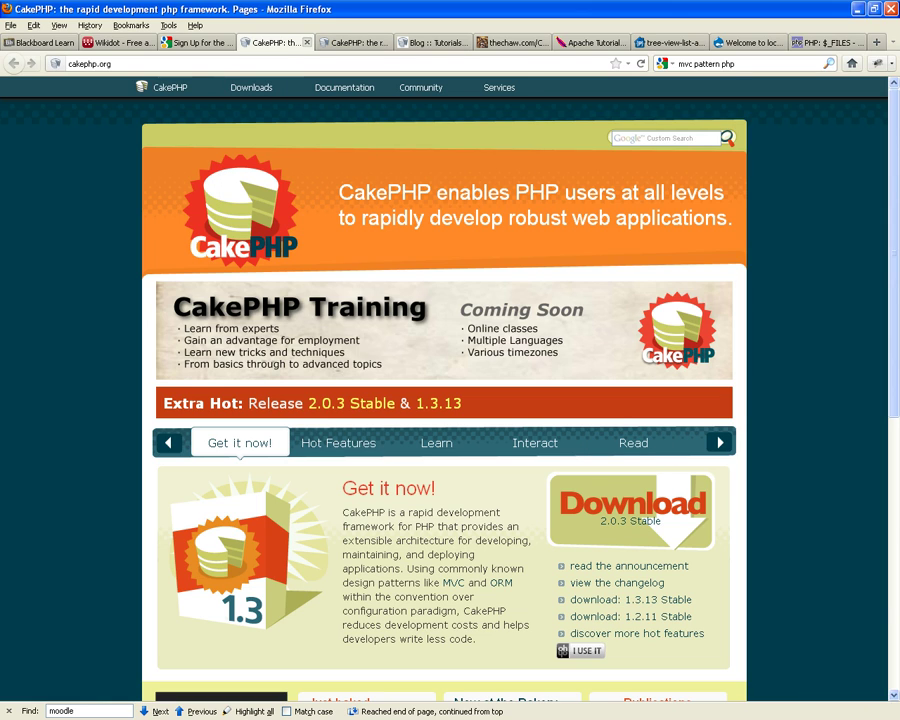
Close the cakephp.org tab, browse the Cookbook to 2.1.1 Controller Extensions, then switch to Adobe Reader.
click(307, 42)
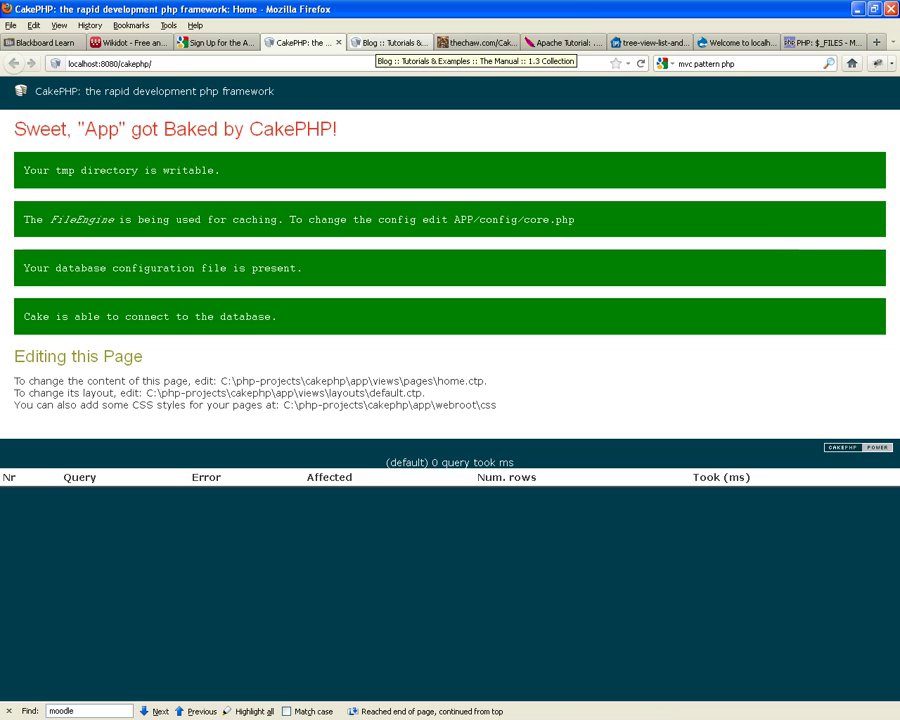
click(385, 43)
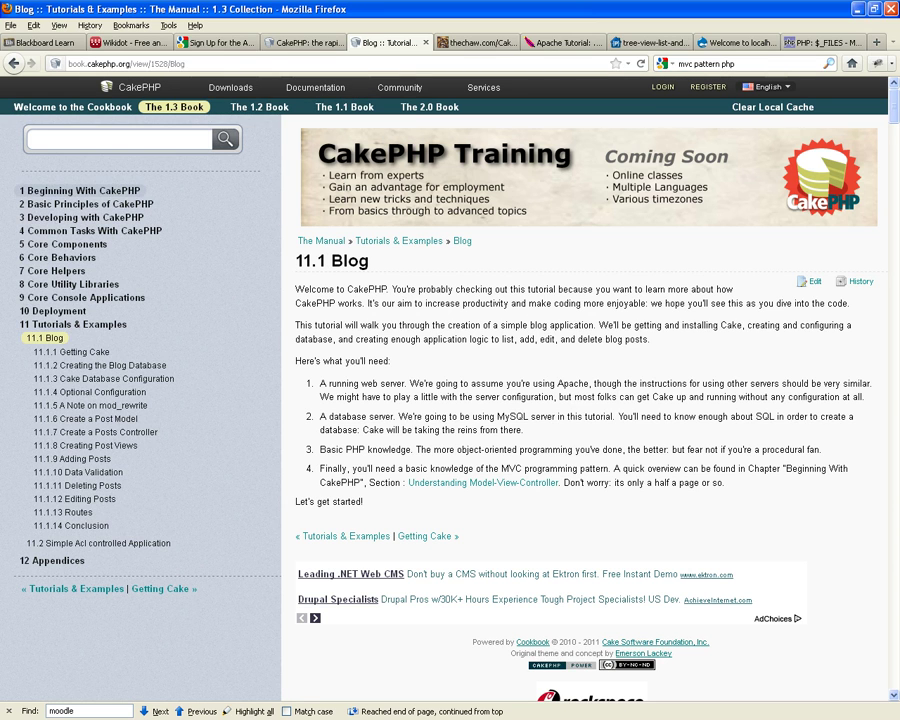
click(78, 190)
click(88, 249)
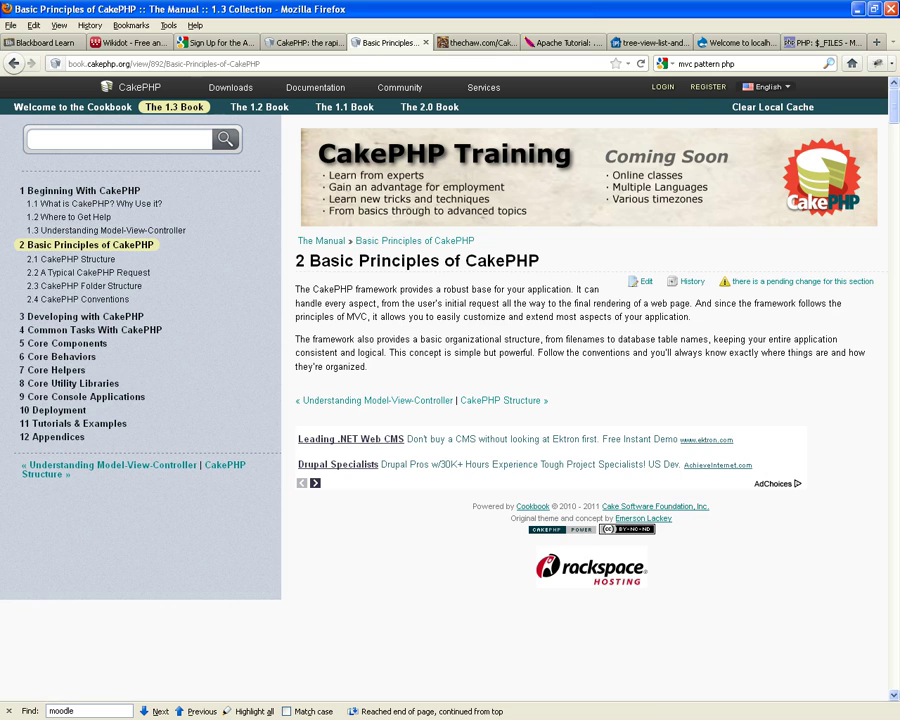
click(70, 218)
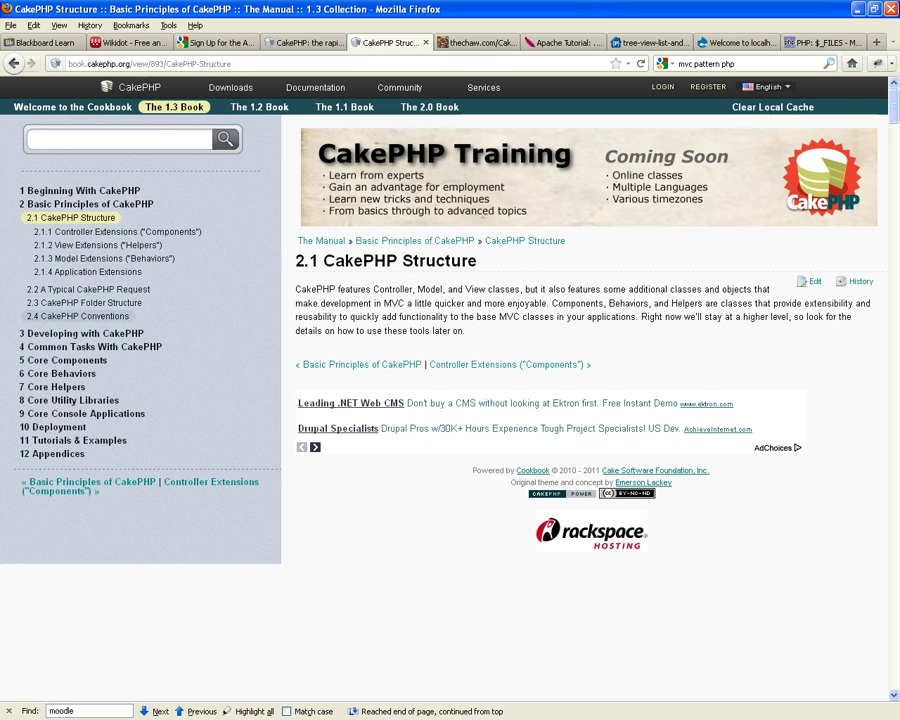
click(115, 231)
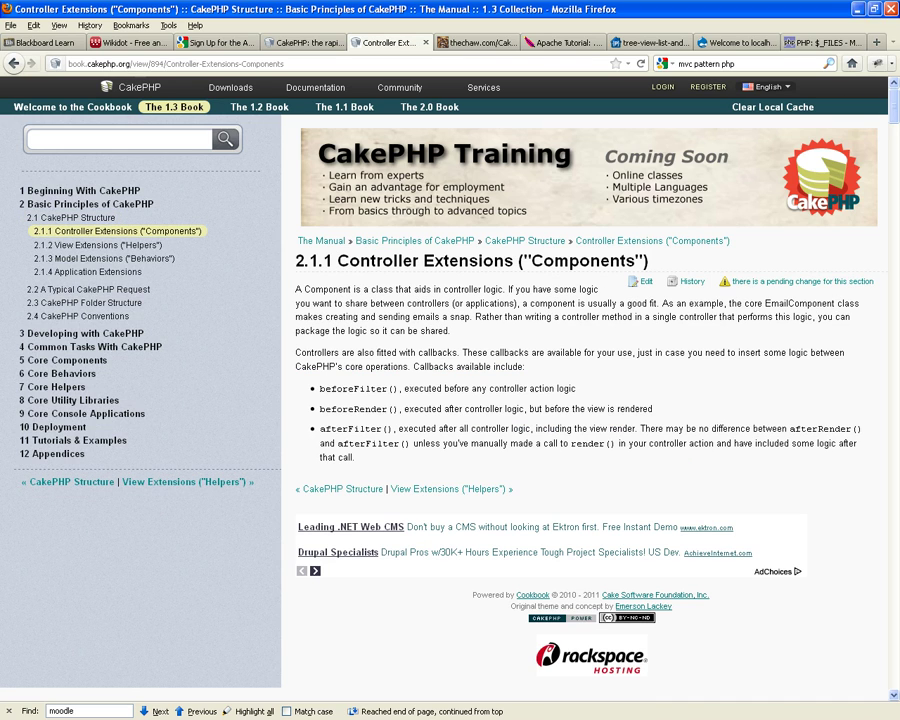
key(alt+Tab)
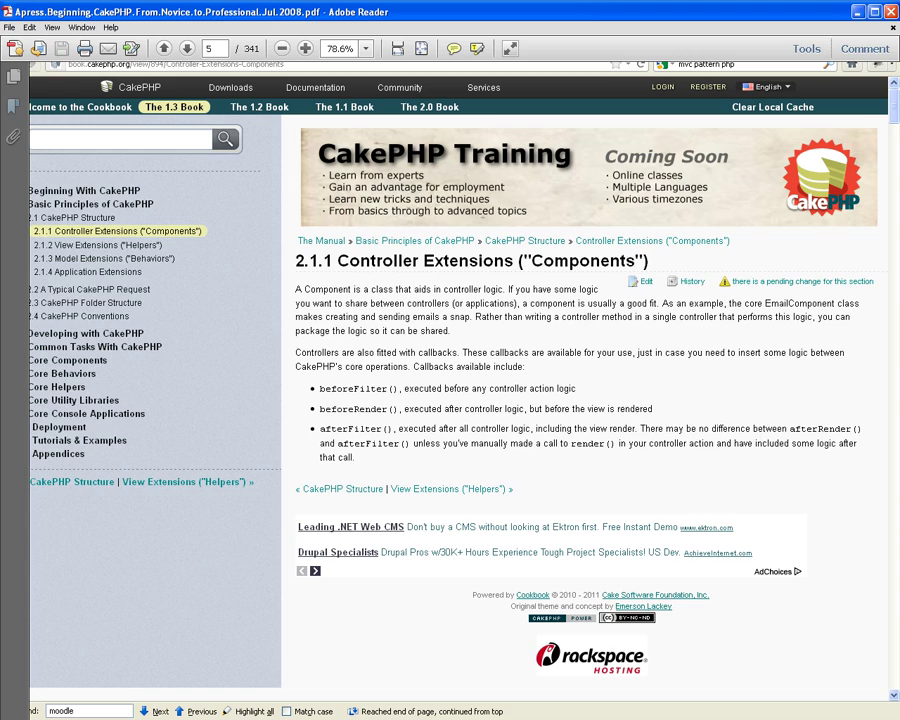
Page past the contents to the Chapter 1 Introduction spread.
key(Page_Down)
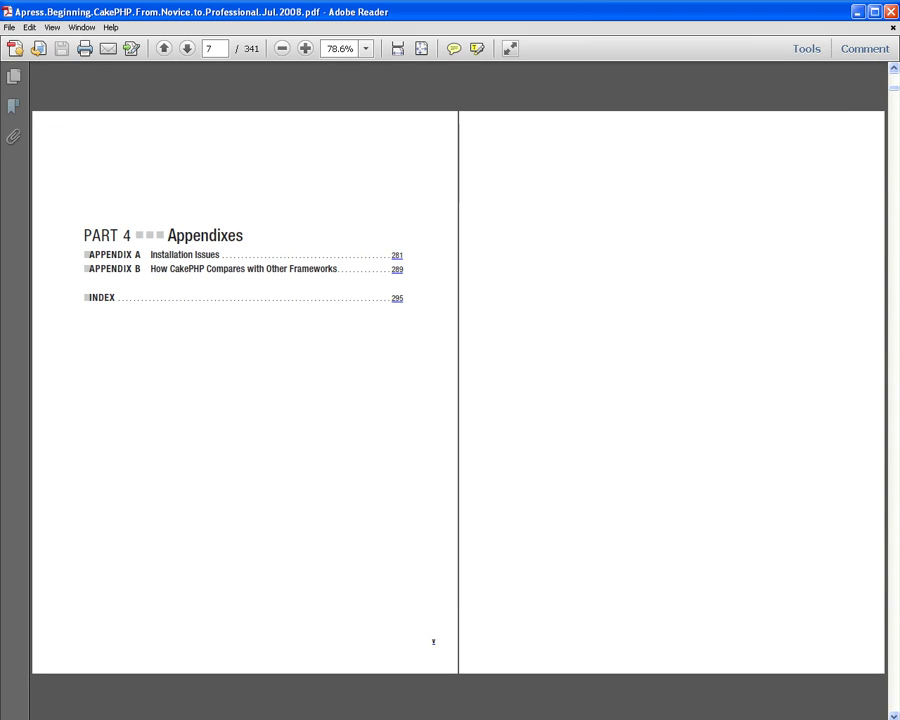
key(Page_Down)
key(Page_Down)
key(Page_Down)
key(Page_Down)
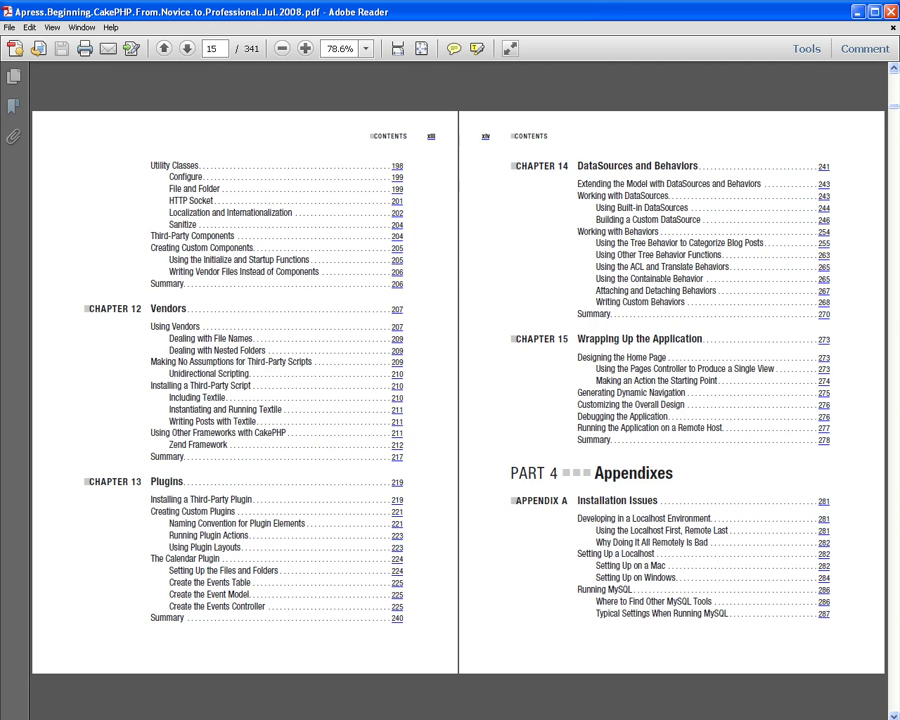
key(Page_Down)
key(Page_Down)
key(Page_Down)
key(Page_Down)
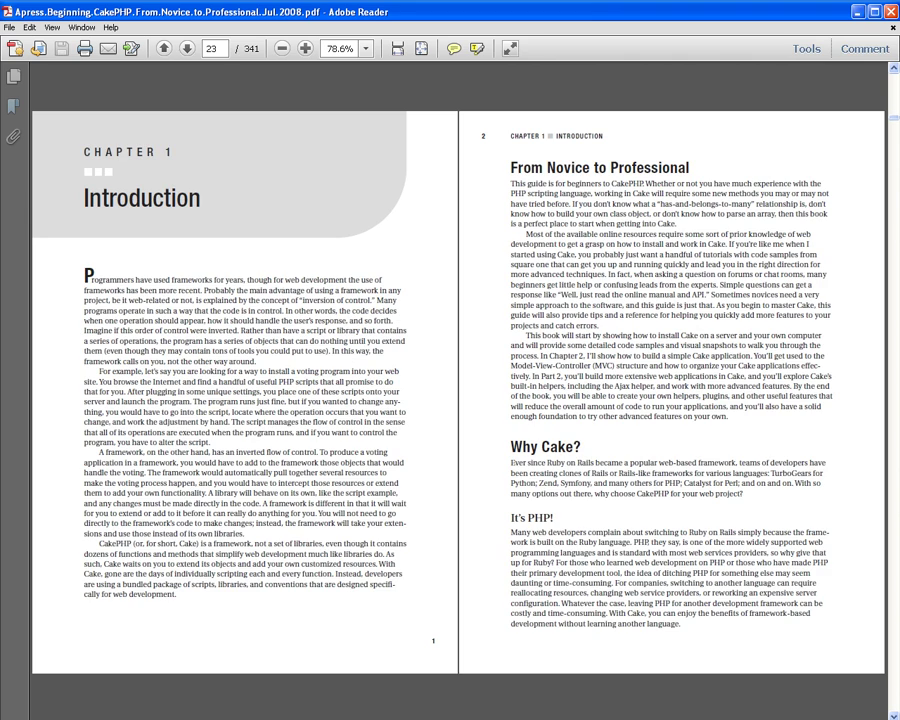
key(Page_Down)
Switch the book's page display to Single Page View.
key(alt+v)
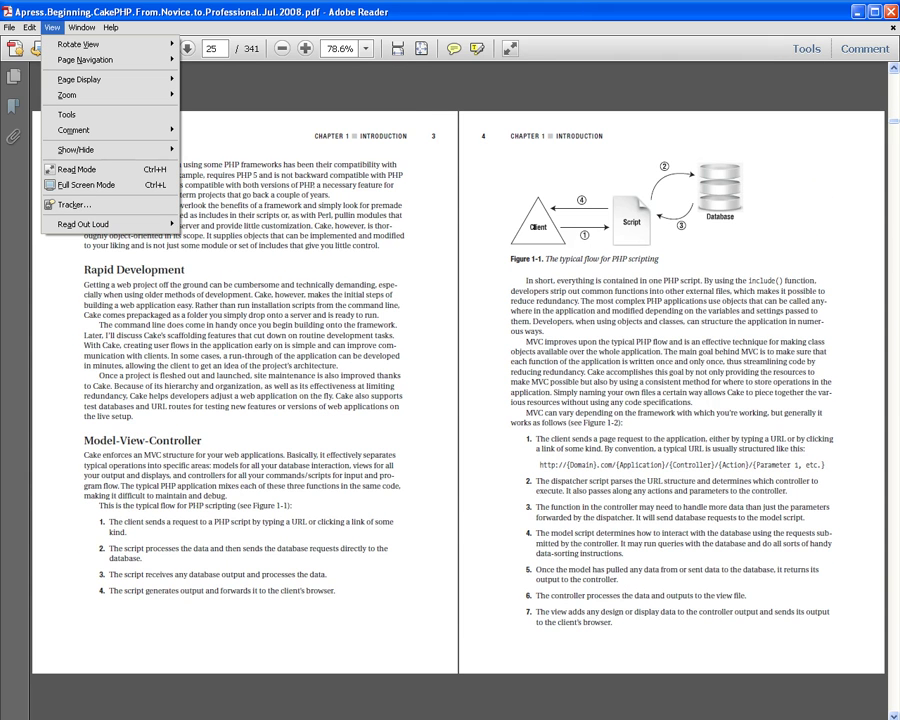
key(Down)
key(Down)
key(Down)
key(Down)
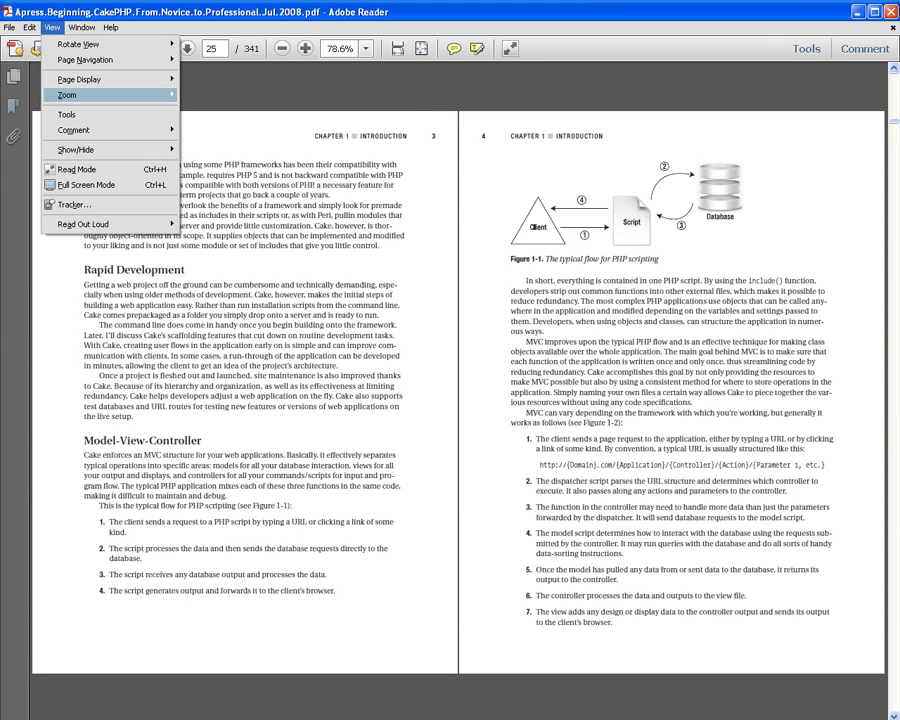
key(Right)
key(Left)
key(Up)
key(Right)
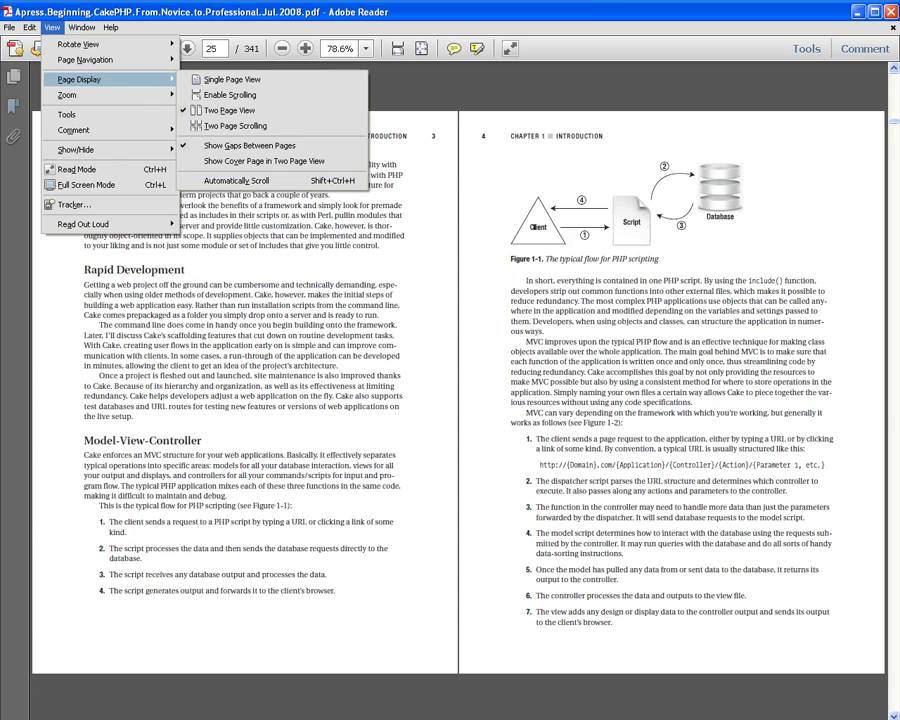
key(Down)
key(Down)
key(Down)
key(Return)
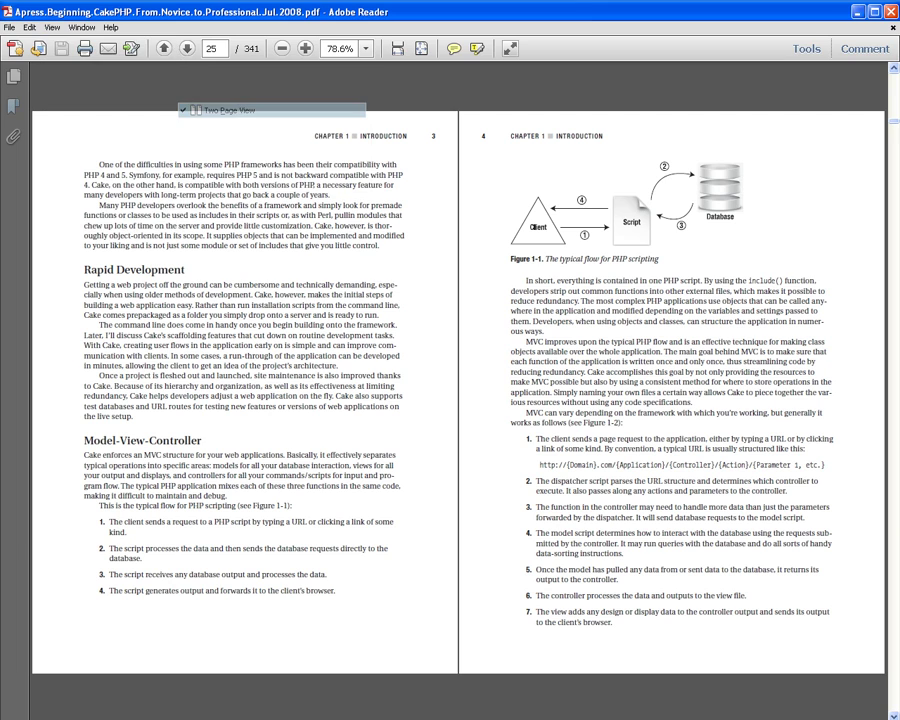
key(alt+v)
key(Down)
key(Down)
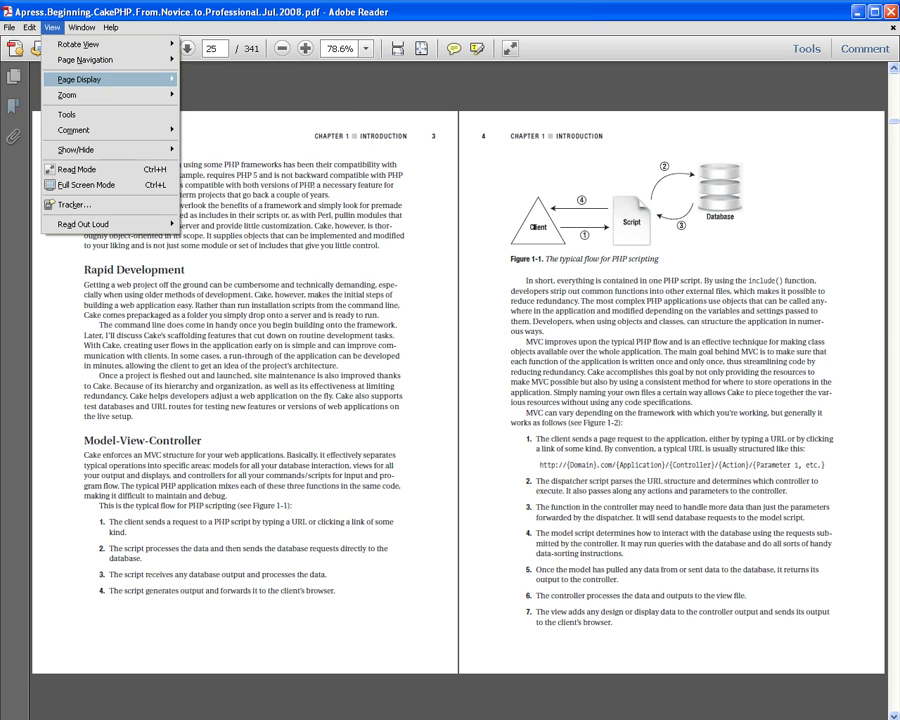
key(Right)
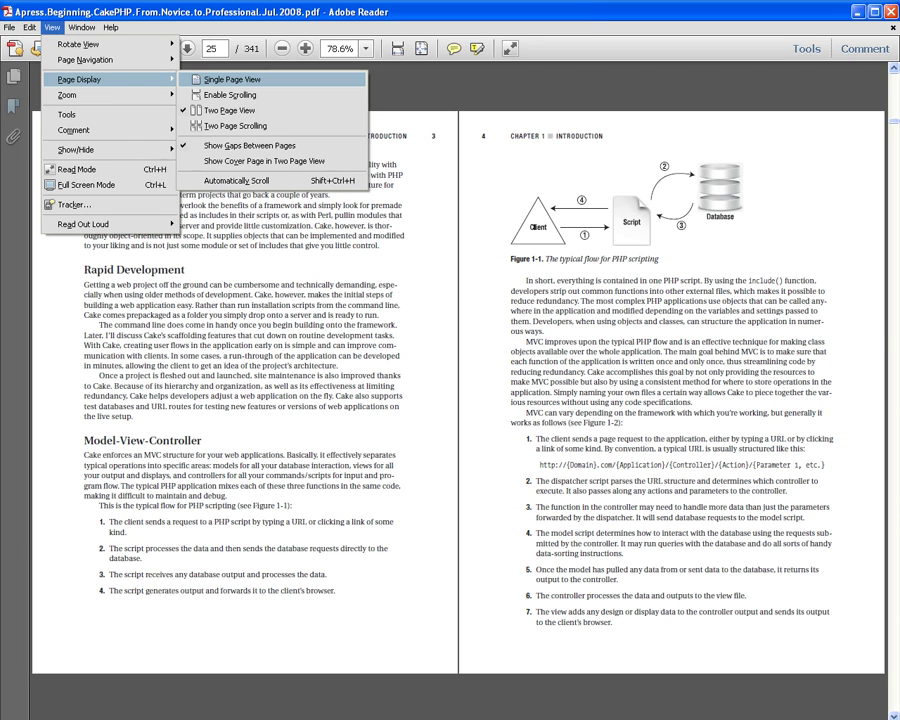
key(Return)
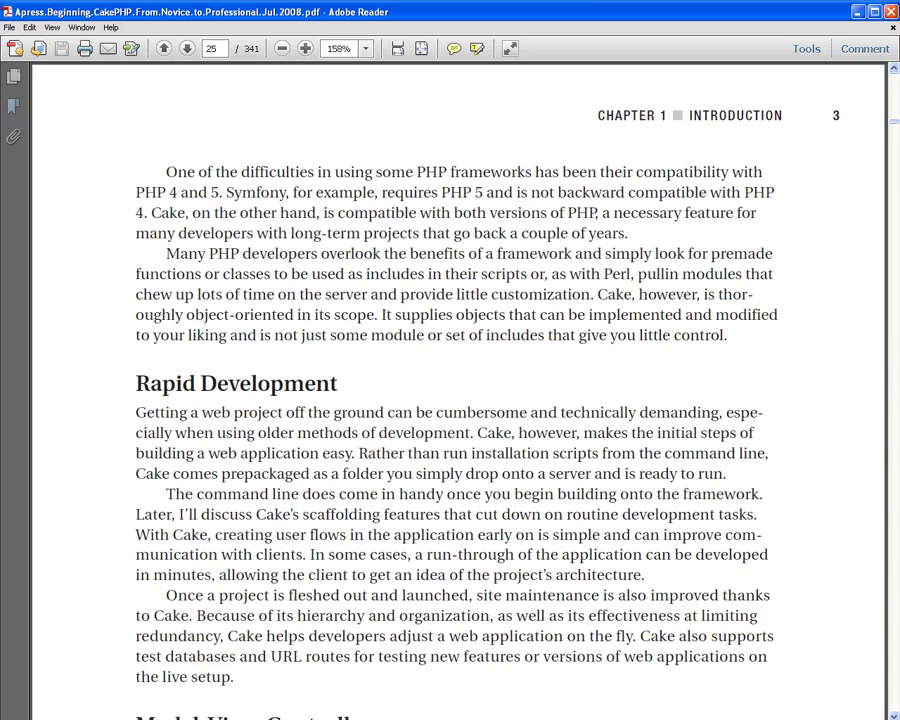
Scroll down to page 26, where numbered steps explain the MVC request flow.
scroll(458, 390, down, 2)
scroll(458, 390, down, 2)
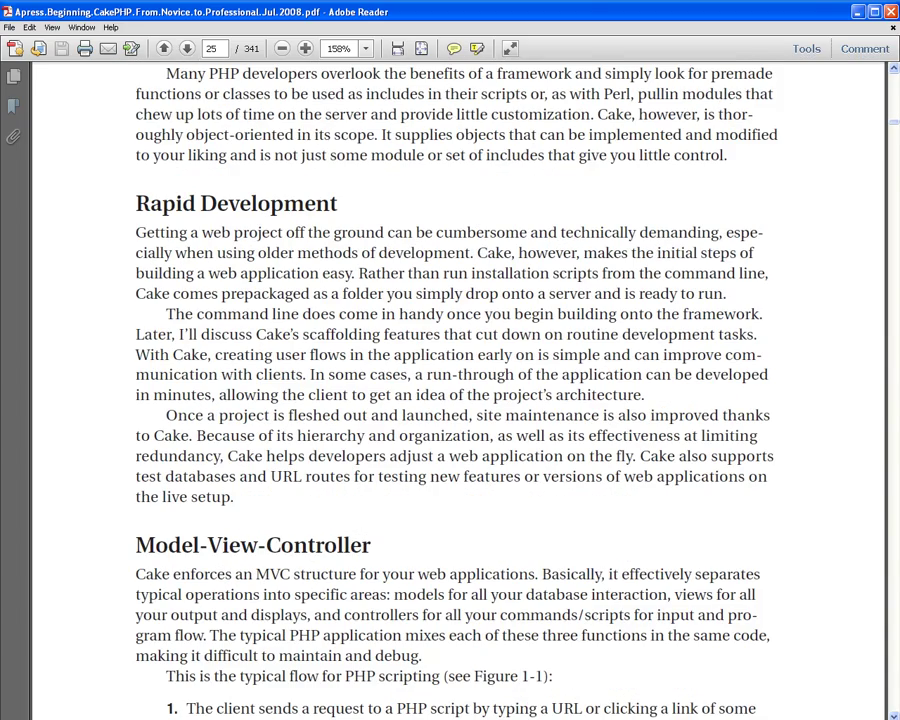
scroll(458, 390, down, 2)
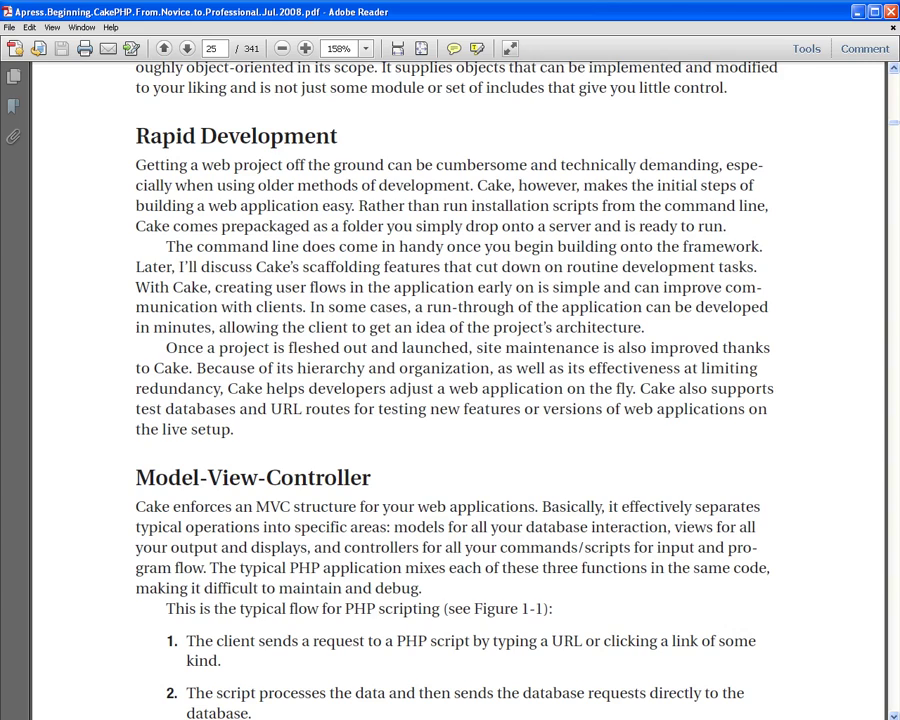
scroll(458, 390, down, 2)
scroll(458, 390, down, 1)
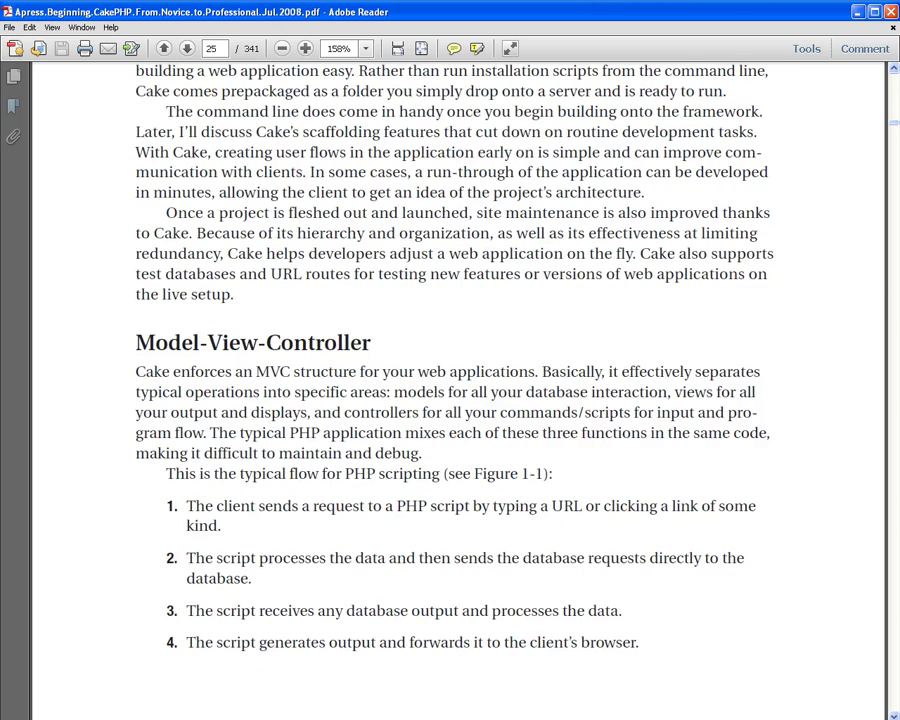
scroll(458, 390, down, 1)
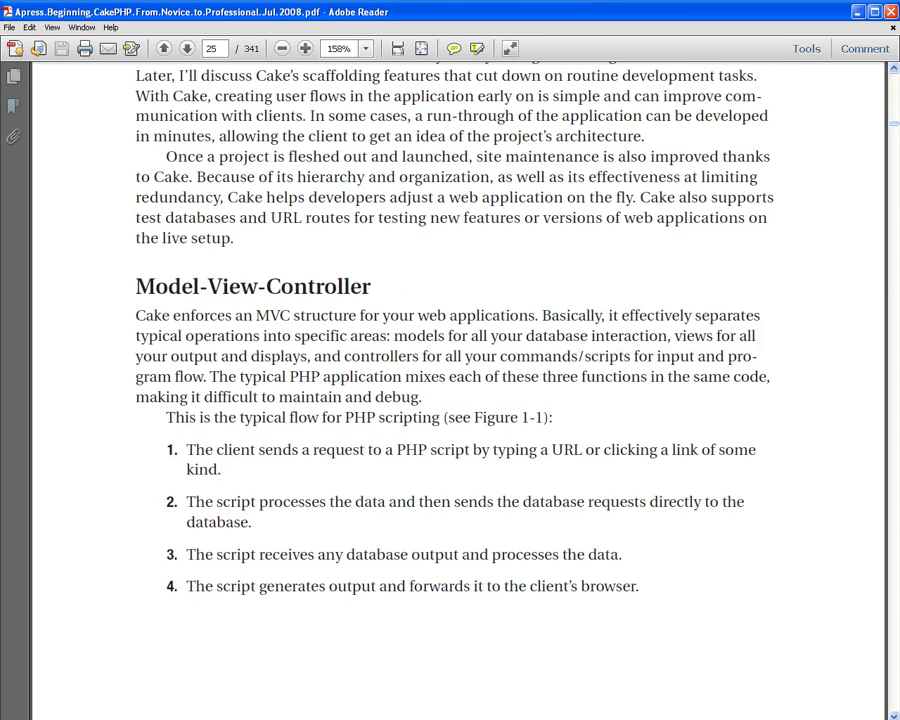
scroll(458, 390, down, 2)
scroll(458, 390, down, 1)
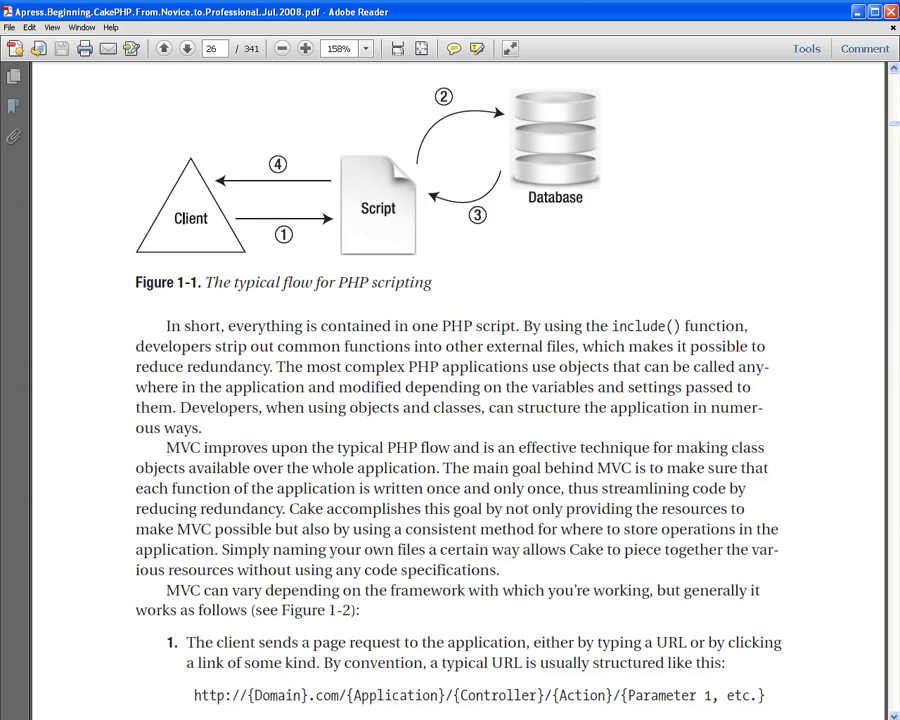
scroll(458, 390, down, 2)
scroll(458, 390, down, 2)
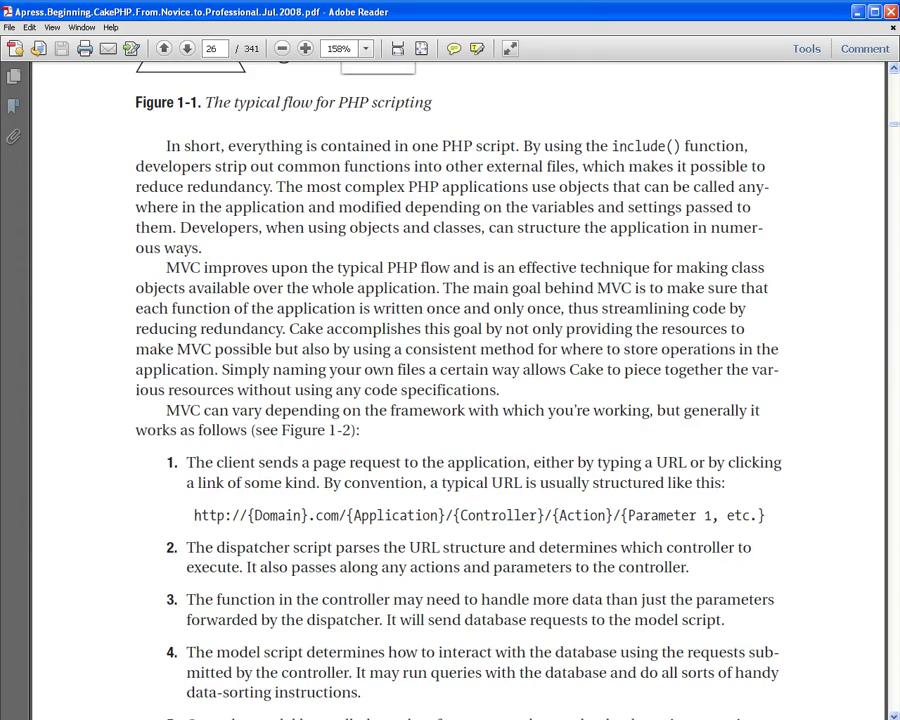
scroll(458, 390, down, 1)
scroll(458, 390, down, 1)
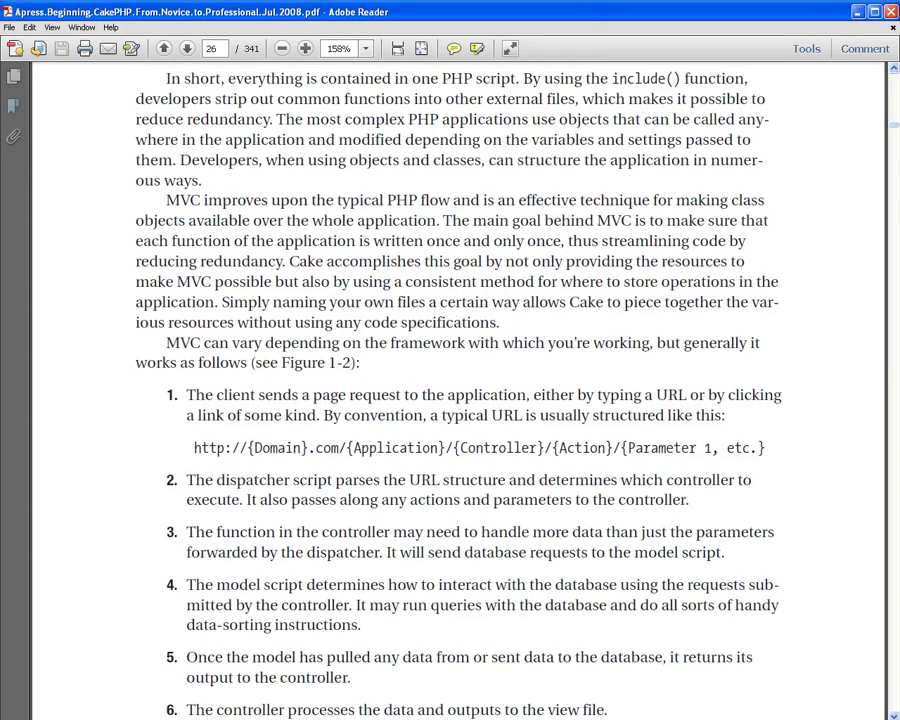
drag(193, 447, 460, 448)
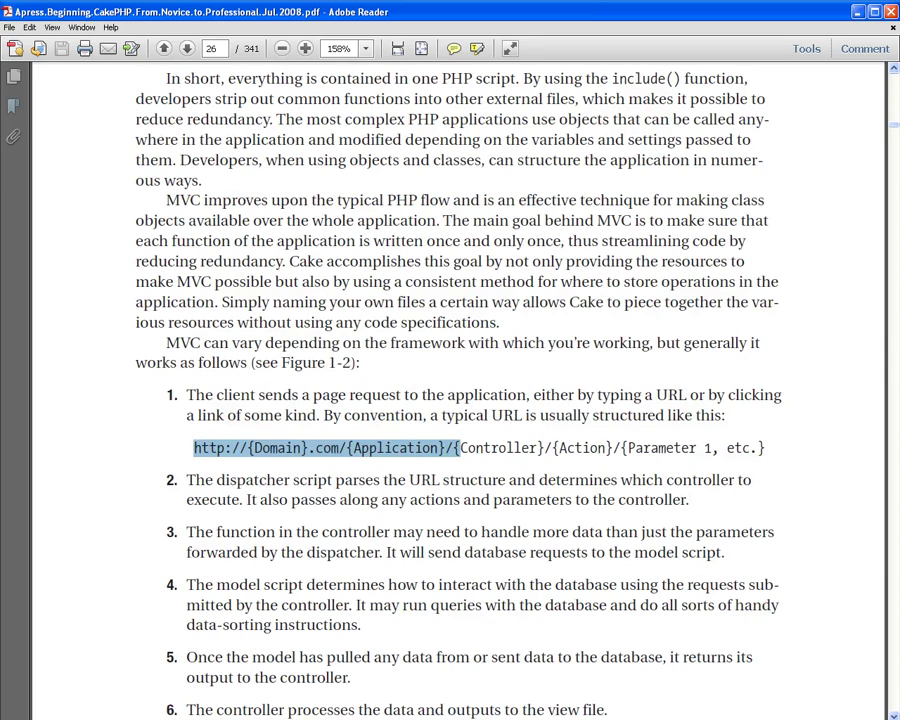
drag(460, 448, 765, 448)
scroll(458, 390, down, 1)
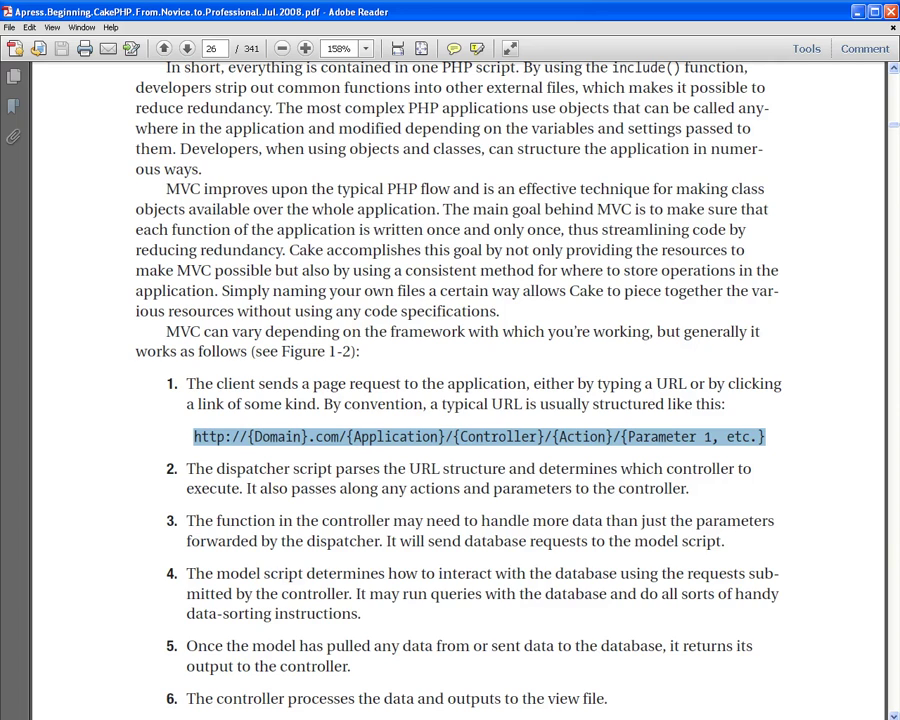
Scroll to page 27 to show Figure 1-2 and the CRUD Operations and Bake Script section.
scroll(460, 390, down, 1)
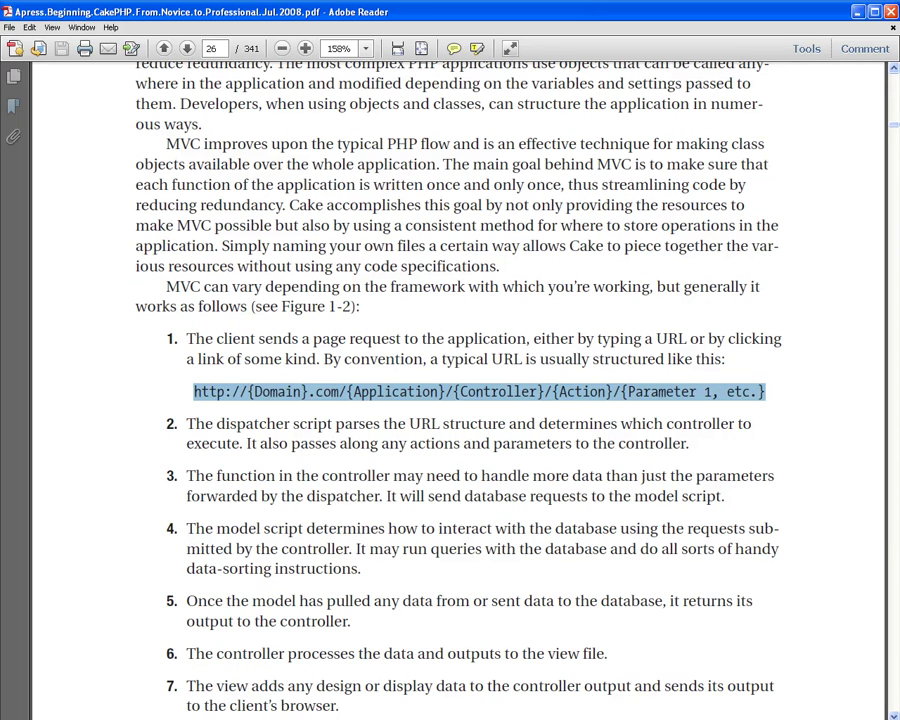
scroll(460, 390, down, 1)
scroll(460, 390, down, 1)
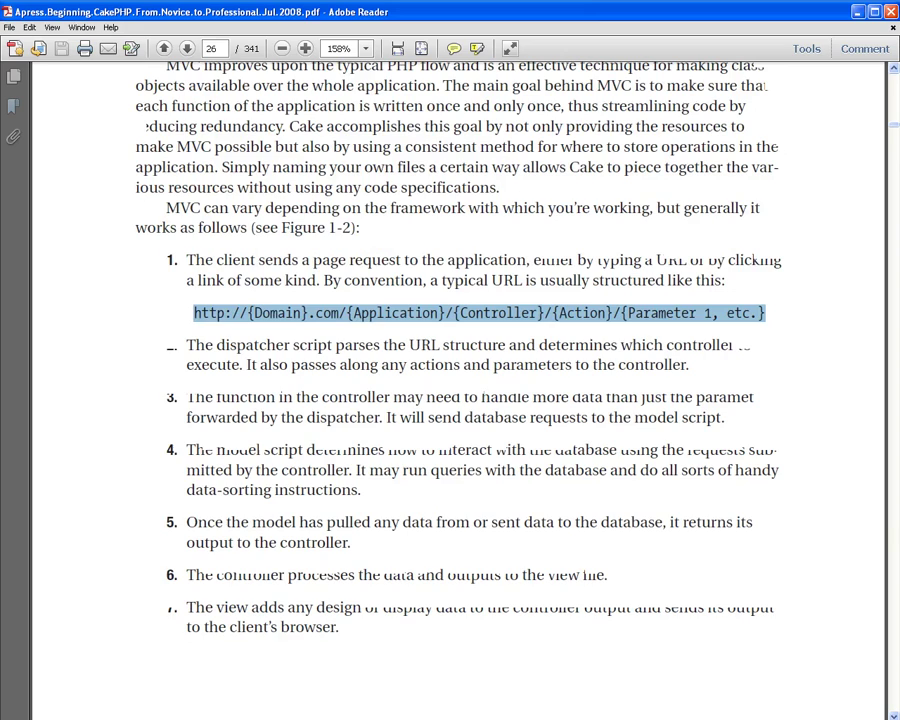
scroll(460, 390, down, 1)
scroll(460, 390, down, 1)
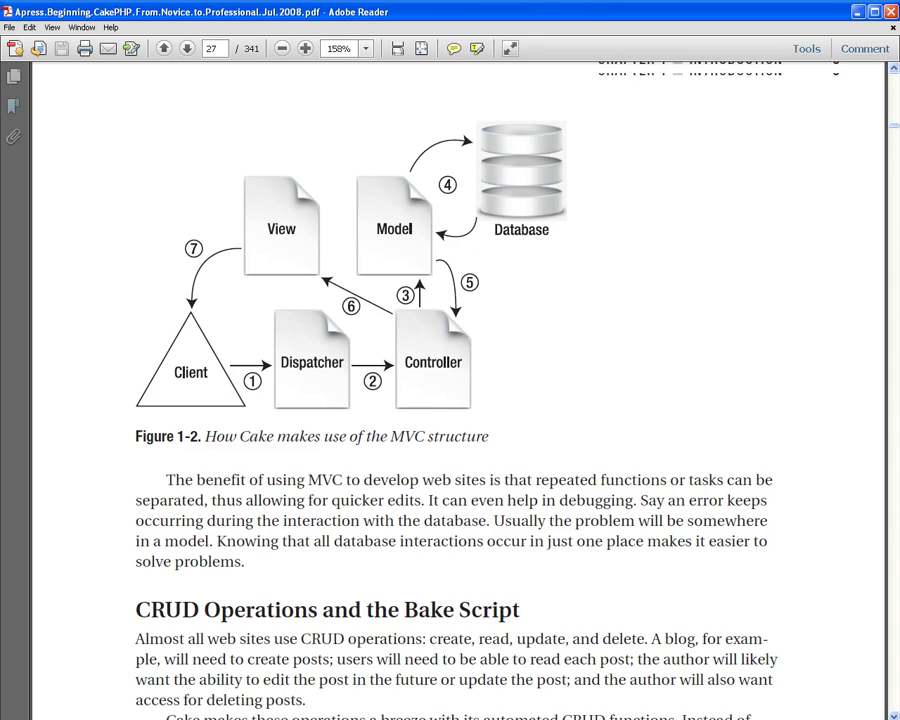
scroll(460, 390, up, 1)
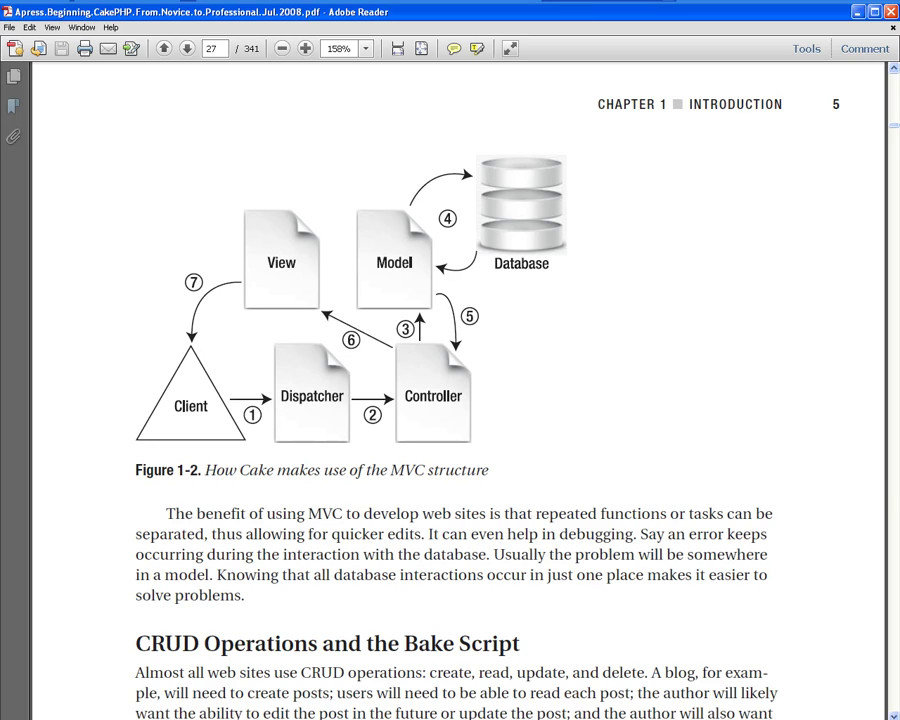
scroll(450, 390, down, 1)
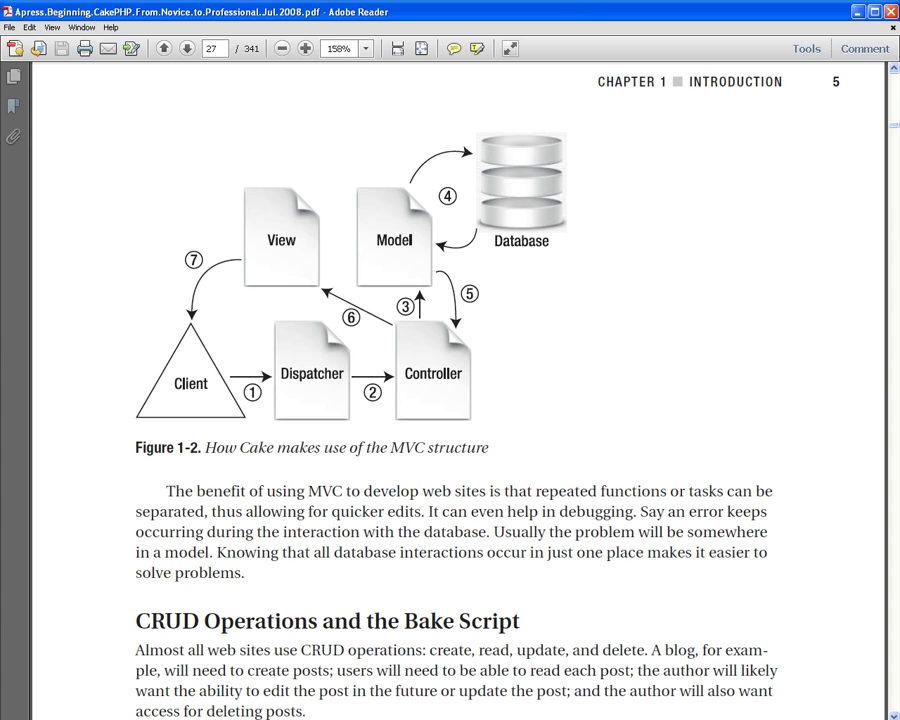
scroll(450, 400, down, 1)
Return to Firefox and show the localhost:8080/cakephp 'App got Baked' welcome page tab.
key(alt+Tab)
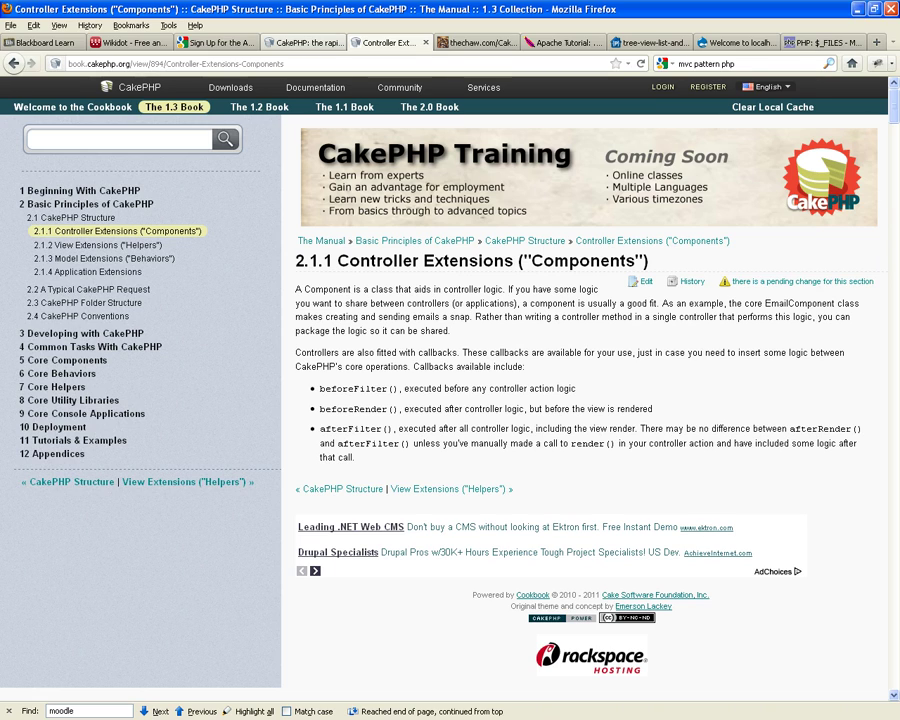
key(ctrl+Page_Up)
Switch from Firefox to the Explorer window showing the htdocs\cakephp\app folder.
key(alt+Tab)
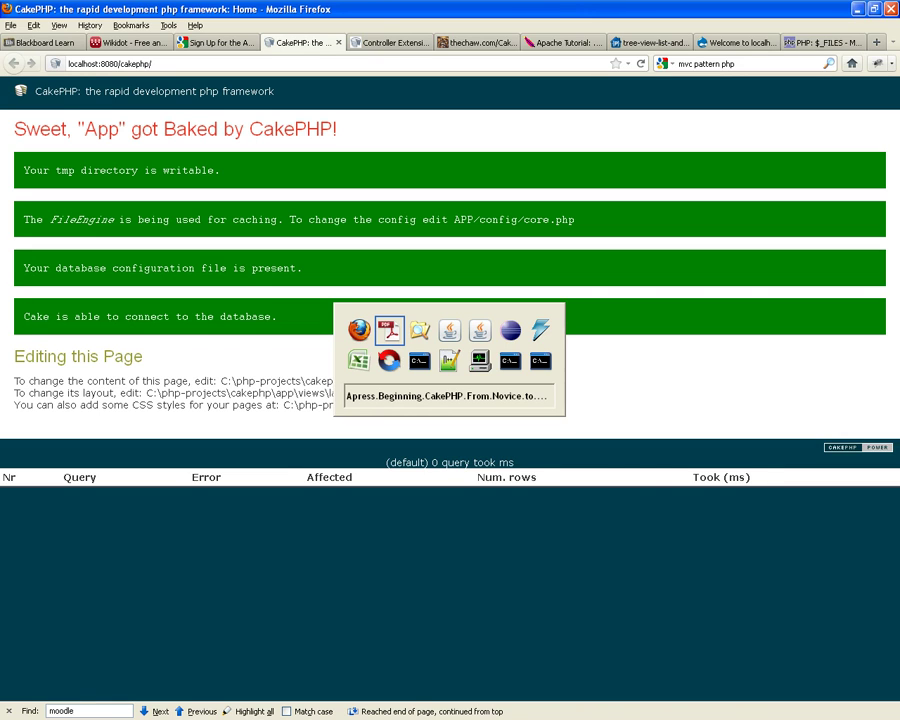
key(alt+Tab)
key(alt+Tab)
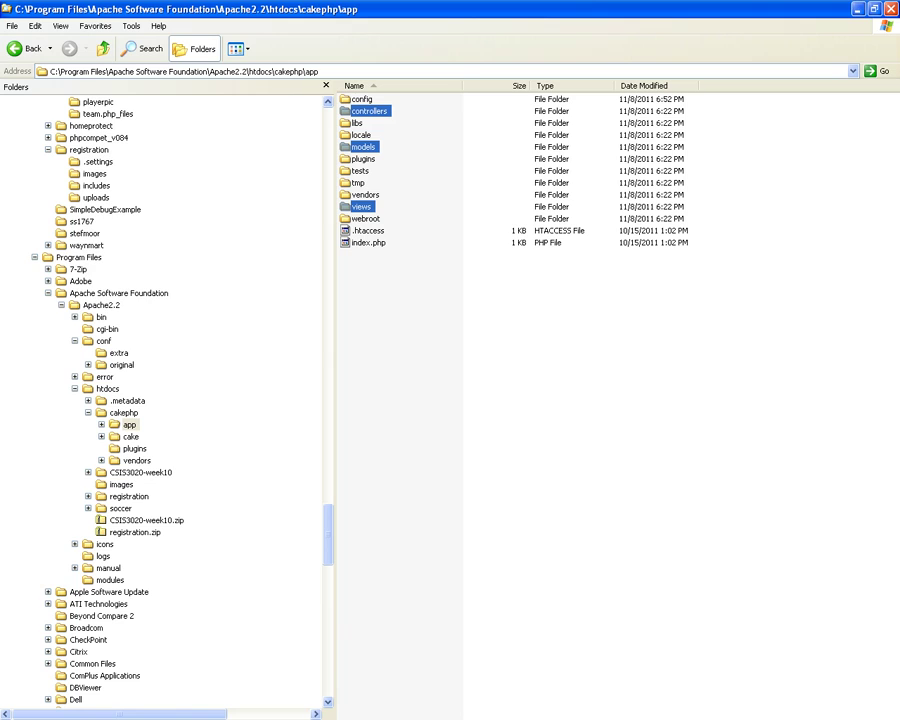
Extract the CakePHP 1.3.13 zip in the Downloaded Files cakephp folder using 7-Zip Extract Here.
scroll(165, 400, up, 15)
scroll(165, 400, up, 20)
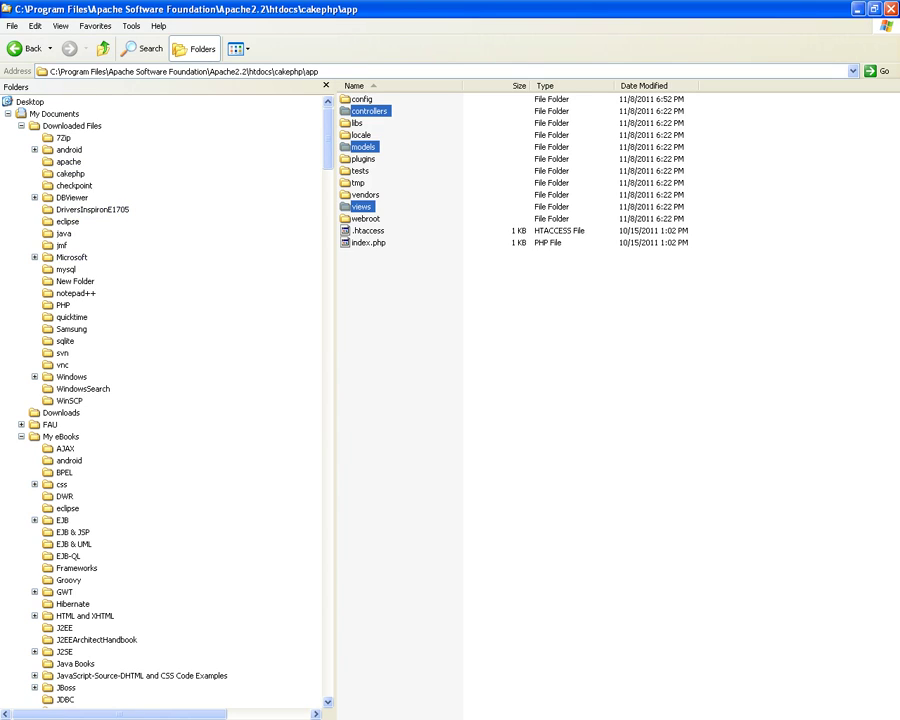
click(62, 305)
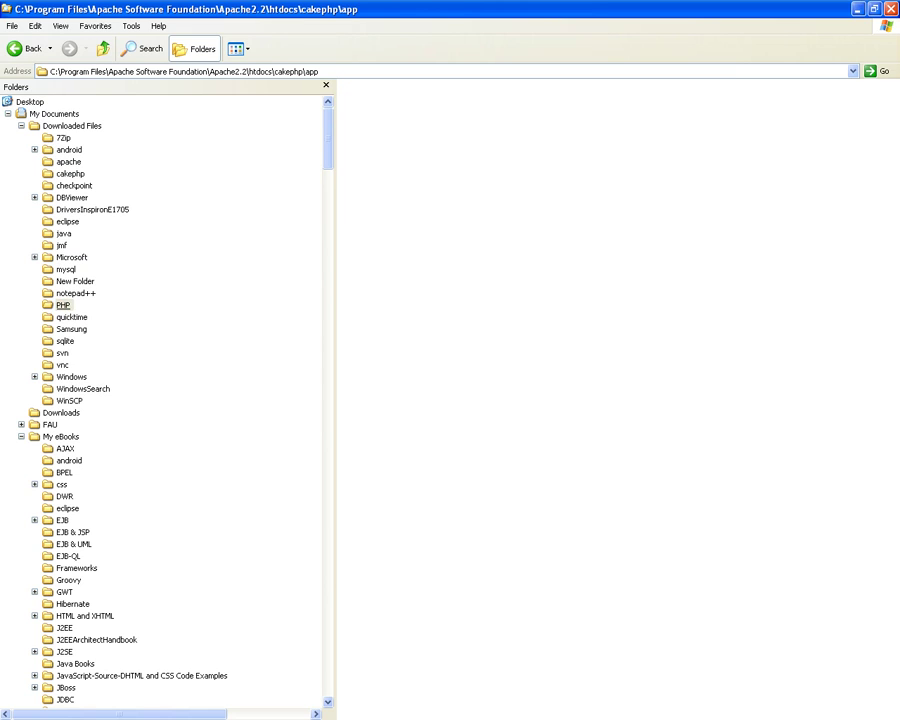
click(70, 173)
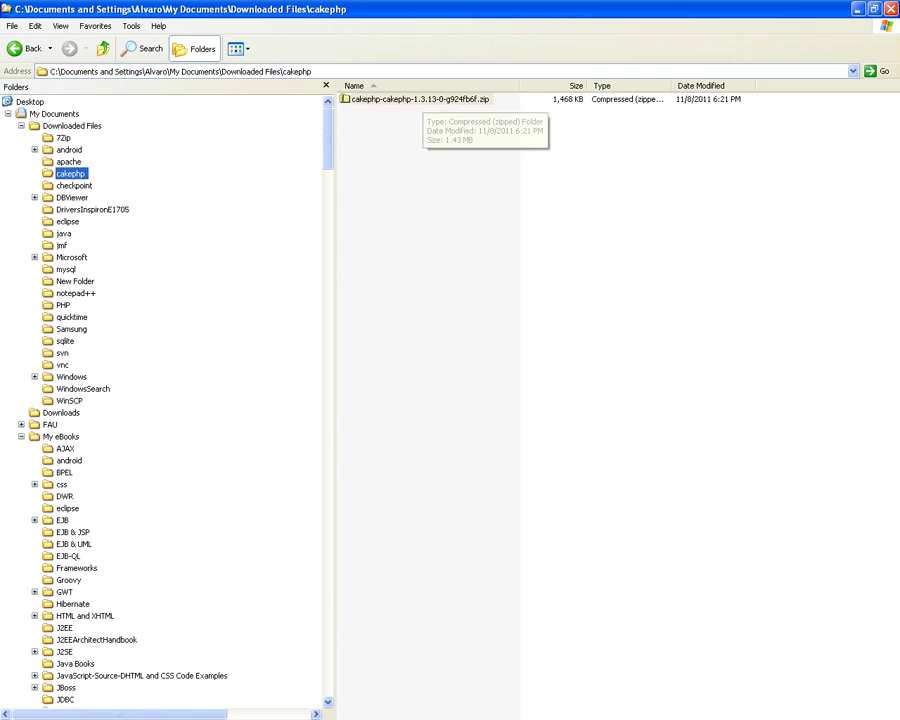
right_click(424, 99)
mouse_move(450, 240)
click(578, 263)
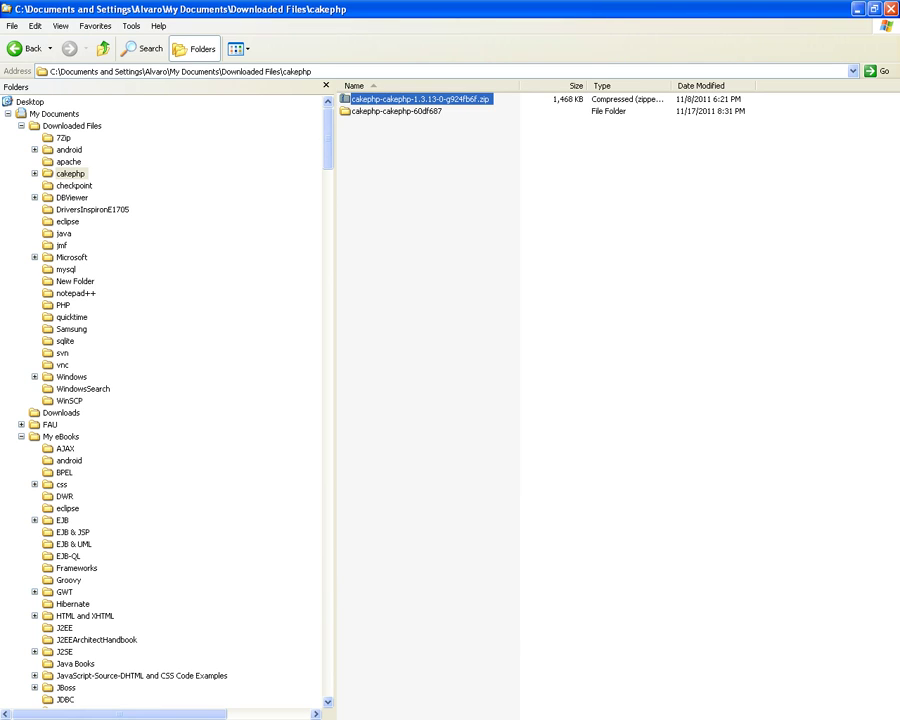
Rename the newly extracted folder to cakephp.
click(397, 111)
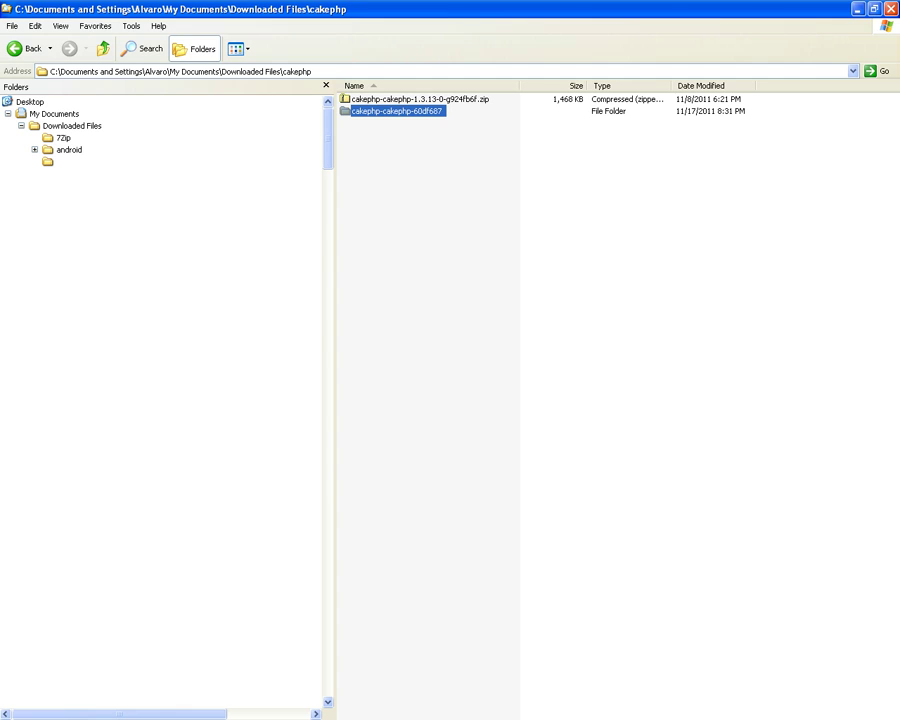
key(F2)
key(End)
key(BackSpace)
key(BackSpace)
key(BackSpace)
key(BackSpace)
key(BackSpace)
key(BackSpace)
key(BackSpace)
key(BackSpace)
key(BackSpace)
key(BackSpace)
key(BackSpace)
key(BackSpace)
key(BackSpace)
key(BackSpace)
key(BackSpace)
key(BackSpace)
key(Return)
Cut the newly extracted cakephp folder.
right_click(373, 112)
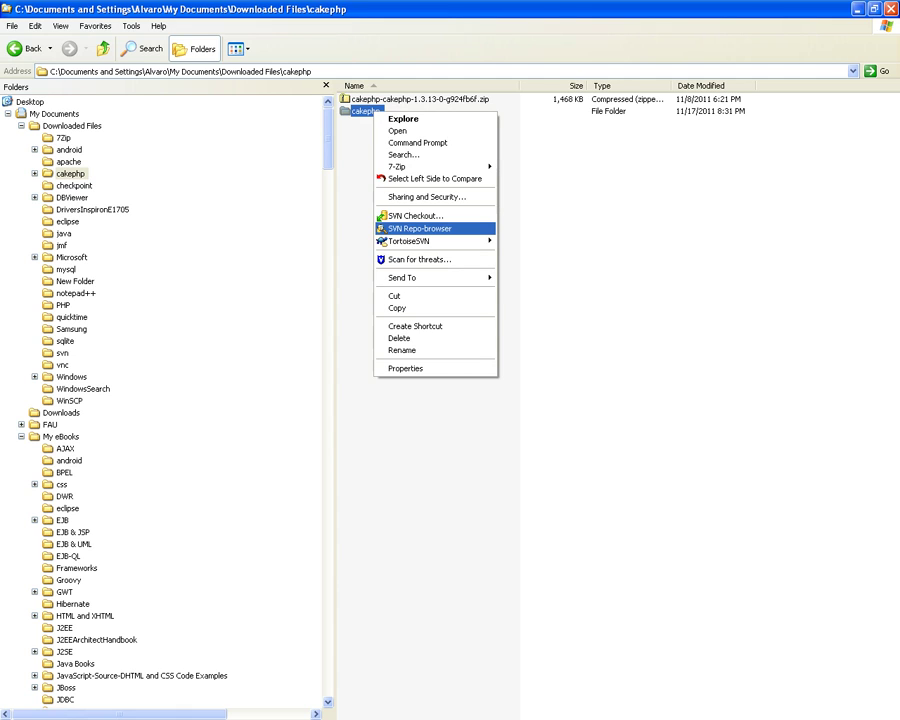
click(400, 296)
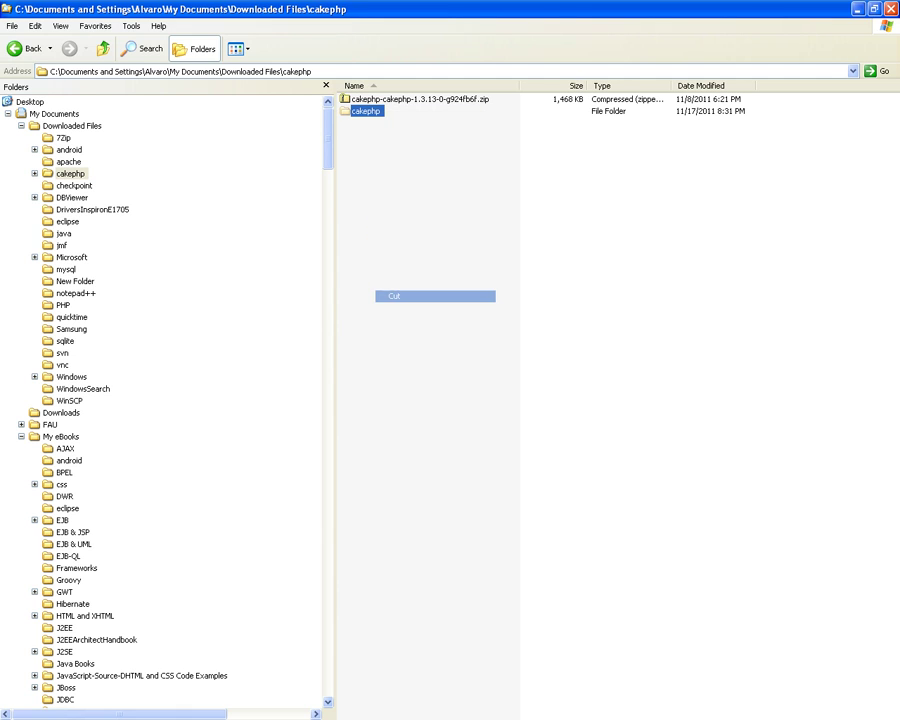
scroll(160, 400, down, 1)
scroll(160, 400, down, 15)
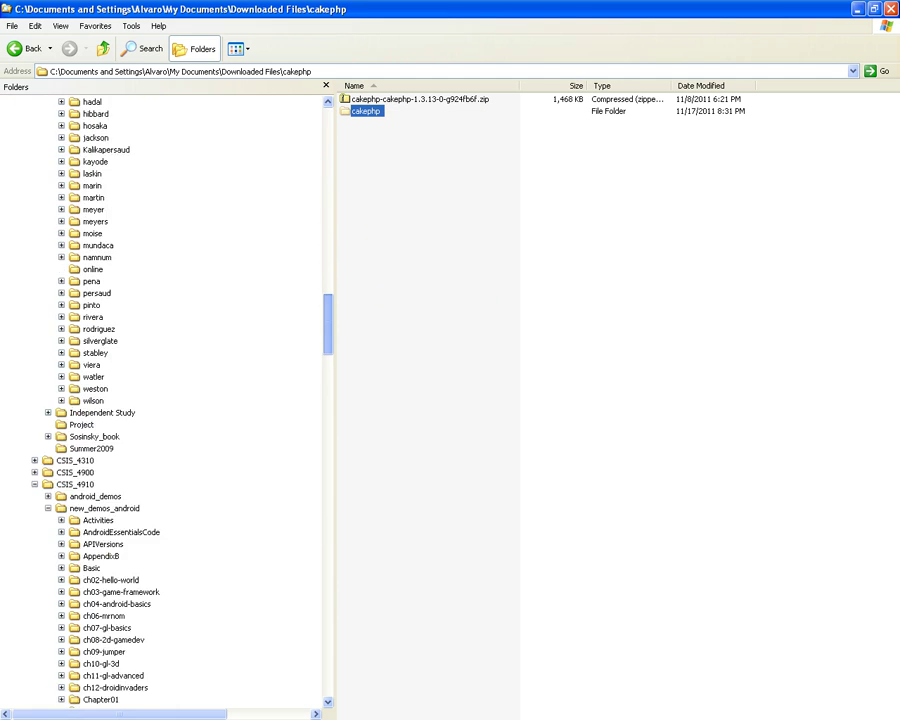
scroll(160, 400, down, 20)
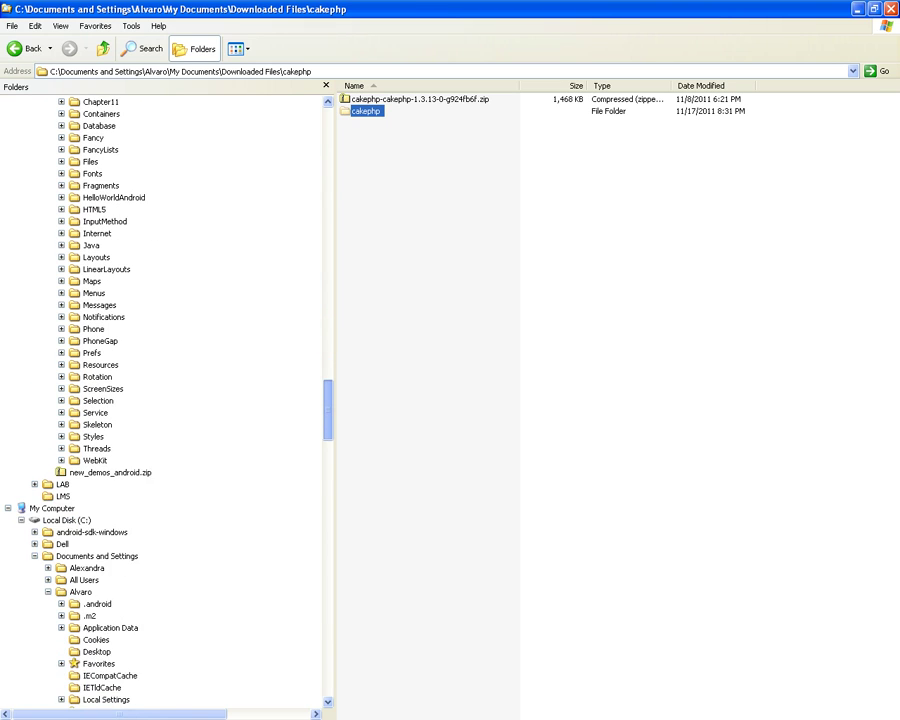
scroll(160, 400, down, 10)
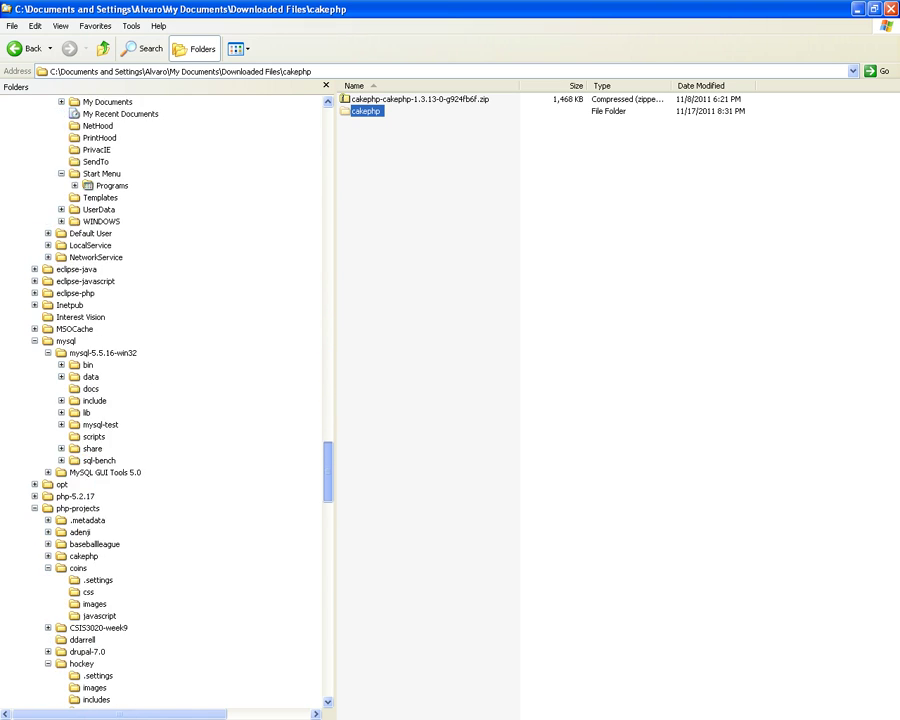
scroll(160, 400, down, 14)
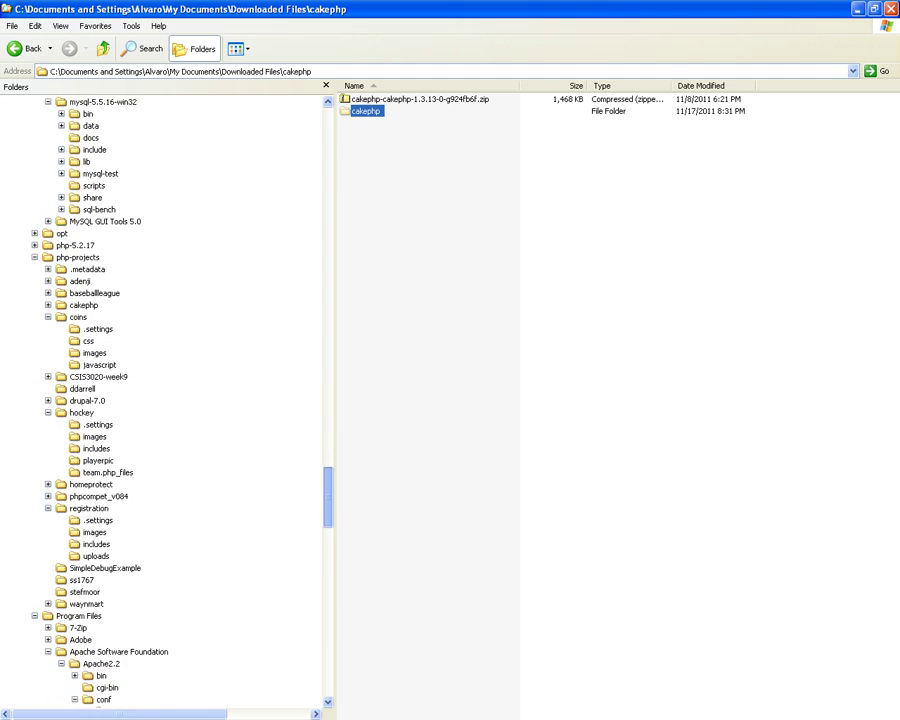
scroll(160, 400, up, 13)
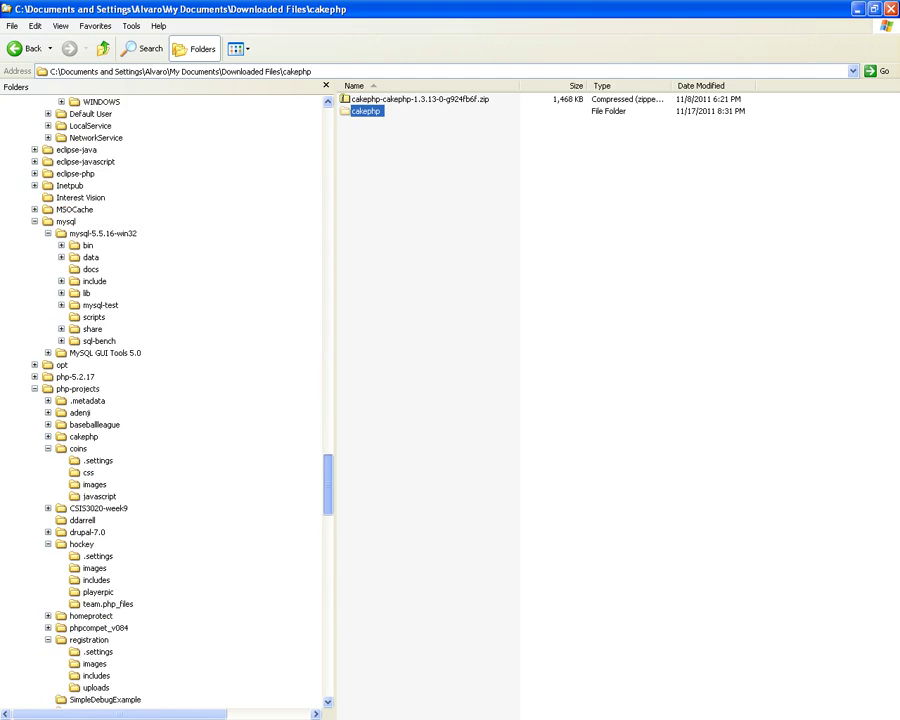
Delete the old cakephp folder in C:\php-projects and paste the new one there.
click(78, 400)
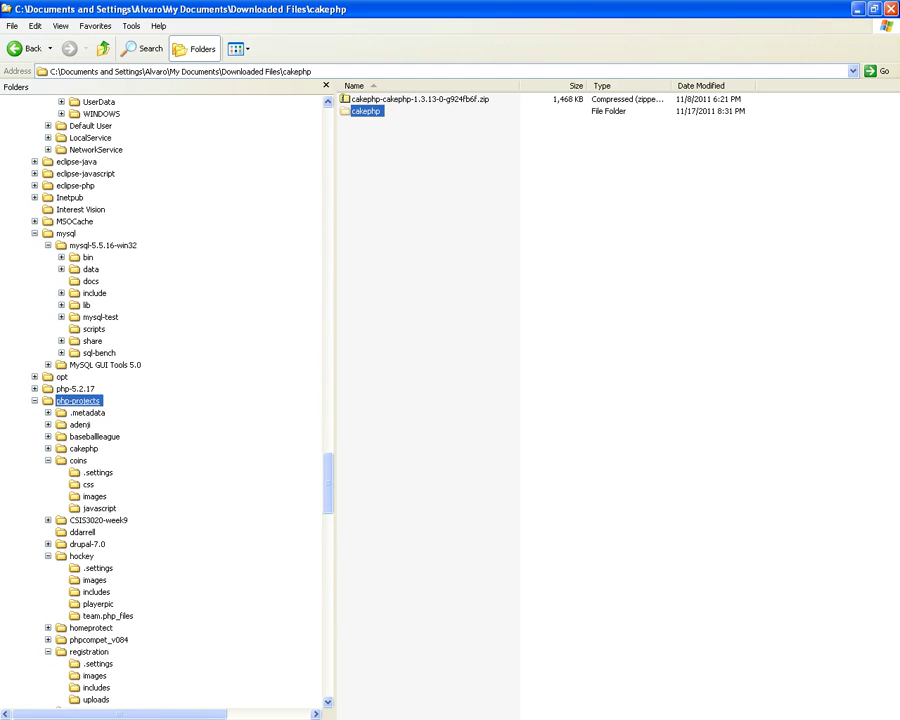
click(366, 481)
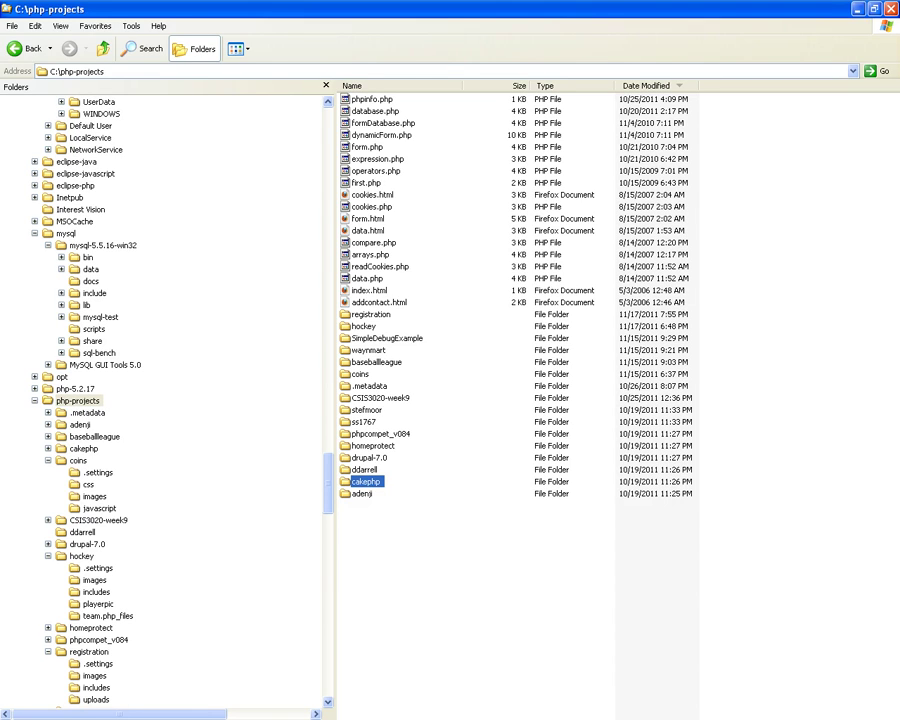
key(Delete)
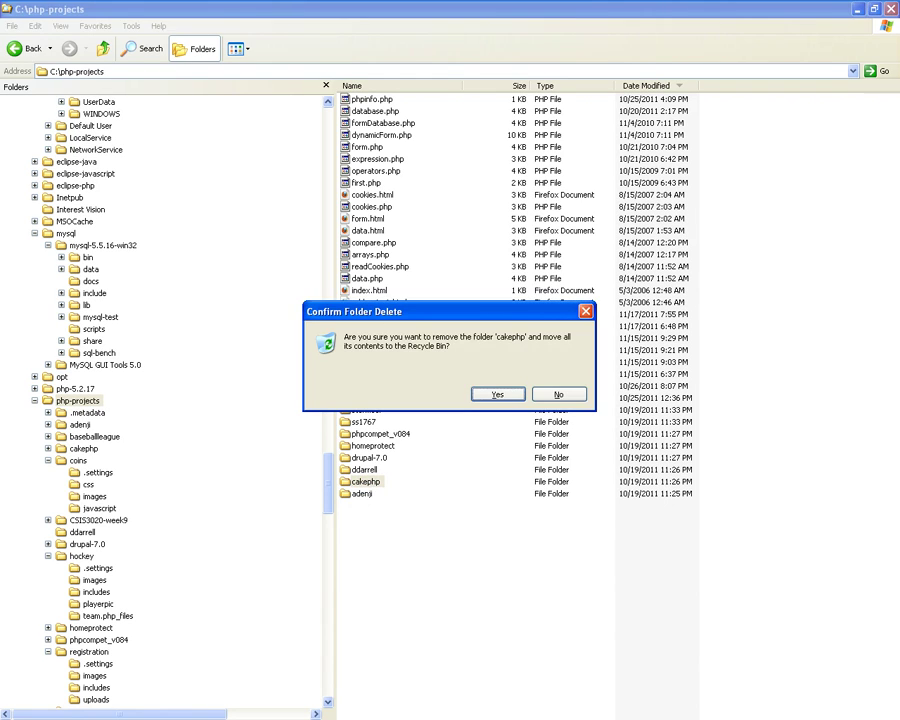
key(Return)
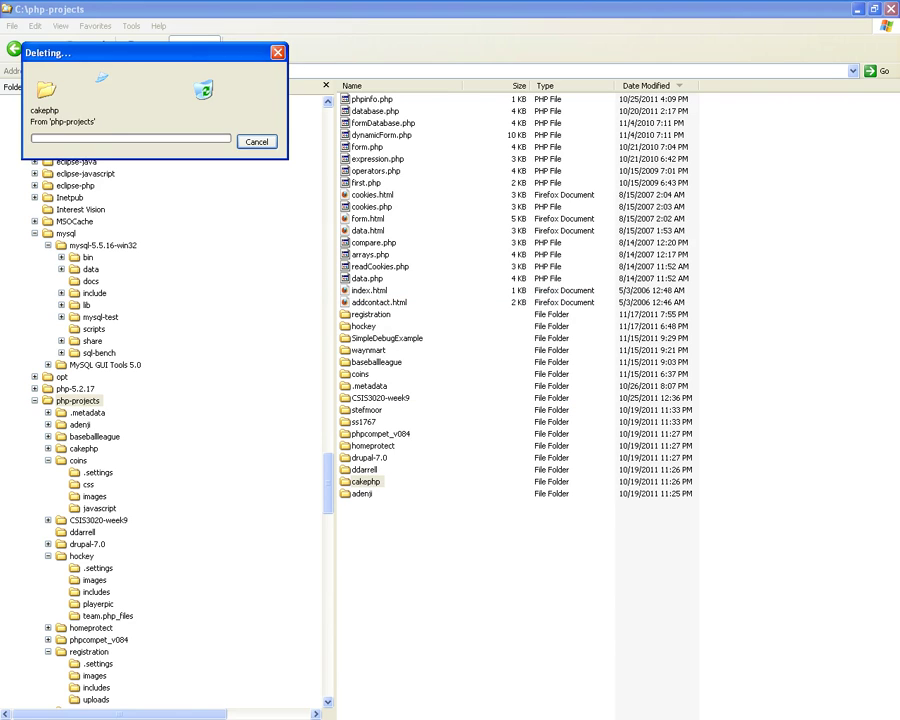
right_click(420, 347)
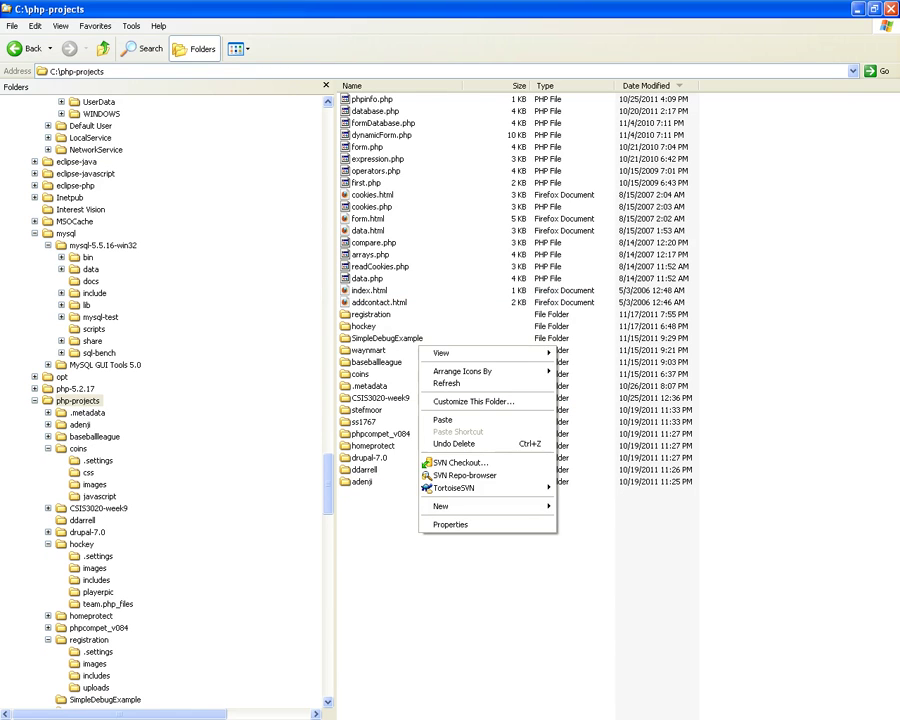
click(442, 419)
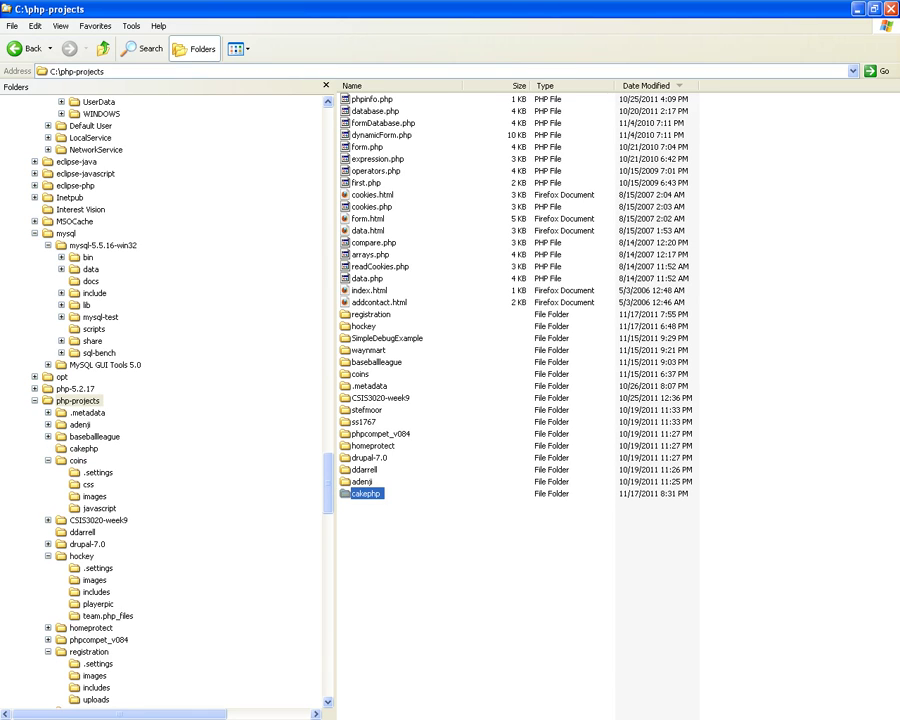
Reload localhost:8080/cakephp/ in Firefox to show the fresh CakePHP 1.3.13 home page.
key(alt+Tab)
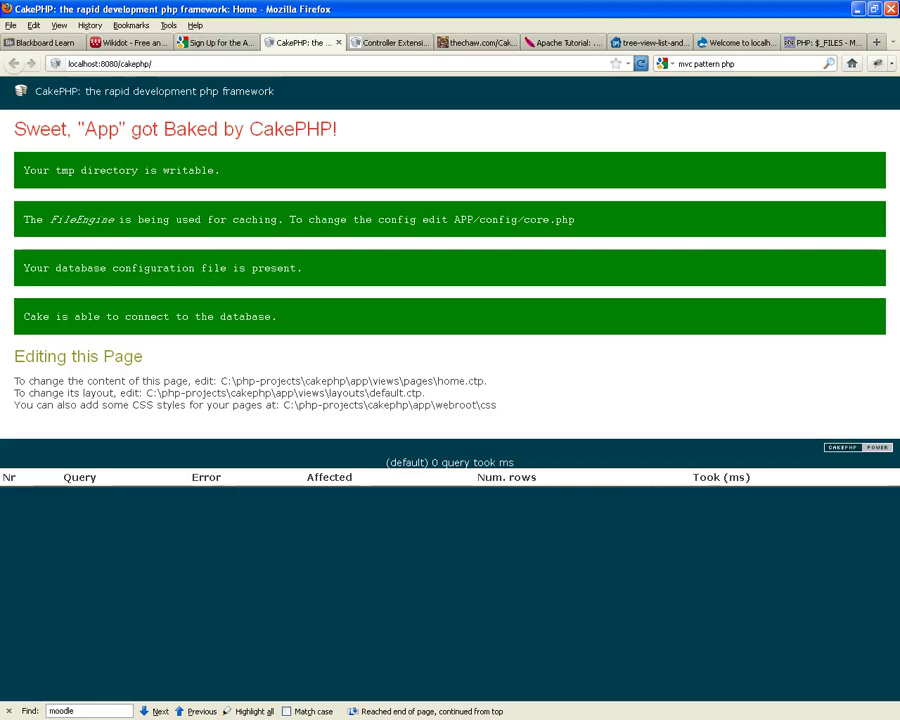
key(F5)
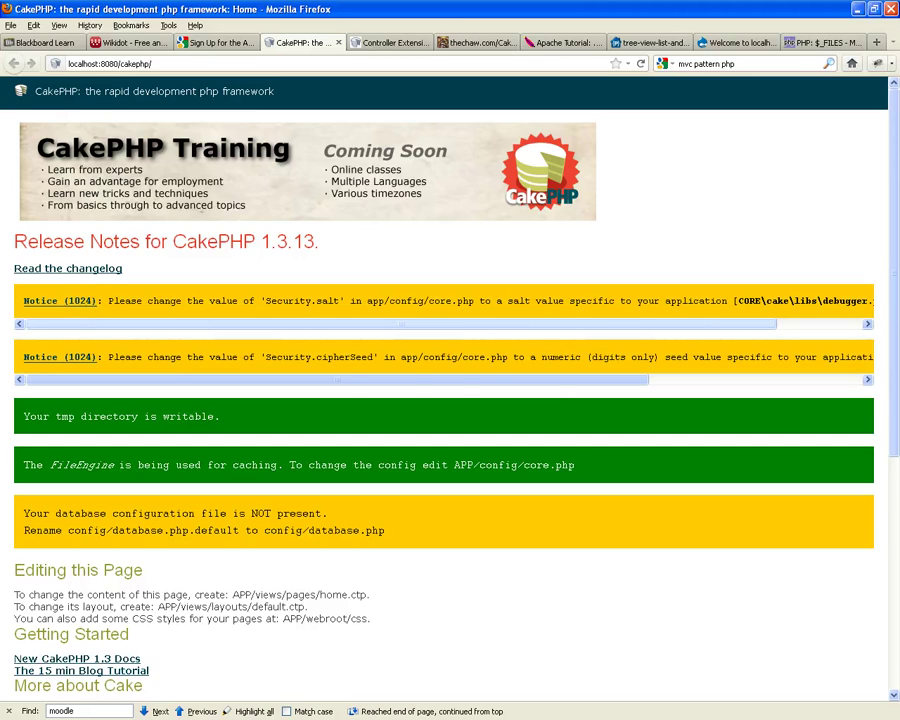
key(alt+Tab)
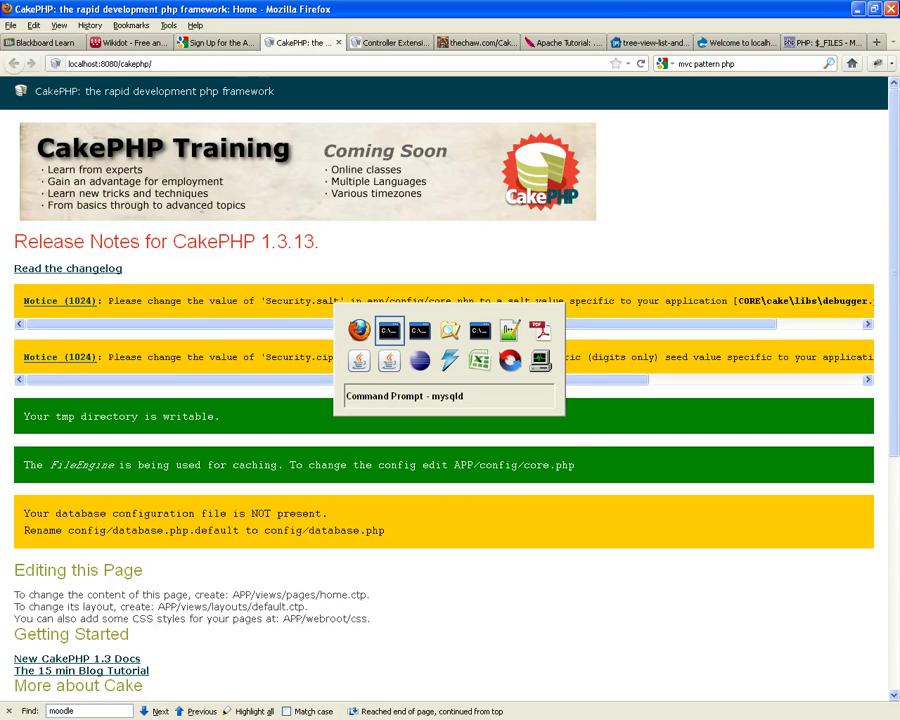
key(Escape)
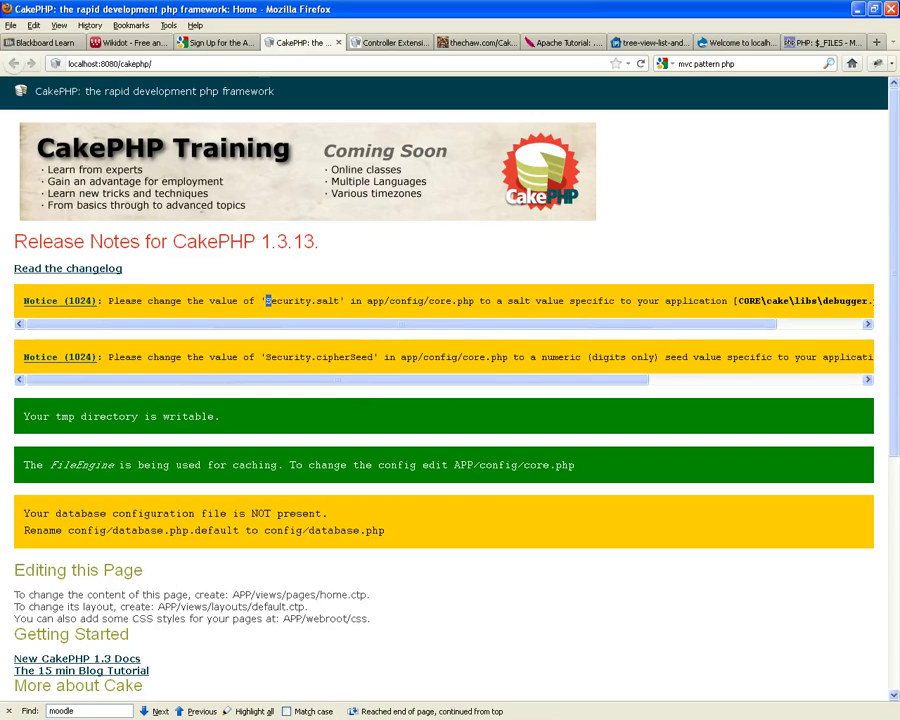
Select 'core.php' in the Security.salt notice on the page.
drag(265, 300, 338, 300)
click(338, 300)
drag(429, 300, 474, 300)
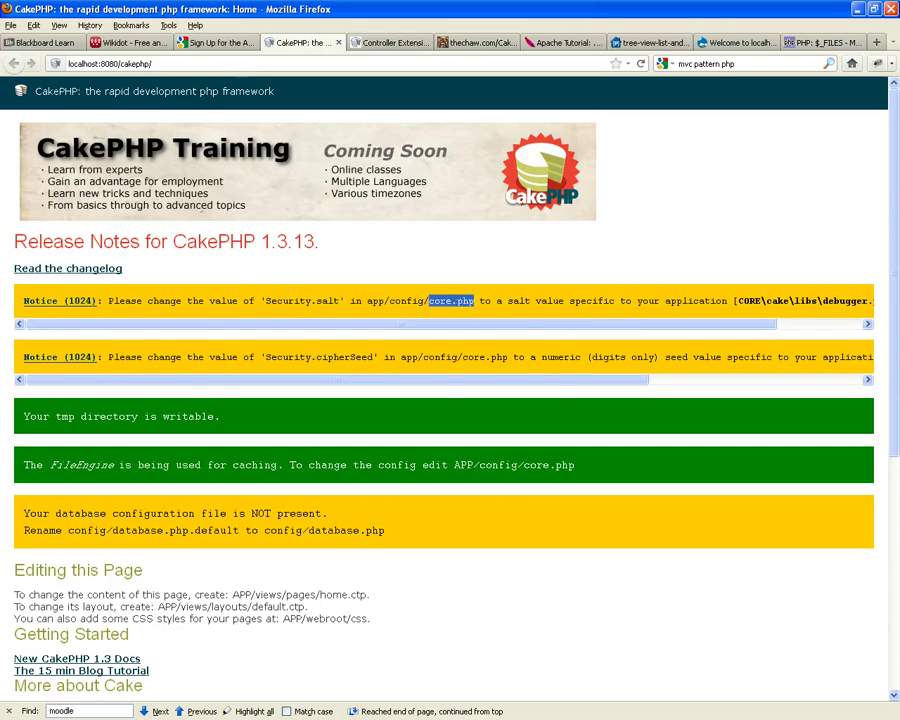
key(ctrl+space)
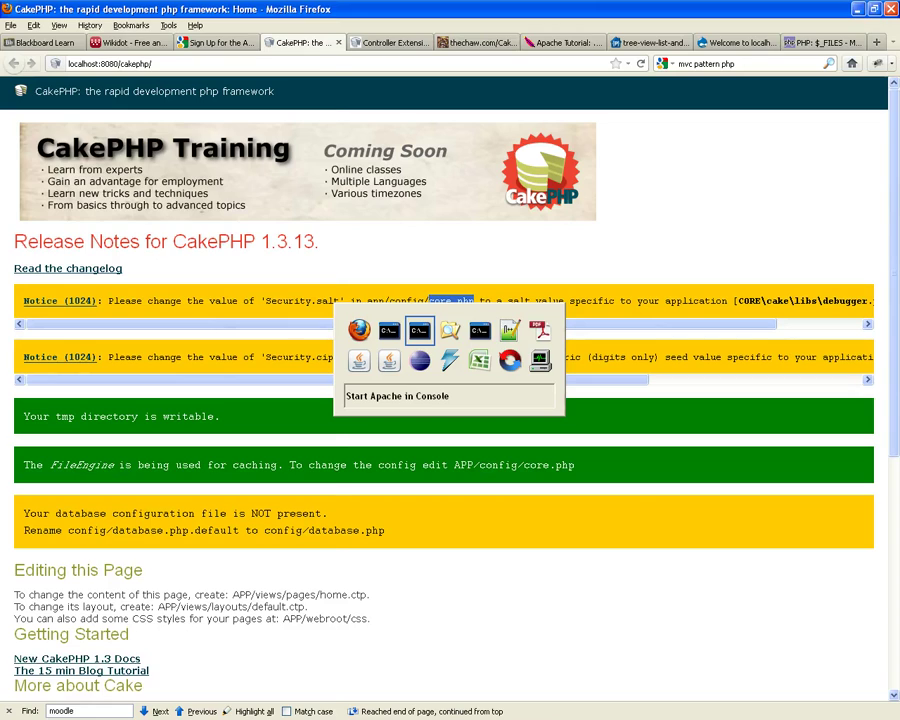
Open cakephp\app\config\core.php from C:\php-projects in Notepad++.
key(alt+Tab)
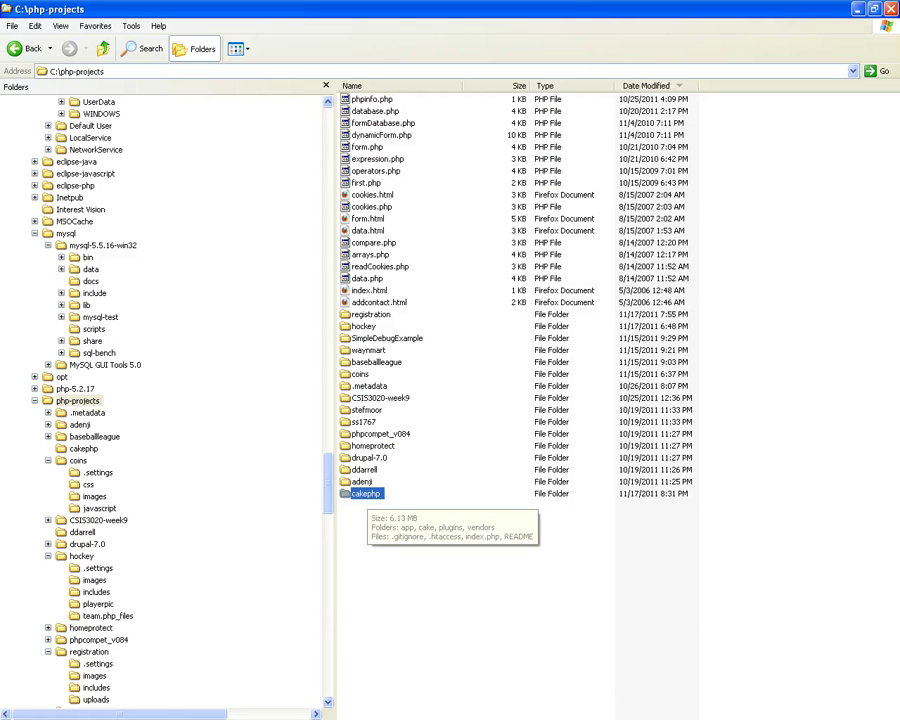
key(Return)
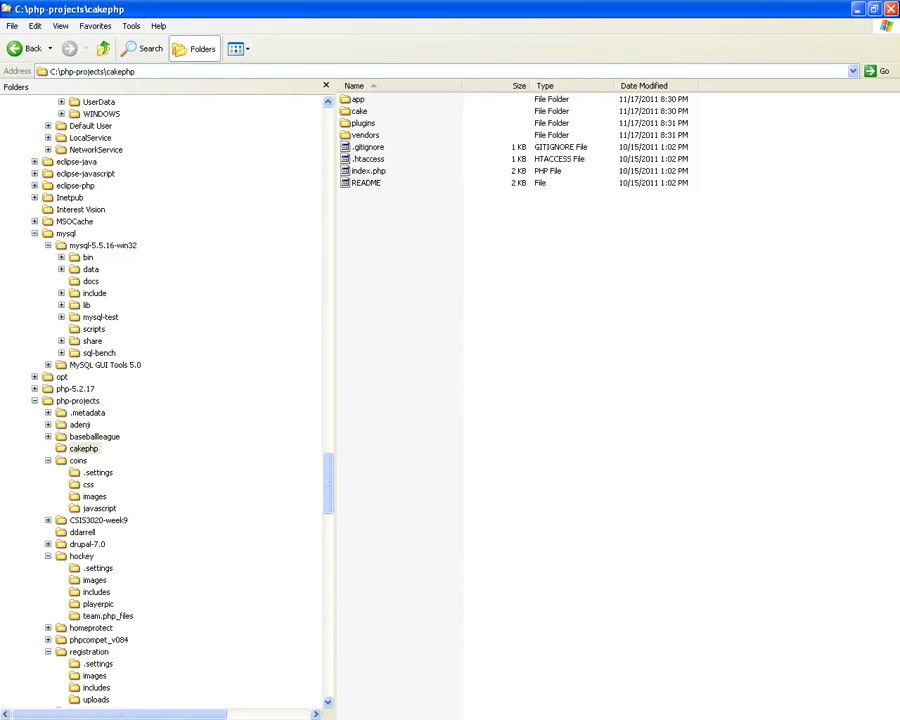
key(Down)
key(Return)
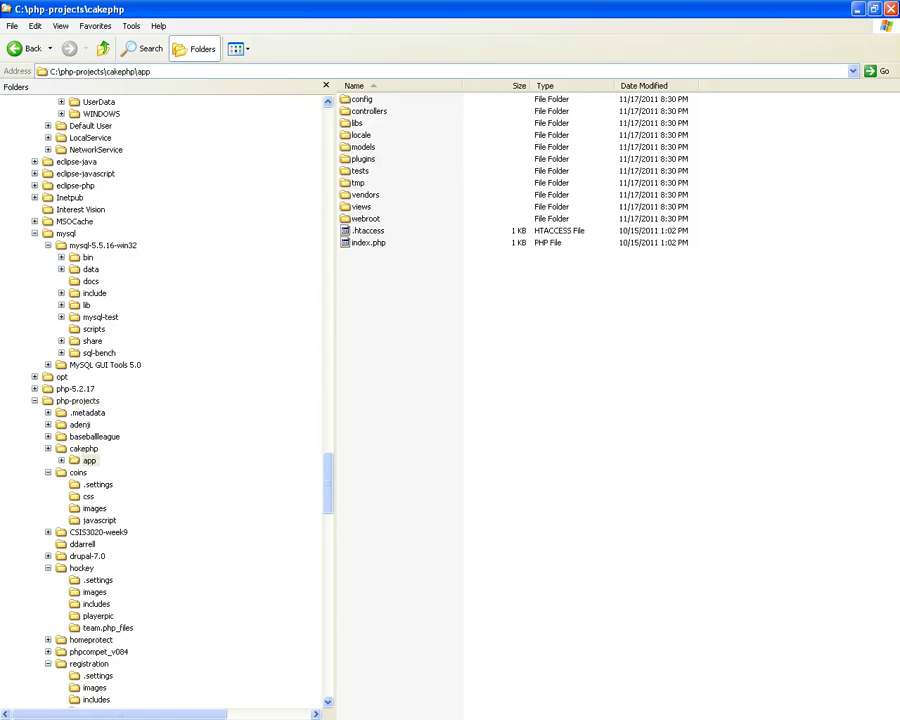
key(Down)
key(Return)
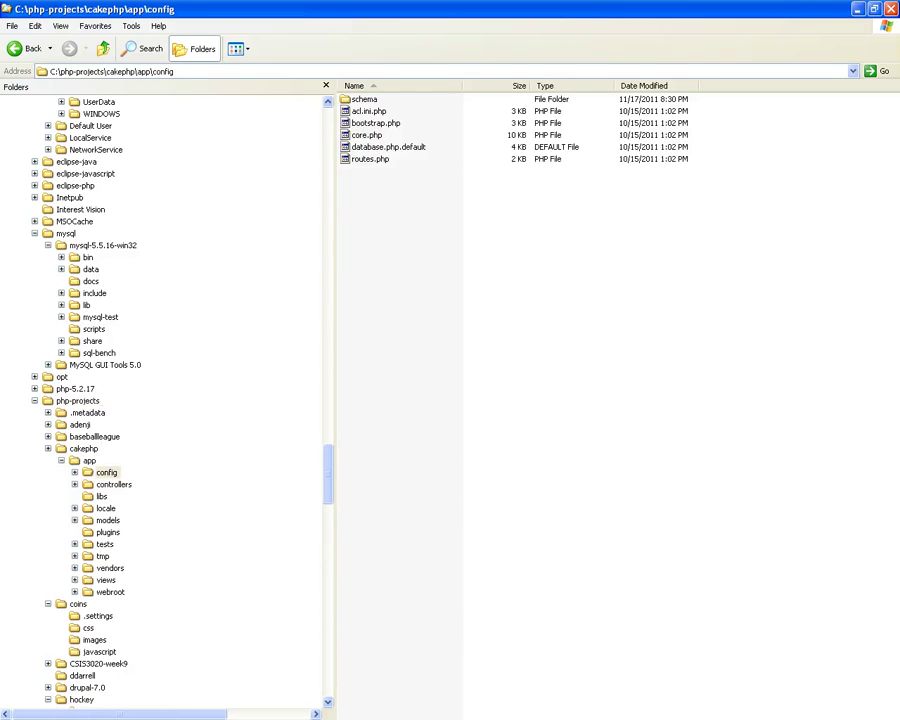
click(366, 134)
key(shift+F10)
key(Down)
key(Down)
key(Down)
key(Return)
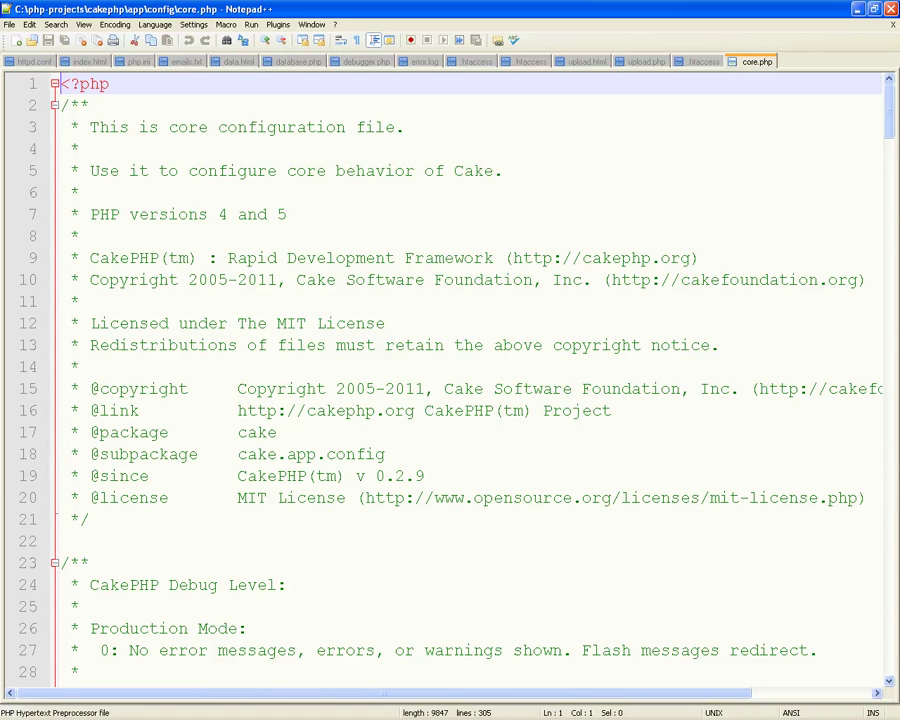
Search core.php for 'salt' to reach the Security.salt setting on line 204.
key(ctrl+f)
text(sal)
key(Return)
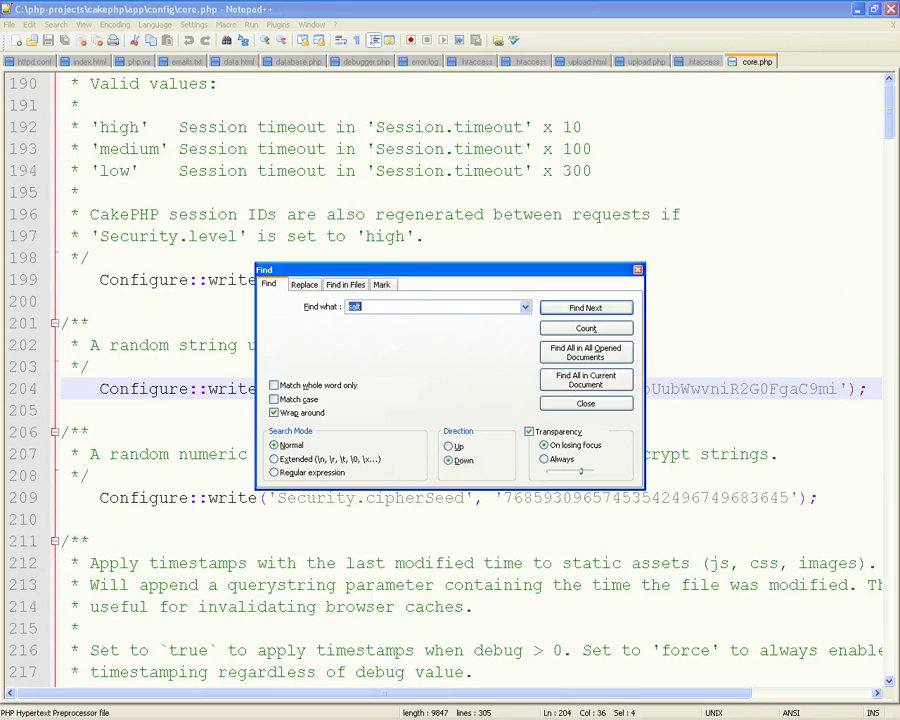
text(t)
key(Return)
key(Escape)
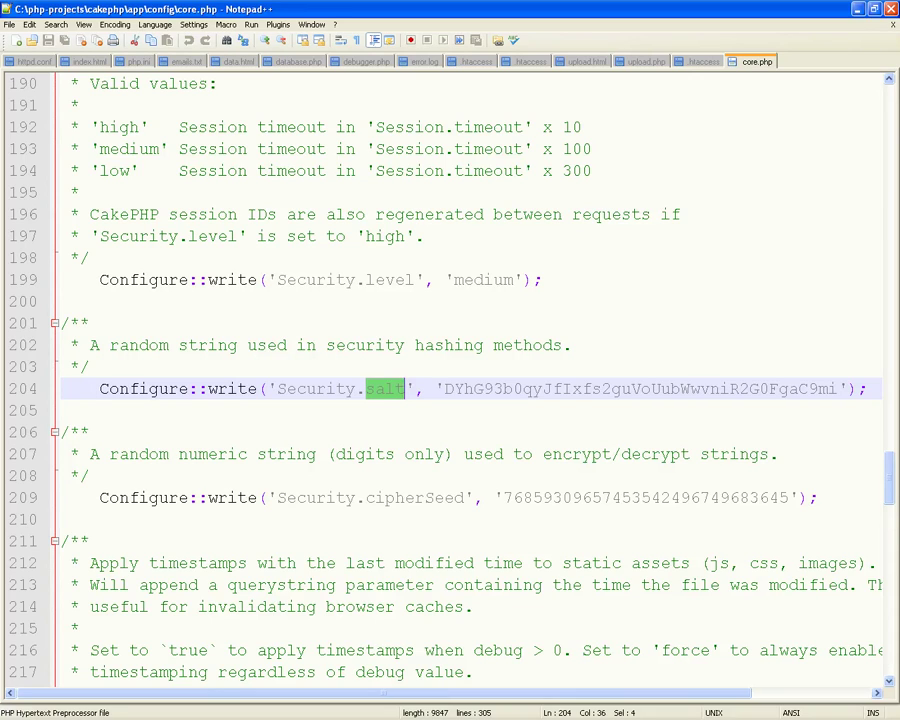
click(563, 389)
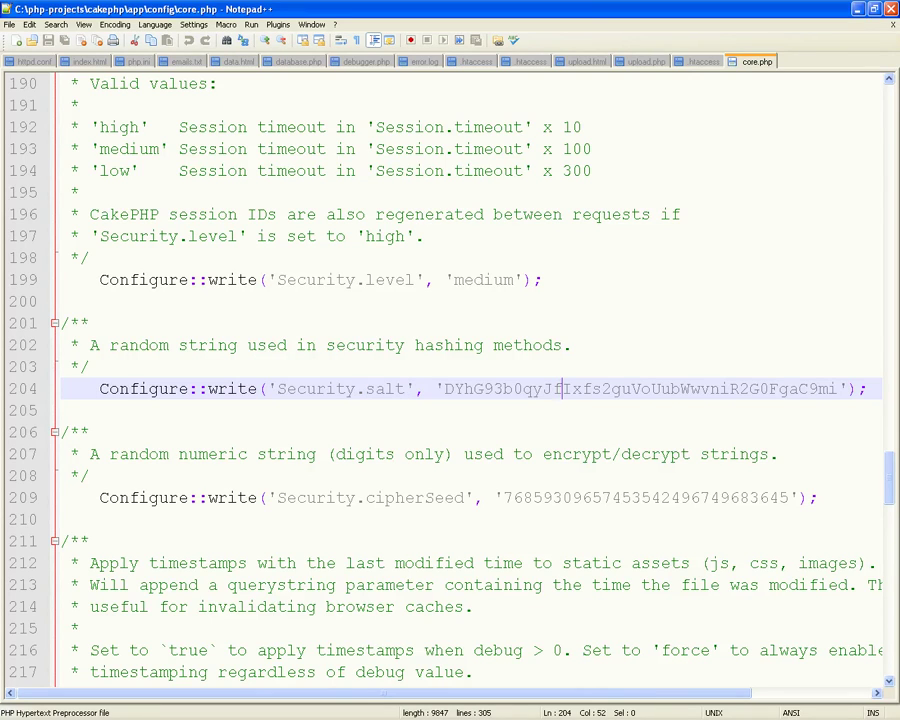
key(BackSpace)
text(1)
key(Right)
key(Right)
key(Right)
key(Right)
key(Right)
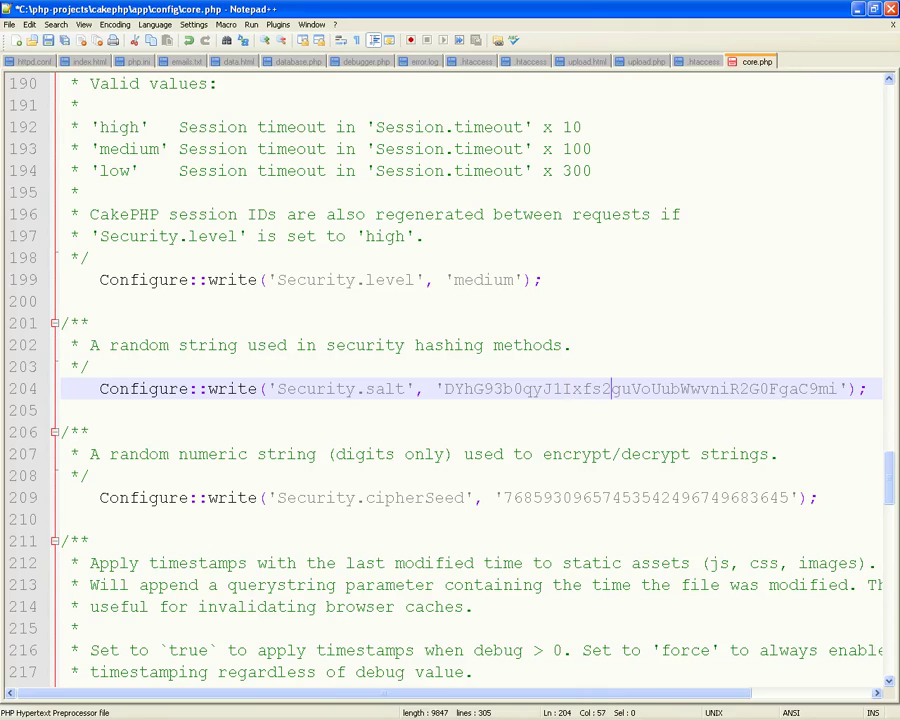
key(Delete)
text(j)
key(Right)
key(Right)
key(Right)
key(Right)
key(Right)
key(Right)
key(Delete)
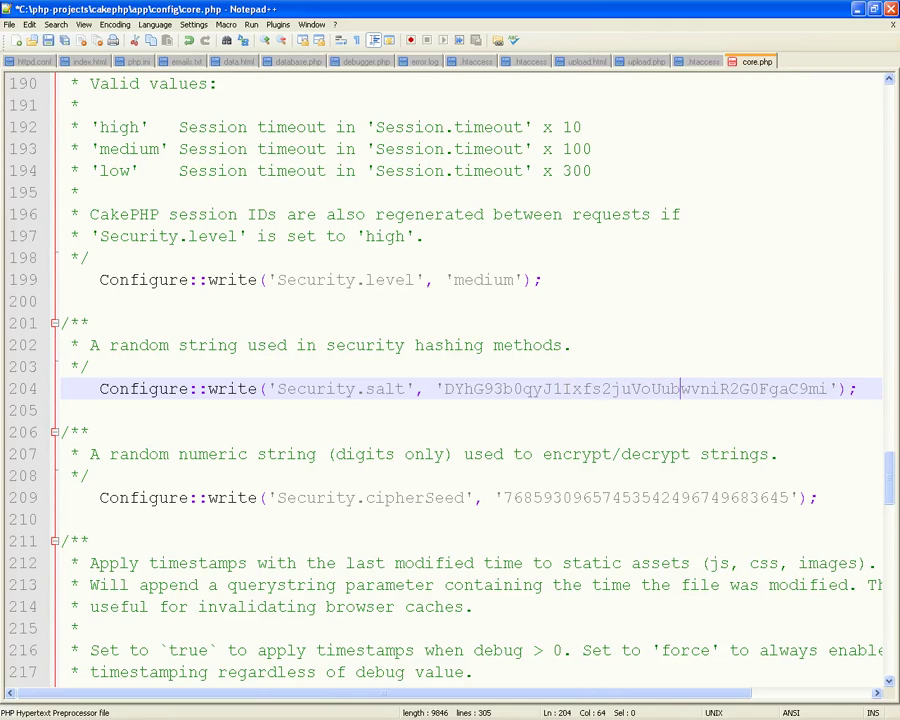
text(8)
key(Right)
key(Right)
key(Right)
key(Right)
key(Right)
key(Right)
key(Right)
key(Right)
key(Right)
key(Right)
key(Delete)
key(Right)
text(b)
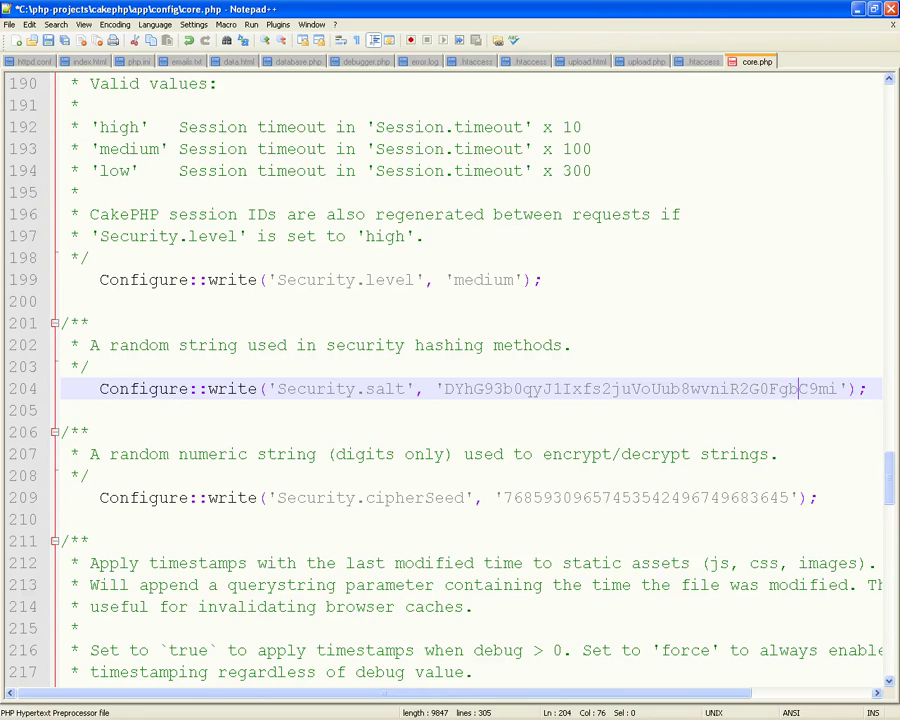
Save core.php, check the Firefox welcome page, and return to the cipherSeed digits.
key(ctrl+s)
key(alt+Tab)
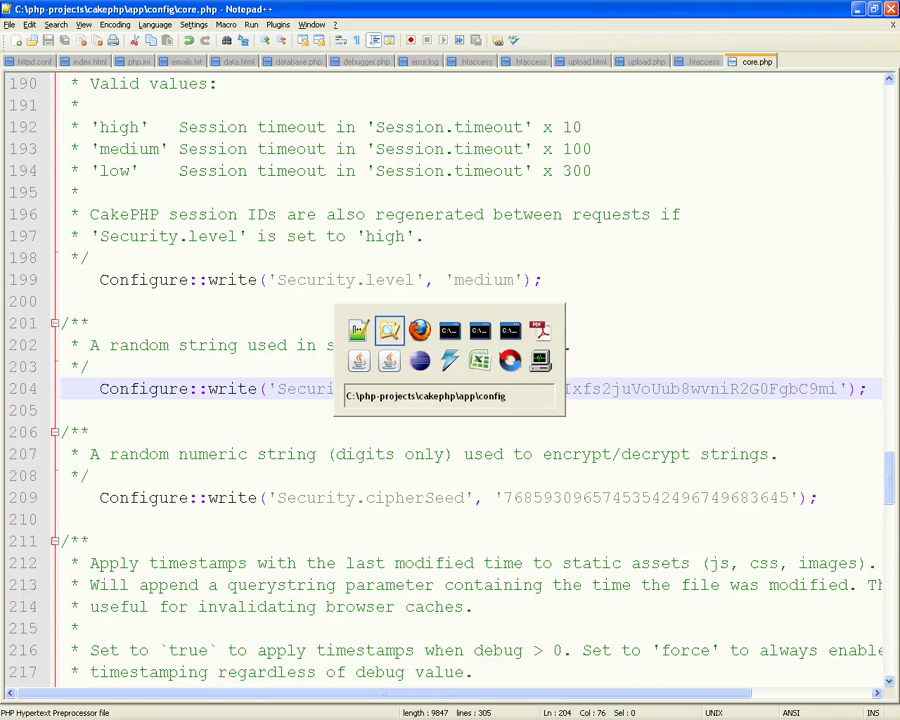
key(alt+Tab)
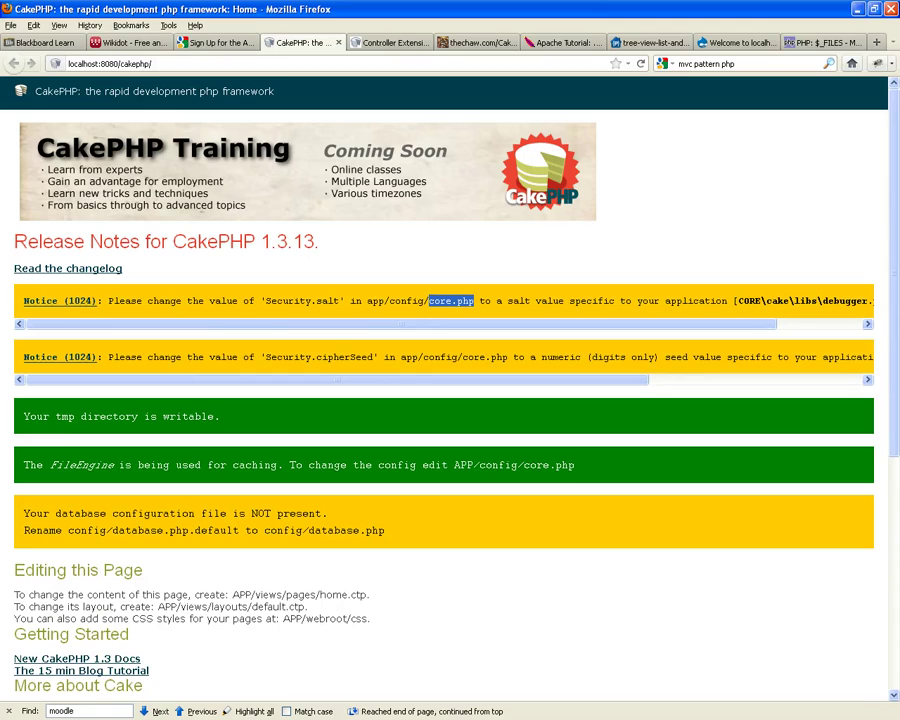
key(alt+Tab)
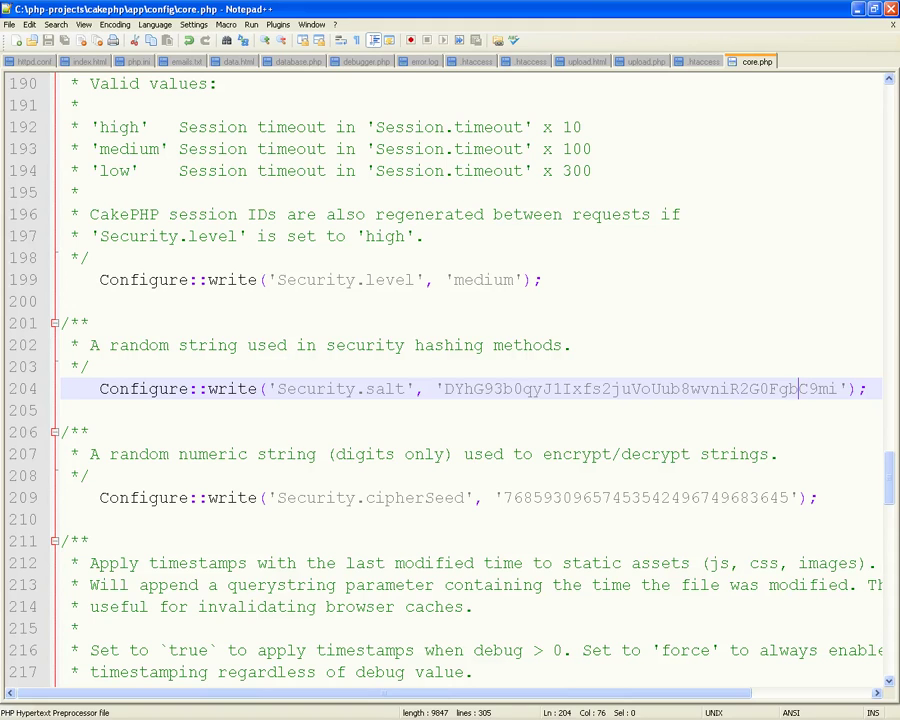
click(890, 8)
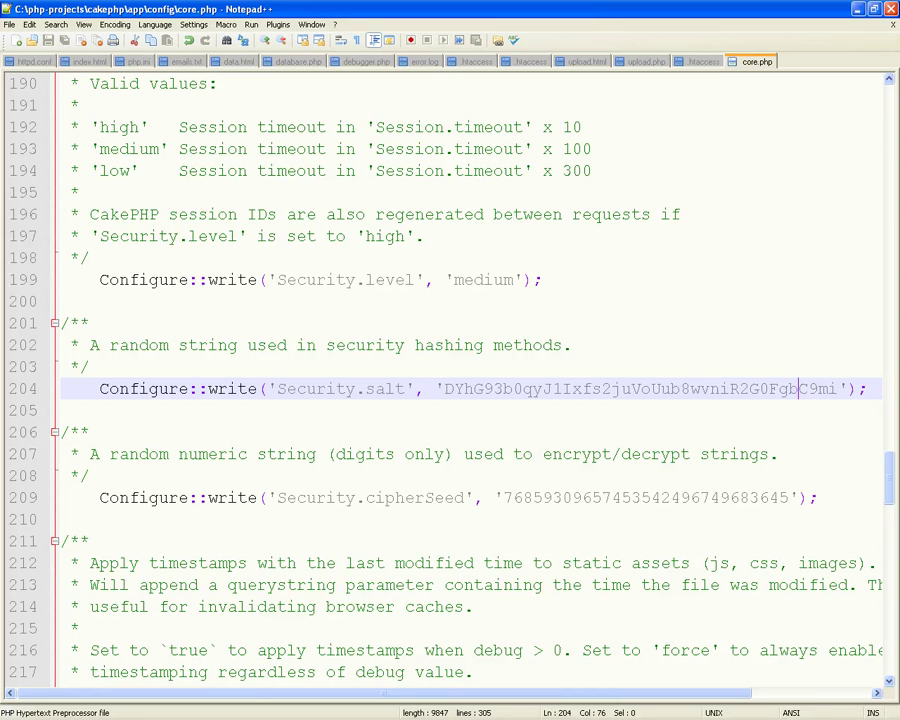
click(592, 497)
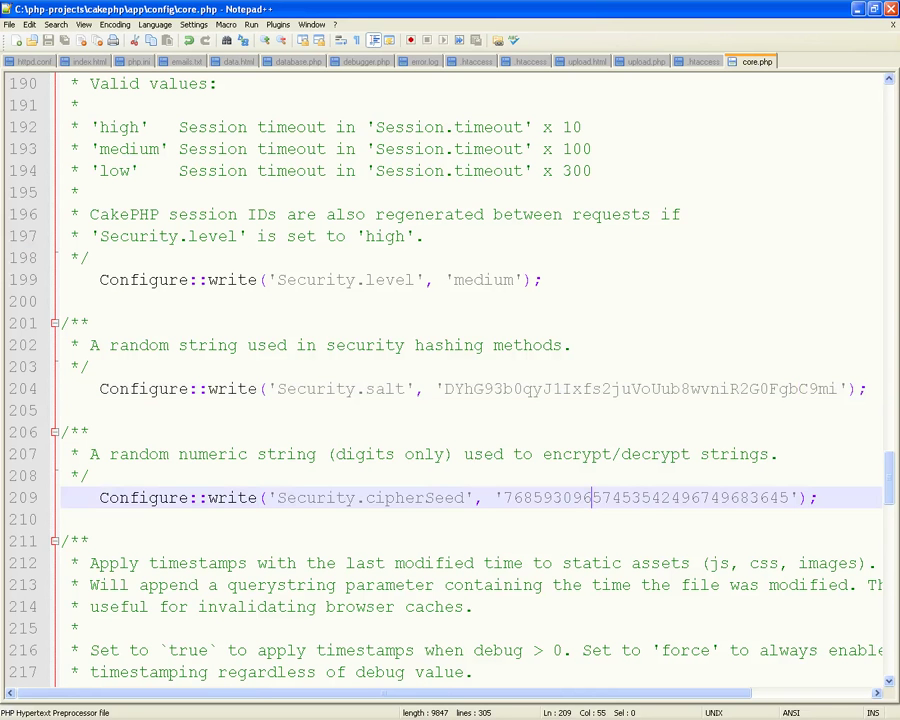
Replace the first few Security.cipherSeed digits with 2, 4 and 0.
key(BackSpace)
text(2)
key(Left)
key(Left)
key(Left)
key(Left)
key(Left)
key(BackSpace)
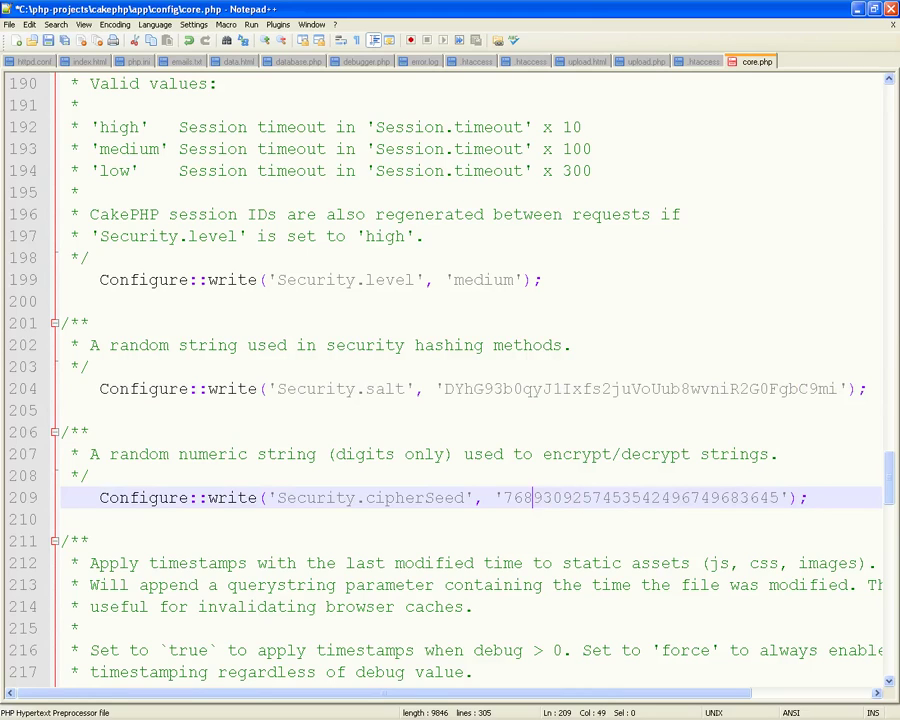
text(4)
key(Right)
key(Right)
key(Right)
key(Right)
key(Right)
key(Right)
key(Right)
key(Right)
key(Right)
key(Right)
key(Right)
key(Delete)
text(0)
Change the later cipherSeed digits to 1 and 7, then go back to Firefox.
key(Right)
key(Right)
key(Right)
key(Right)
key(Right)
key(Right)
key(Right)
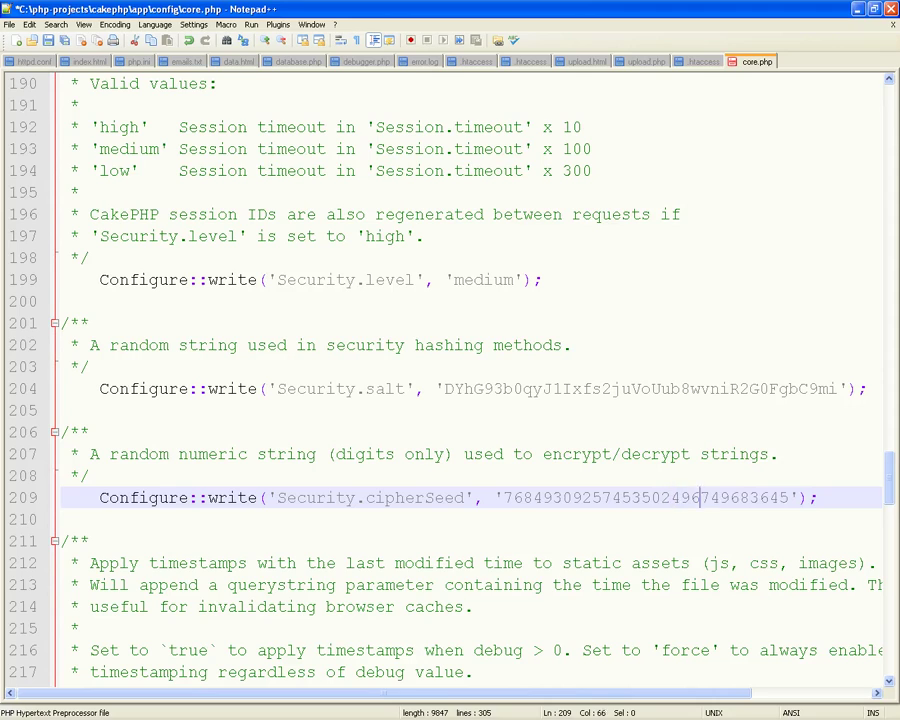
key(BackSpace)
text(1)
key(Right)
key(Right)
key(Right)
key(Right)
key(Right)
key(Delete)
text(7)
key(alt+Tab)
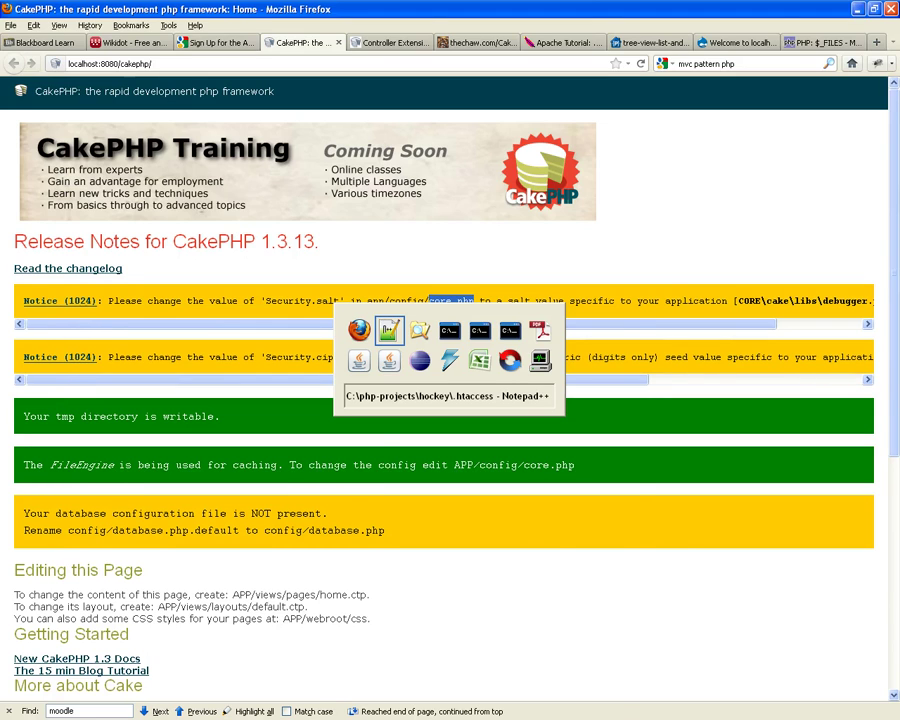
Navigate Windows Explorer back up to the C:\php-projects\cakephp project folder.
key(alt+Tab)
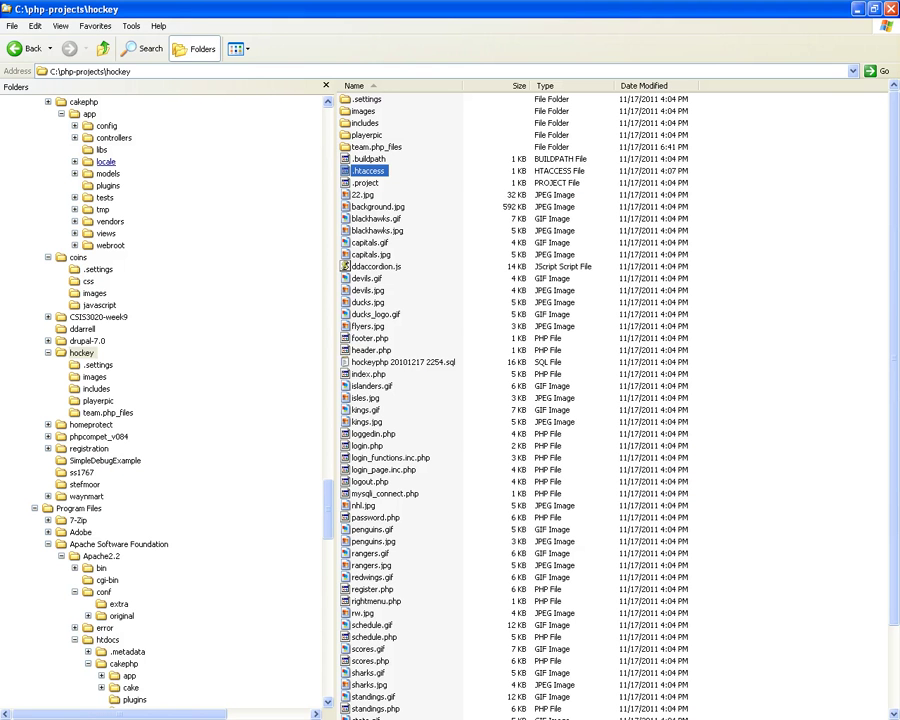
click(20, 48)
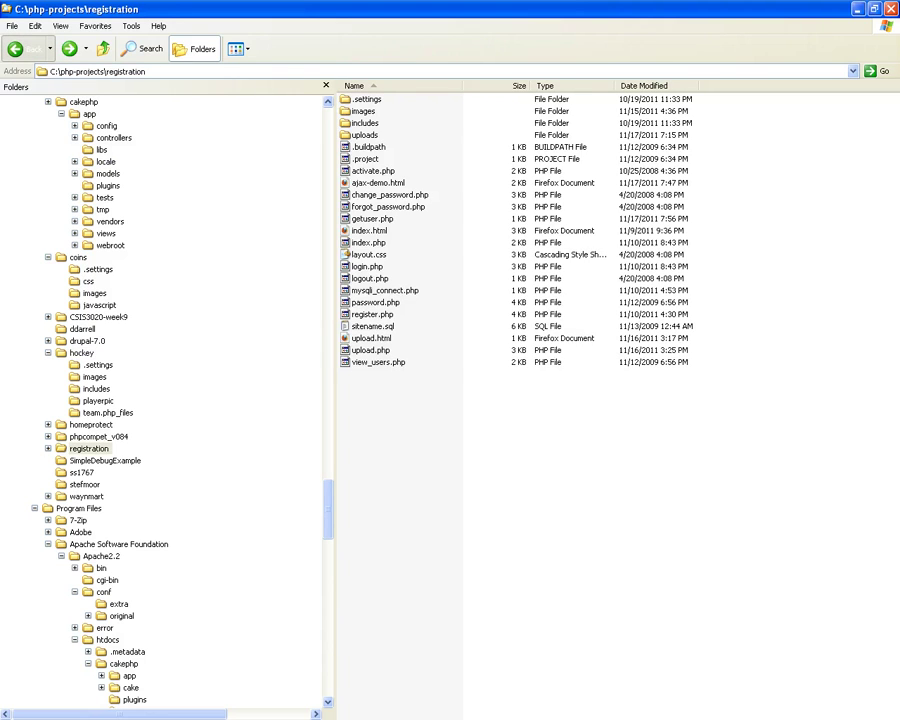
click(20, 48)
click(20, 48)
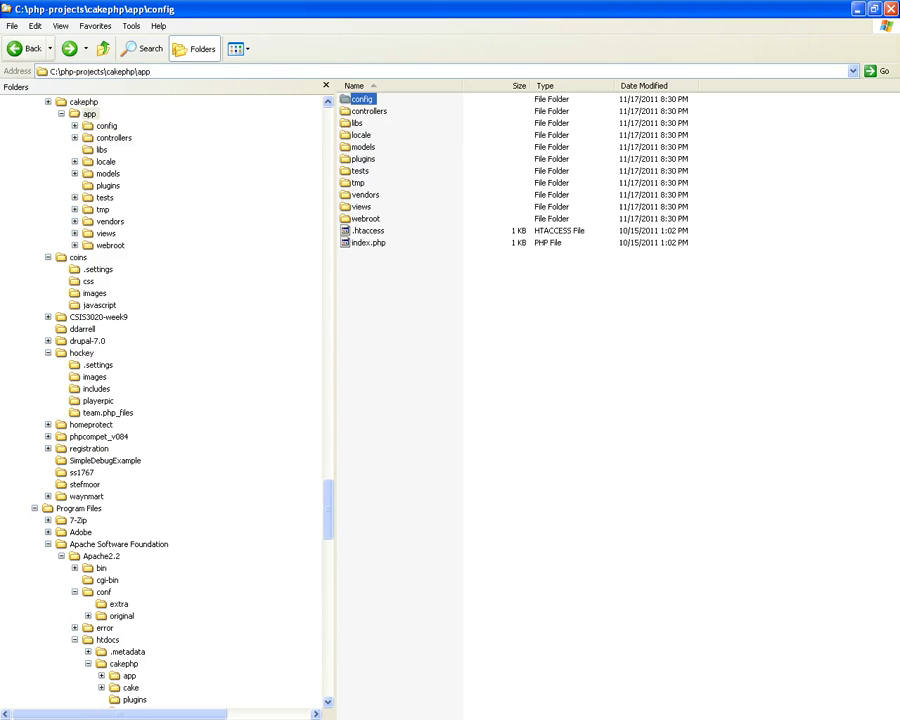
key(BackSpace)
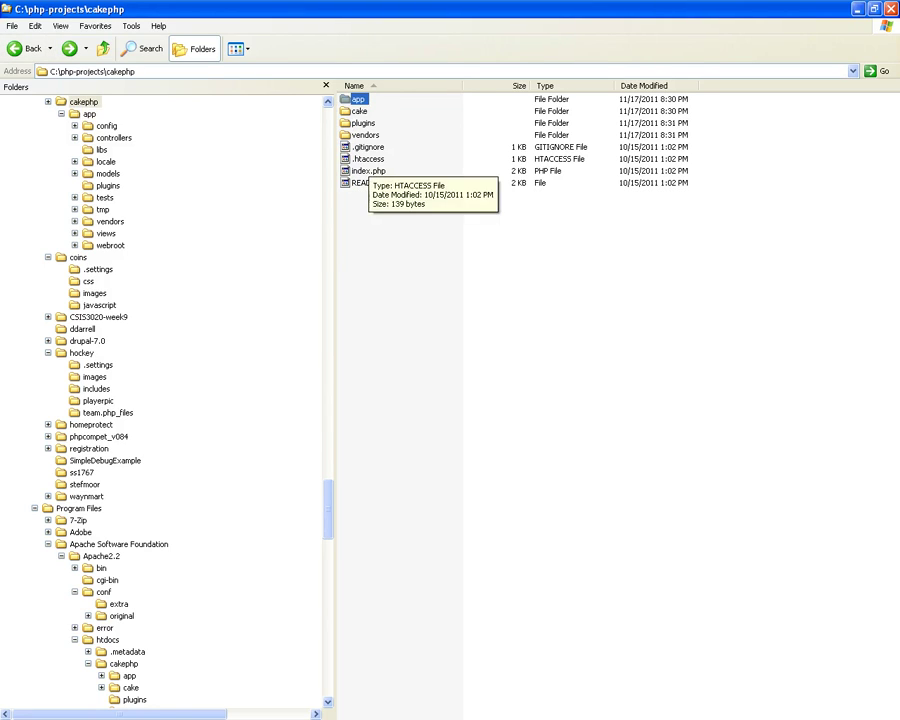
Open the cakephp .htaccess file with Edit with Notepad++.
click(368, 159)
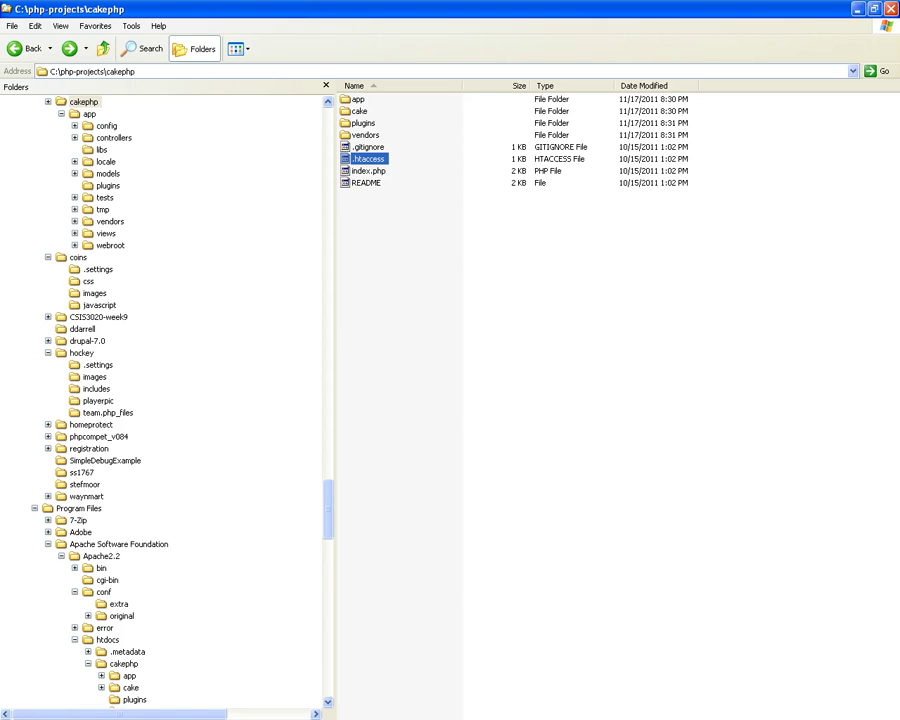
right_click(369, 159)
click(431, 204)
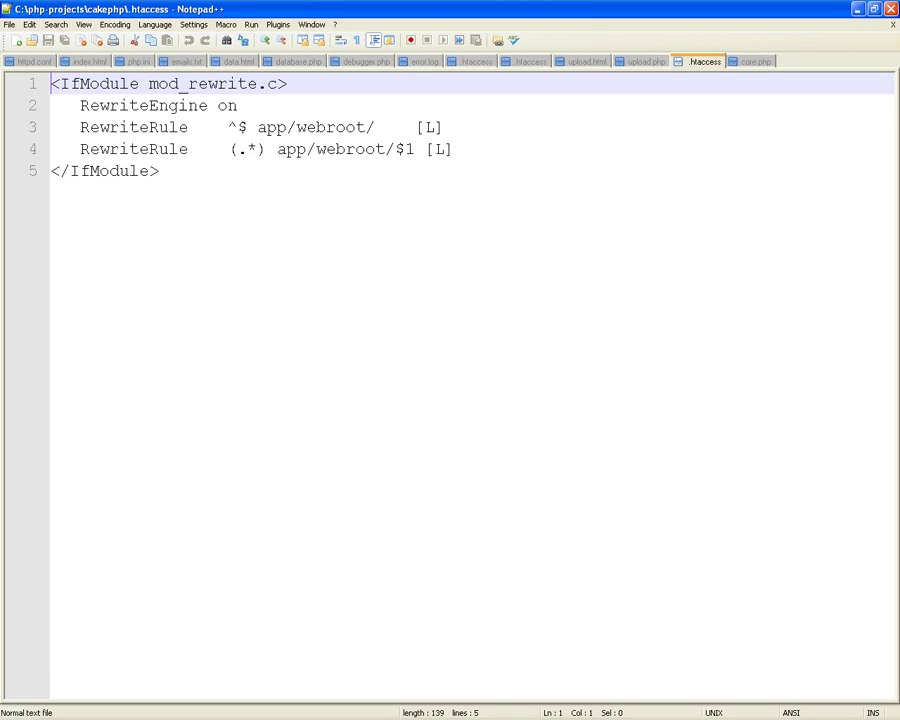
Highlight the RewriteEngine on line and both RewriteRule lines in .htaccess, then return to Firefox.
drag(237, 105, 70, 105)
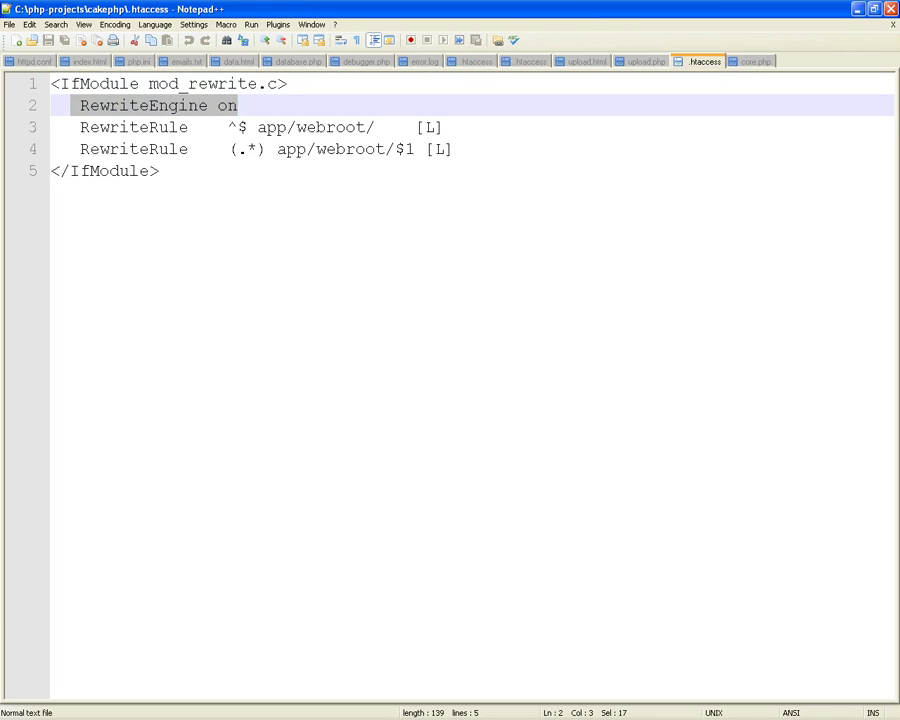
drag(442, 127, 90, 127)
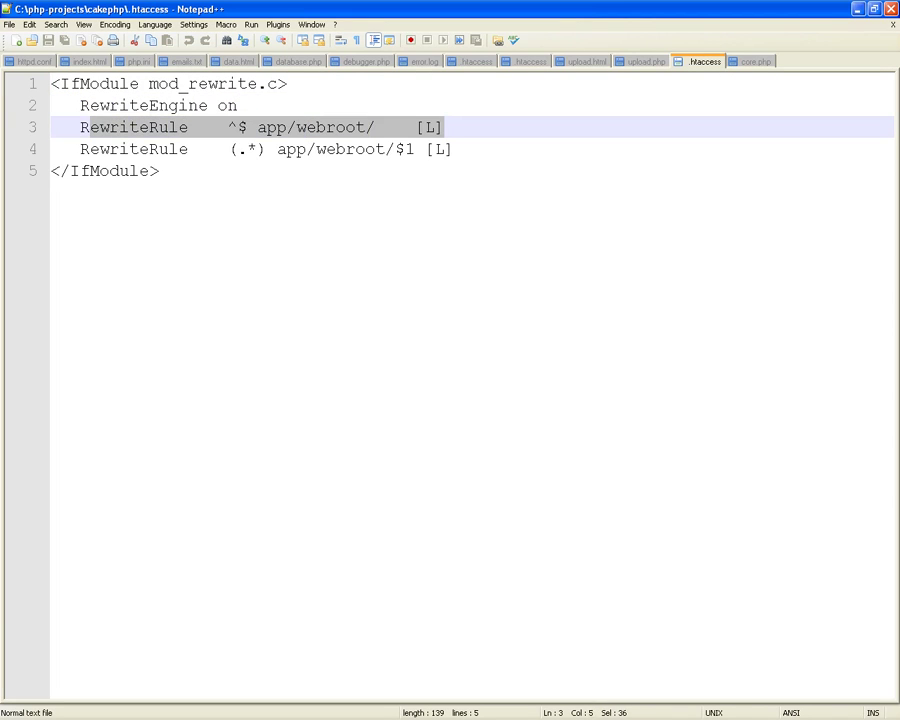
drag(454, 149, 100, 149)
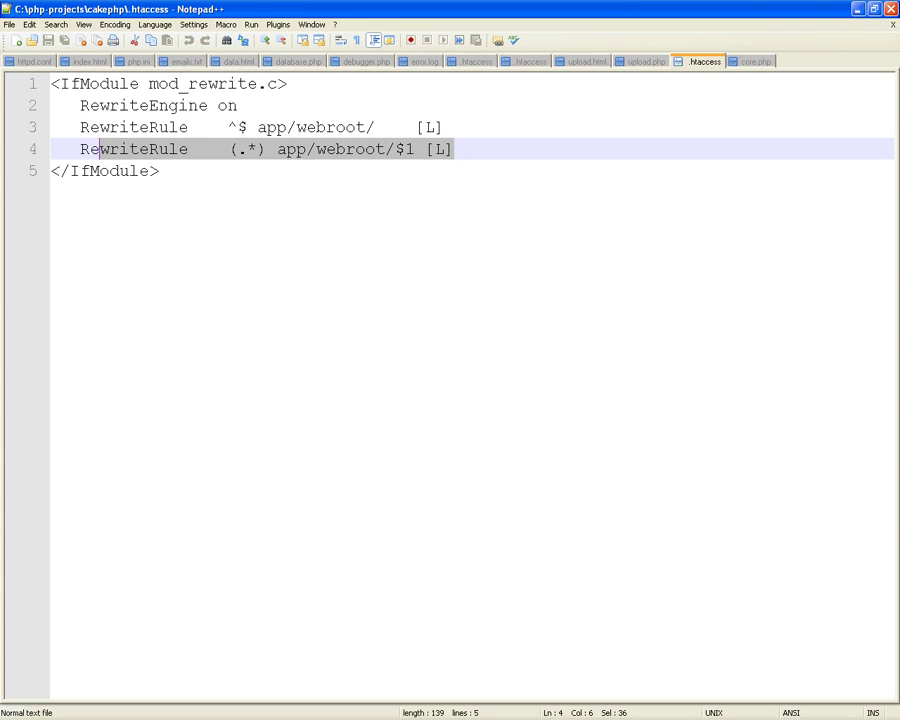
key(alt+Tab)
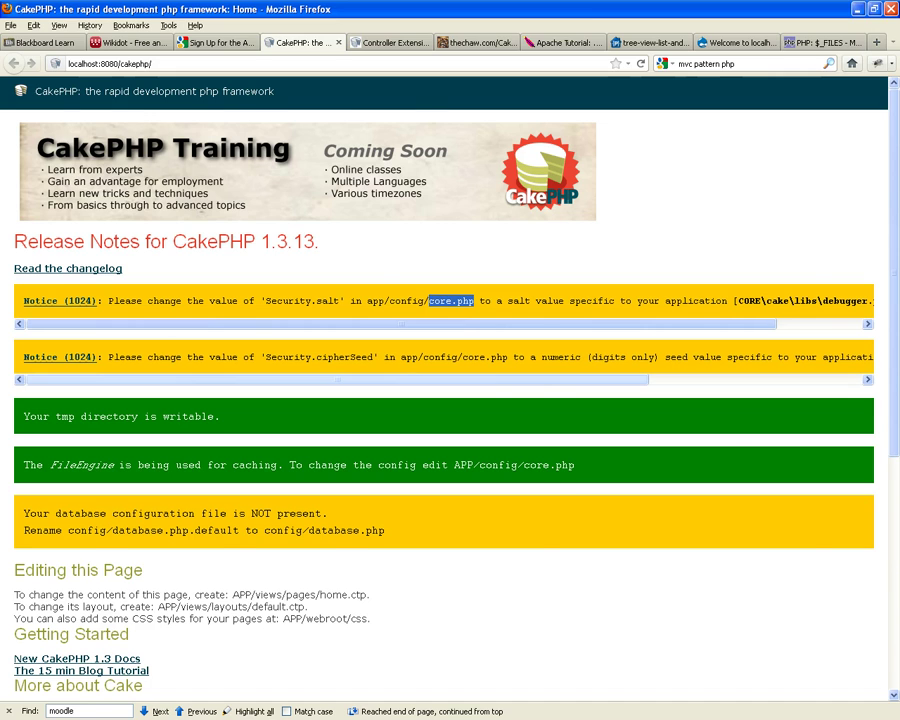
Refresh the CakePHP home page with F5 to clear the salt and cipherSeed notices, then bring up Explorer.
key(alt+Tab)
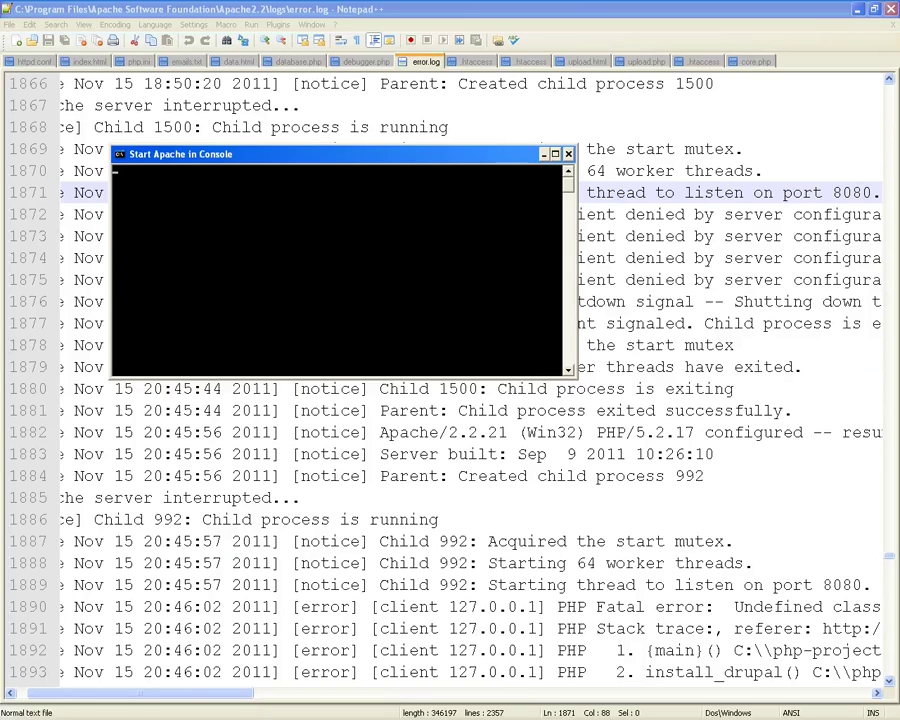
key(alt+Tab)
key(Tab)
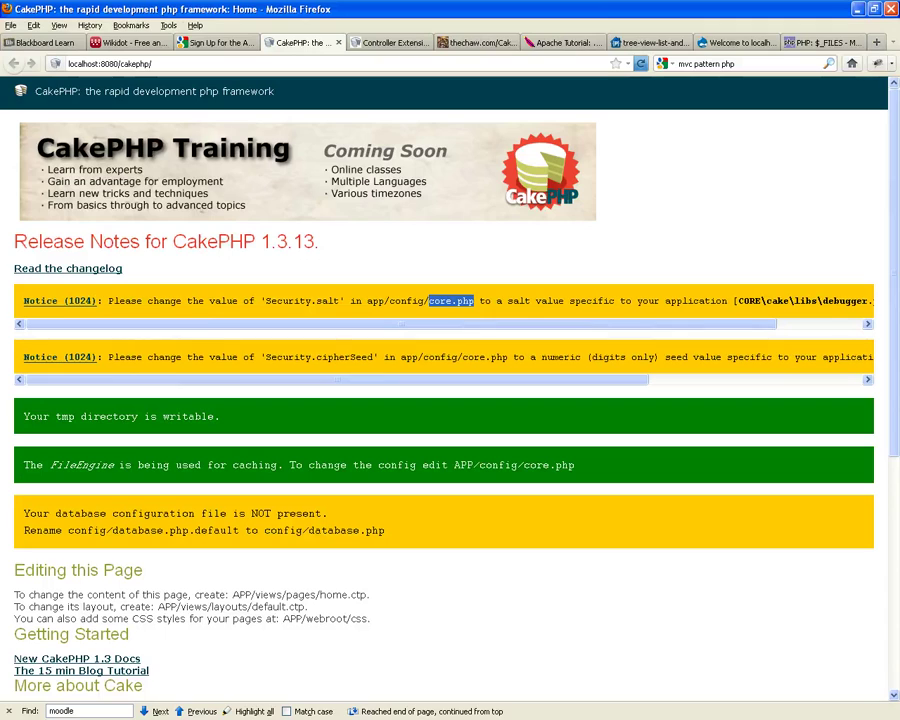
key(F5)
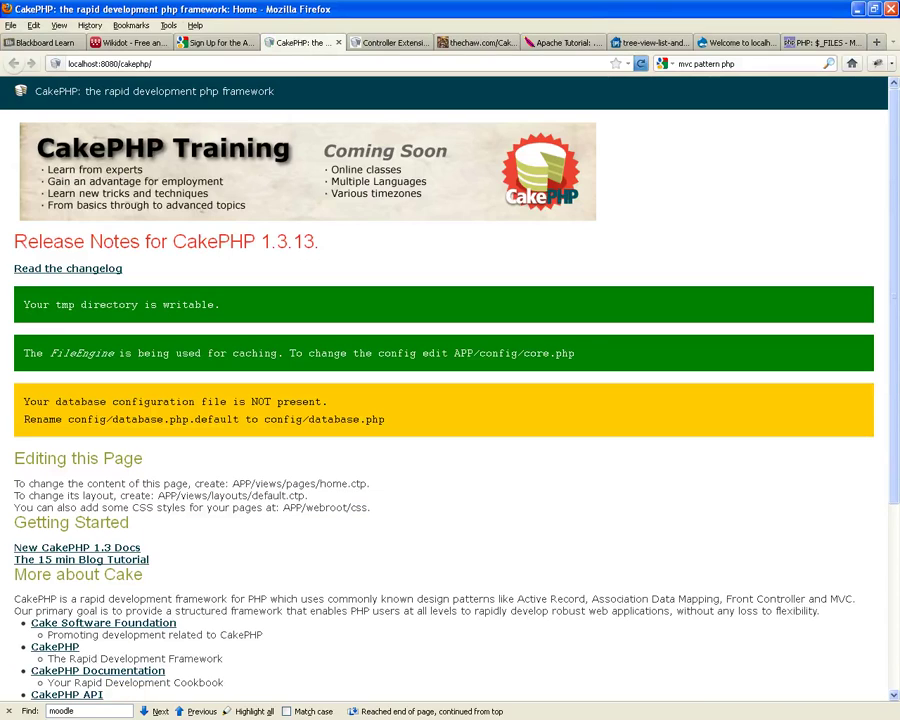
key(alt+Tab)
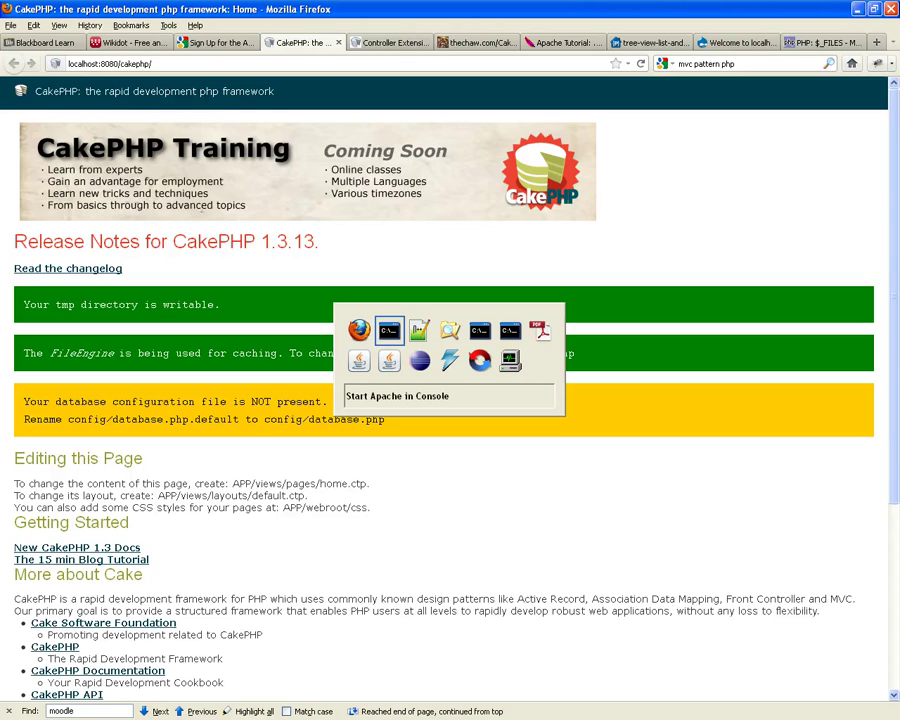
key(alt+Tab)
key(alt+Tab)
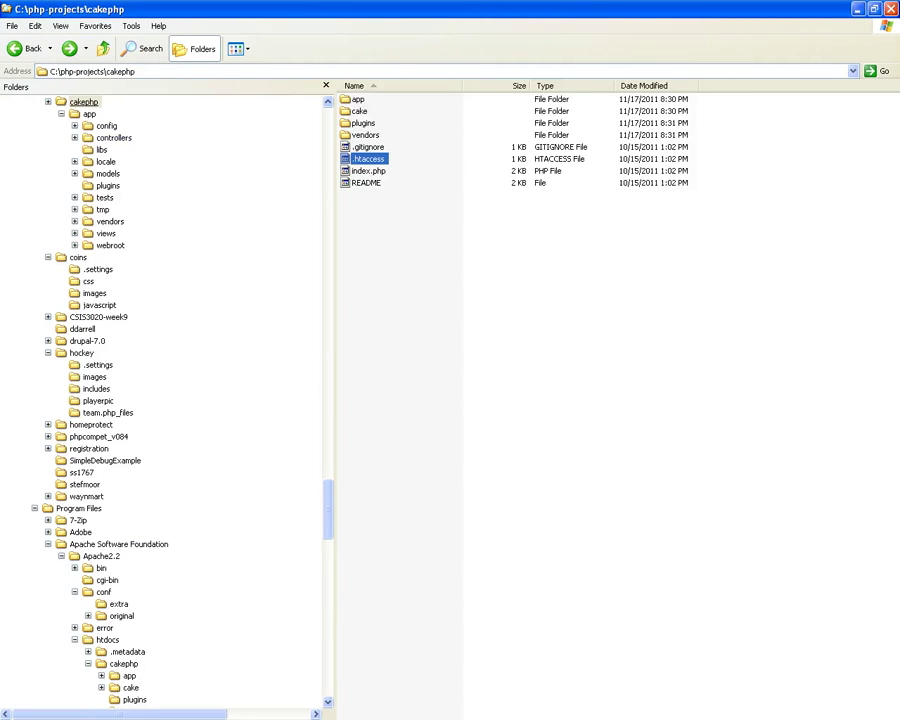
Open the app\config folder of the cakephp project in Explorer.
click(89, 114)
double_click(360, 99)
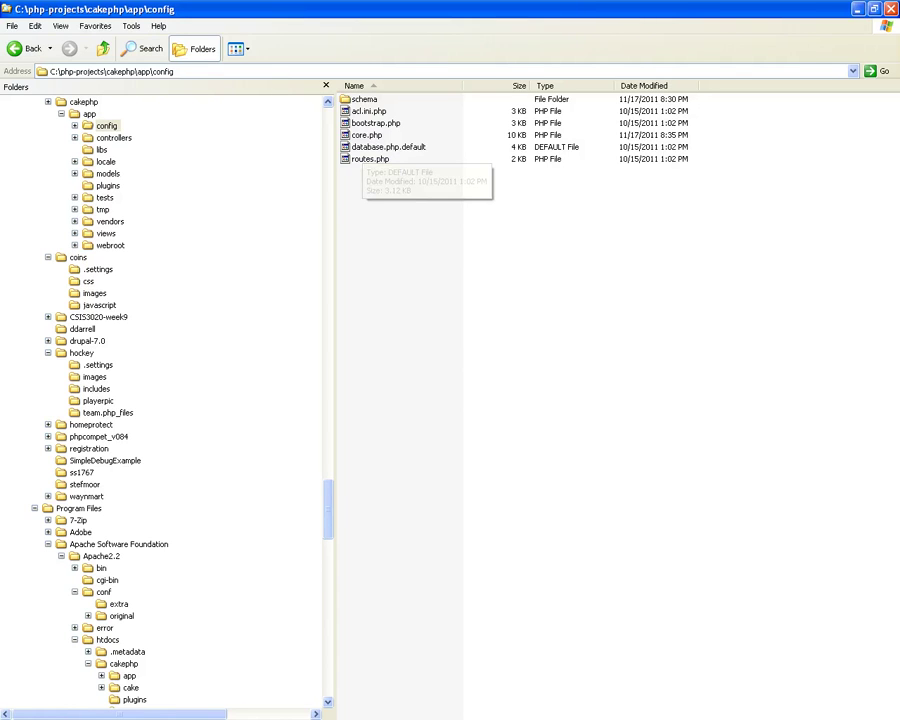
key(alt+Tab)
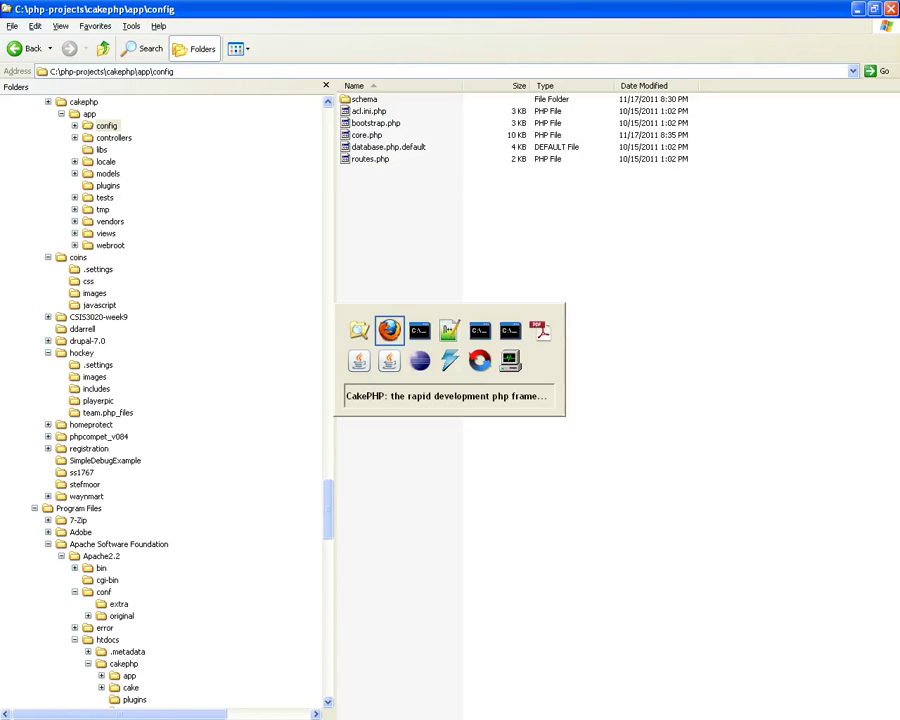
key(alt+Tab)
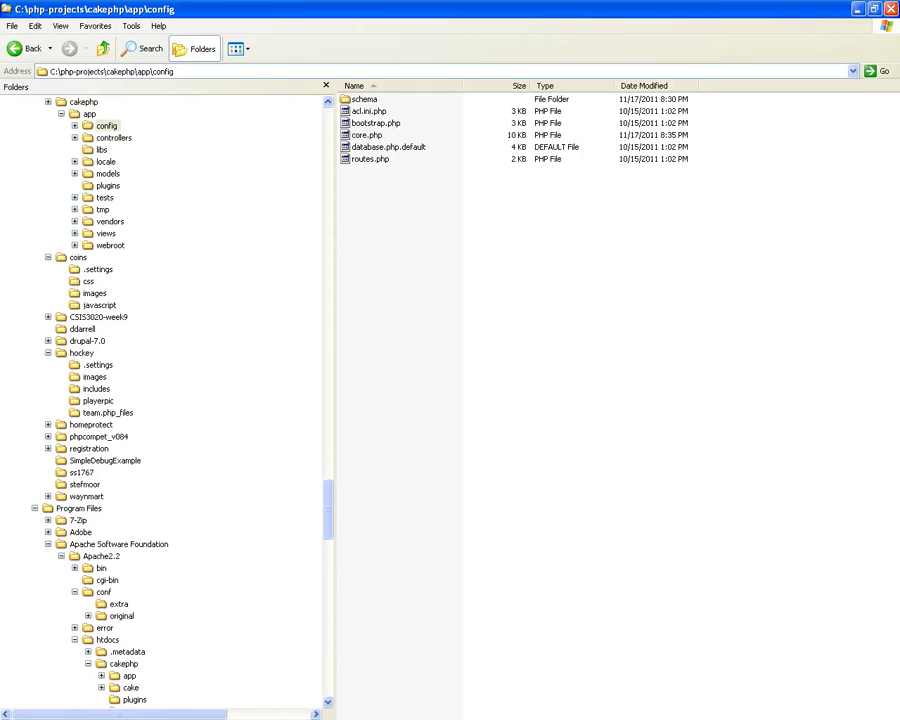
Rename database.php.default to database.php by removing '.default', then edit it in Notepad++.
key(F2)
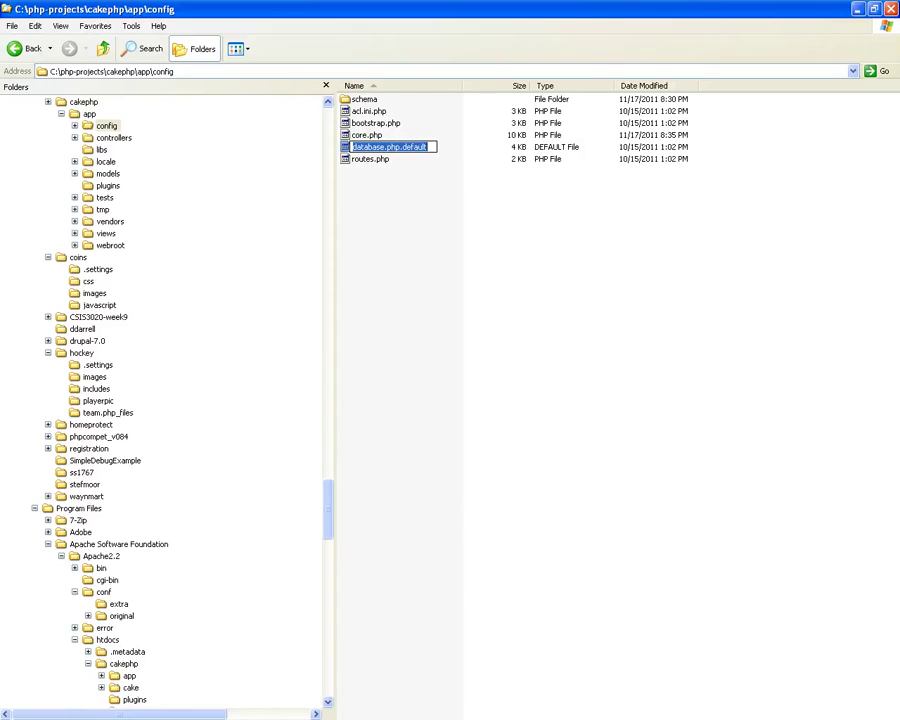
key(End)
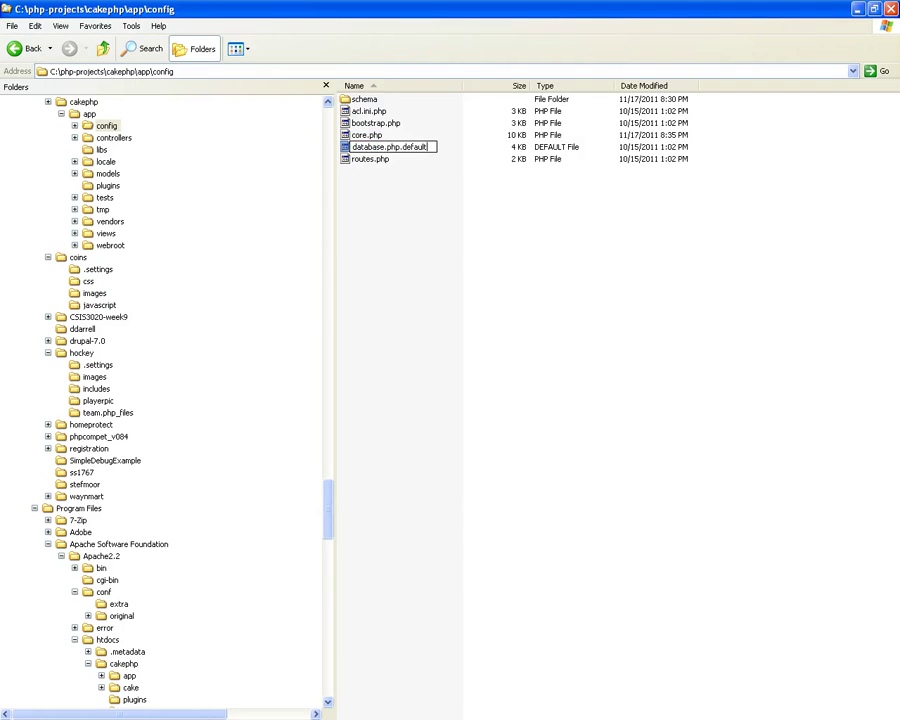
key(BackSpace)
key(BackSpace)
key(BackSpace)
key(BackSpace)
key(BackSpace)
key(BackSpace)
key(BackSpace)
key(BackSpace)
key(Return)
right_click(382, 147)
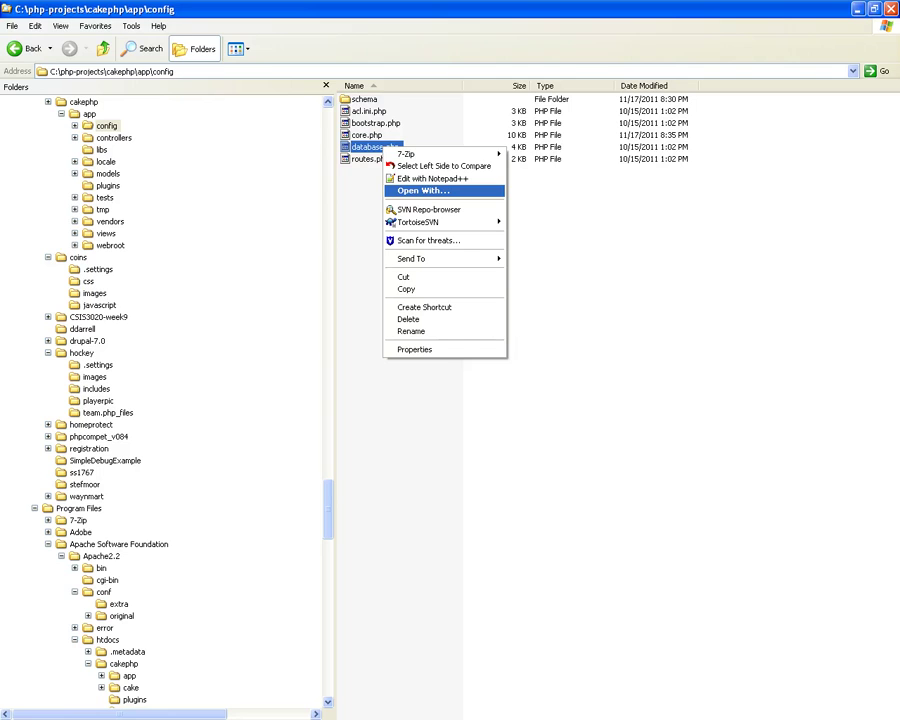
key(Return)
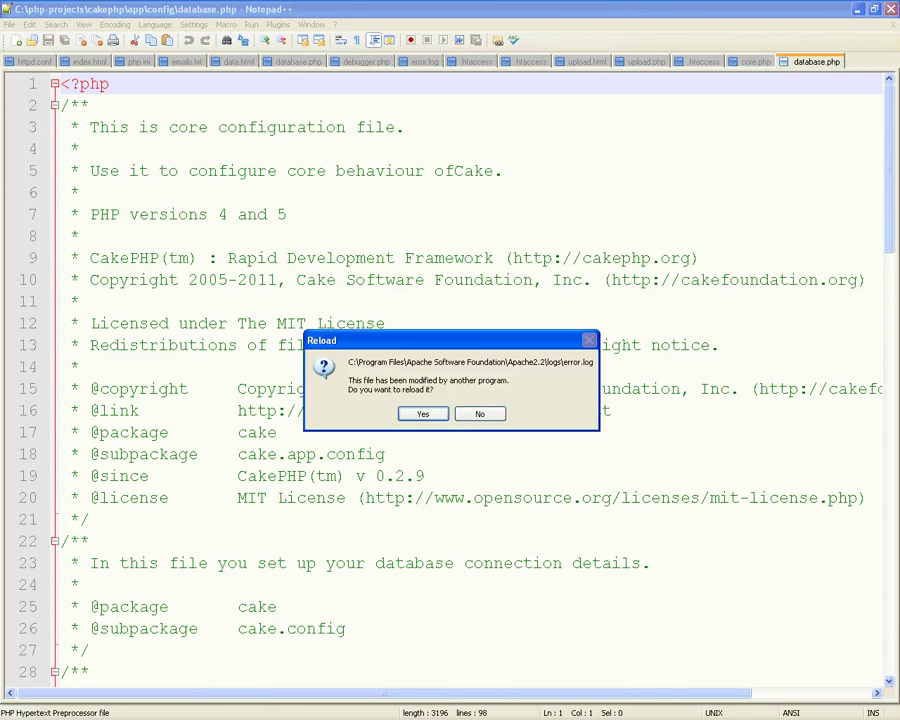
Dismiss the error.log reload prompt and scroll to the $default array in DATABASE_CONFIG.
key(Return)
scroll(450, 380, down, 8)
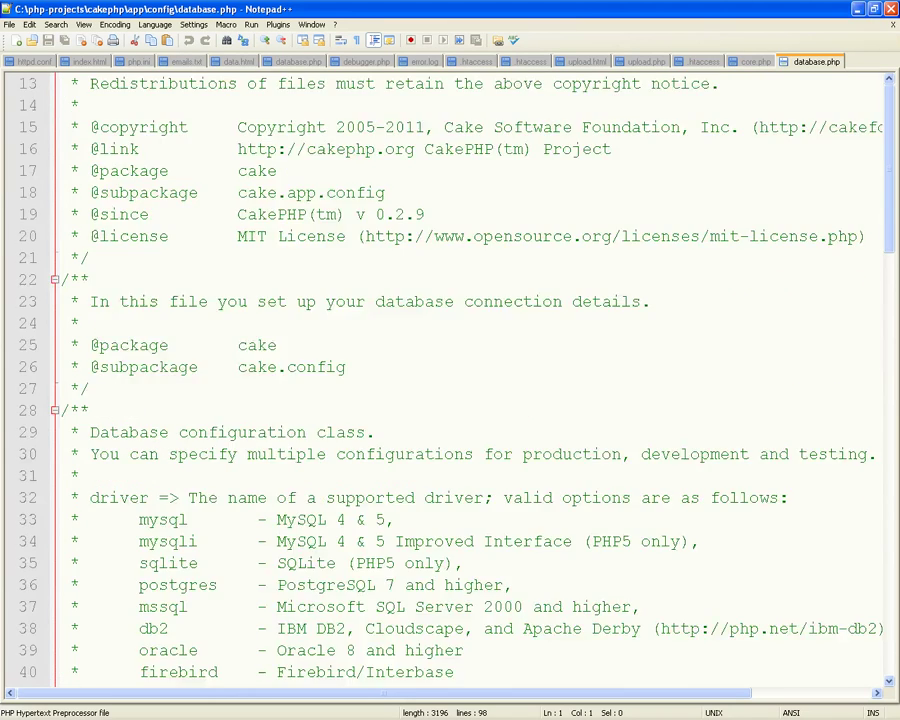
scroll(450, 380, down, 8)
scroll(450, 380, down, 3)
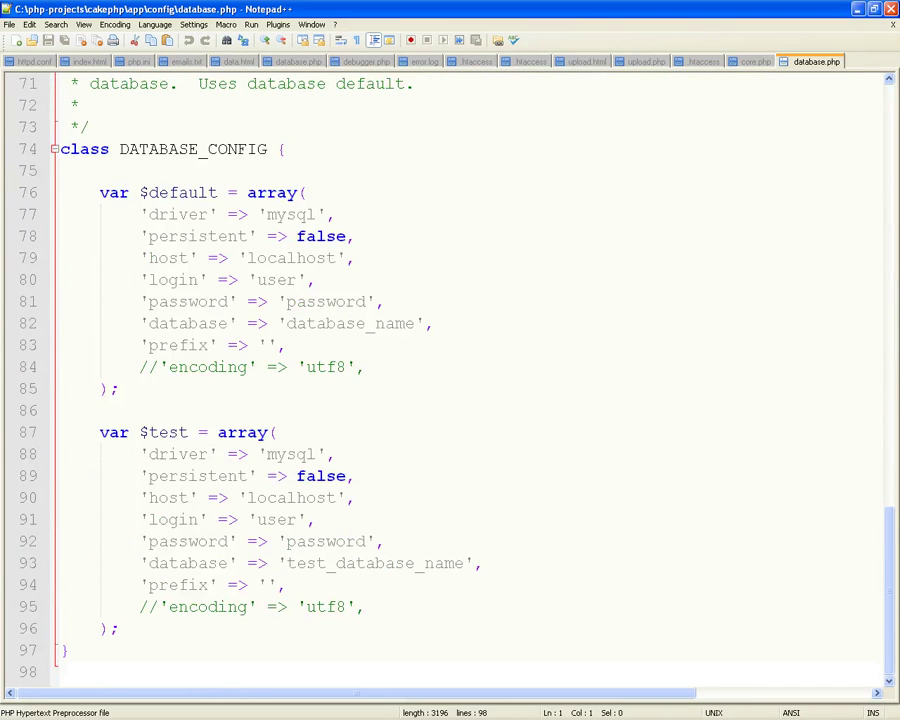
click(168, 192)
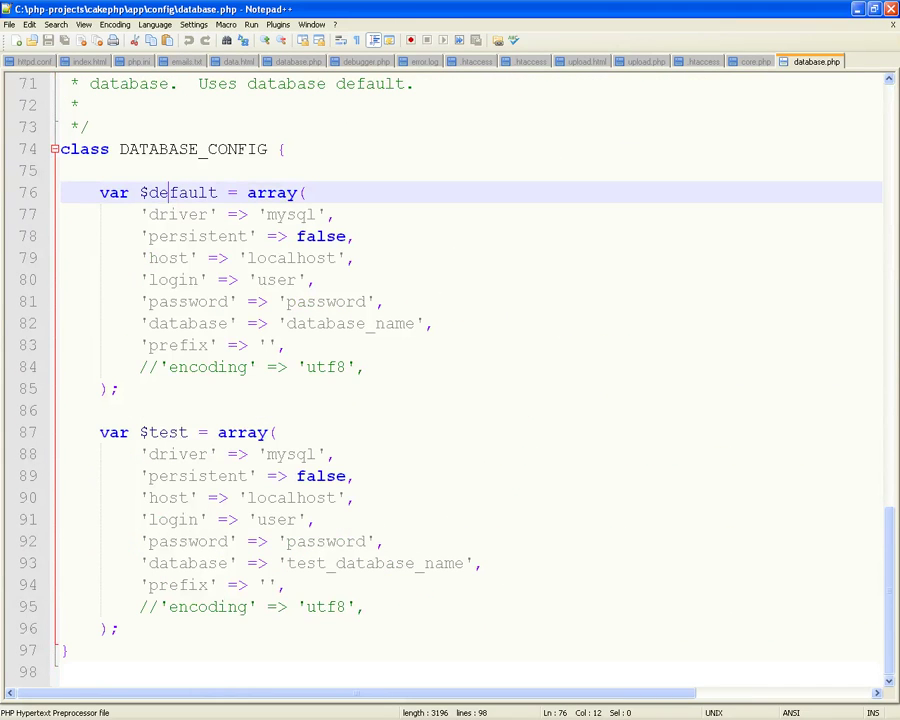
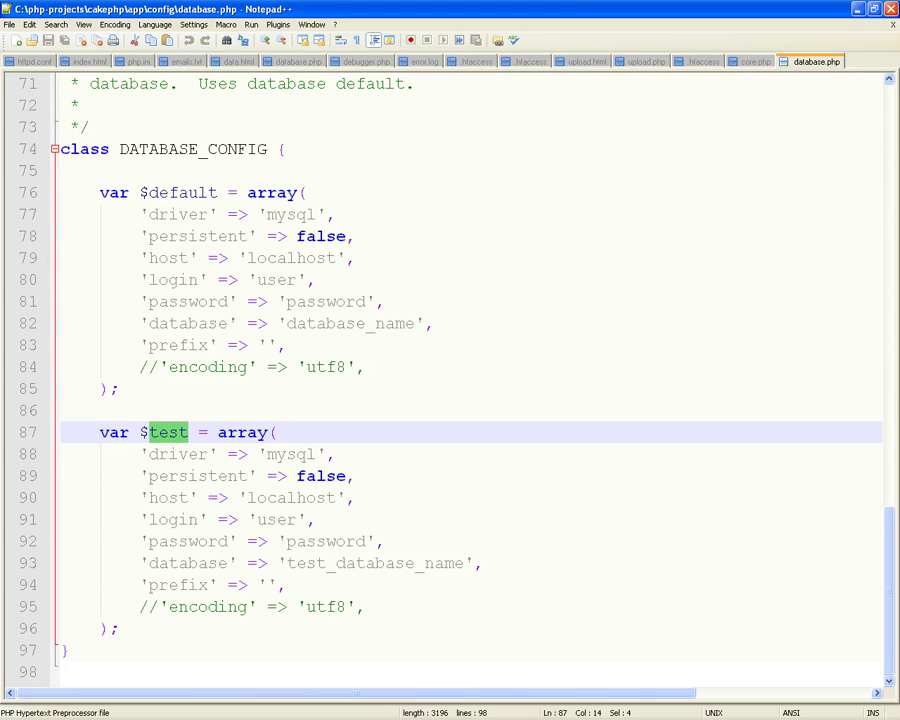
Set the default connection's login to root with an empty password, and select database_name on line 82.
double_click(276, 280)
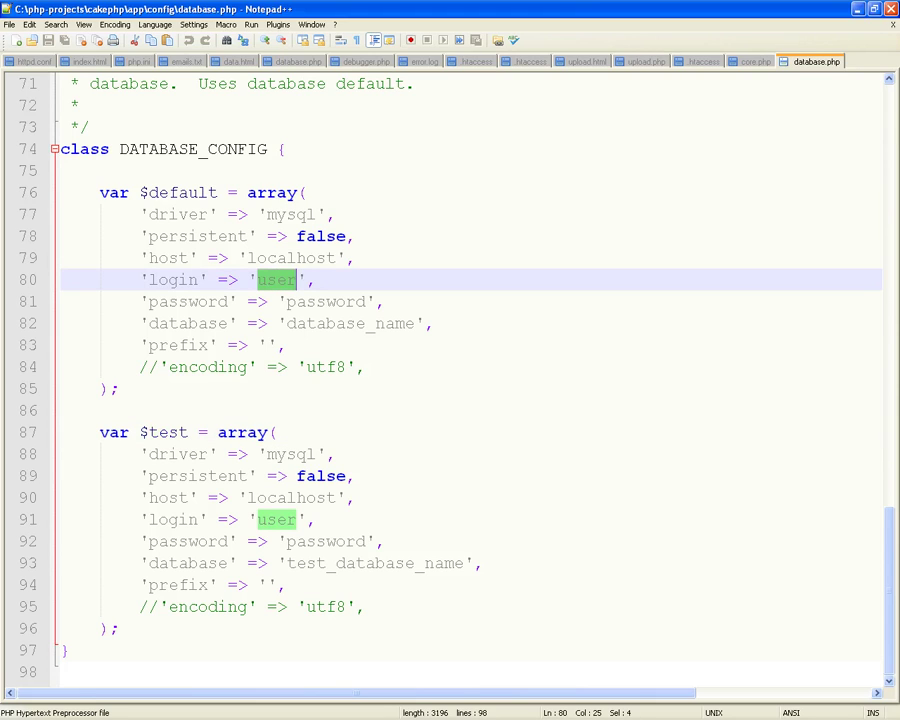
text(root)
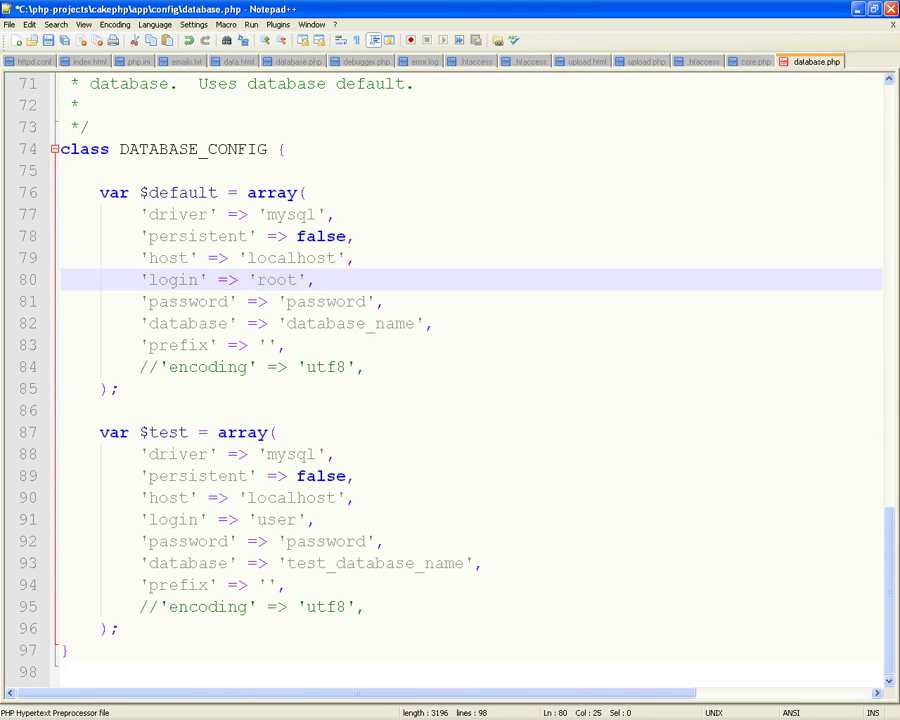
double_click(315, 301)
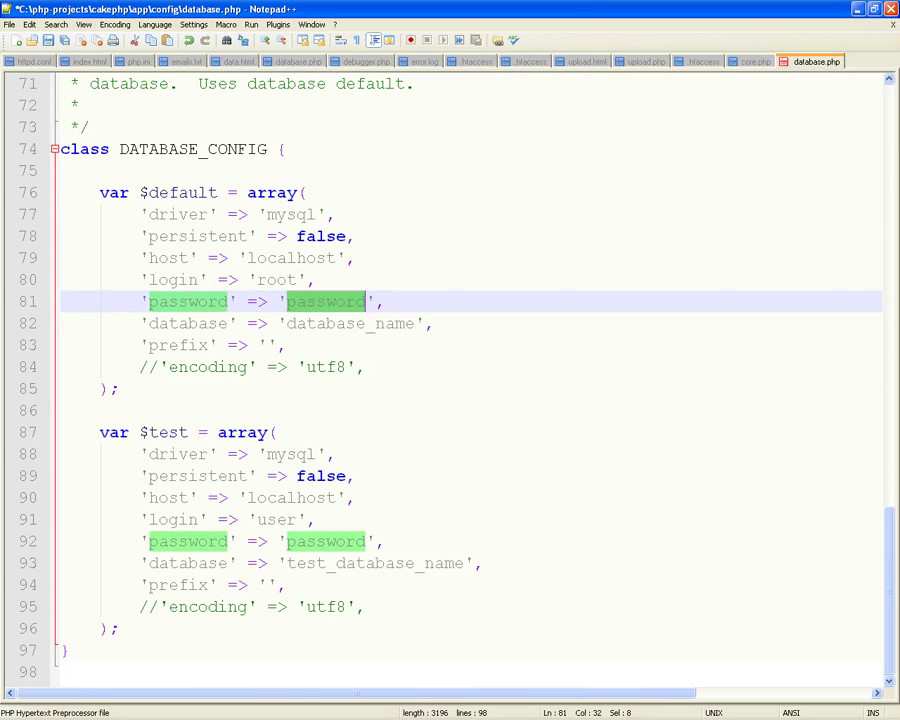
key(BackSpace)
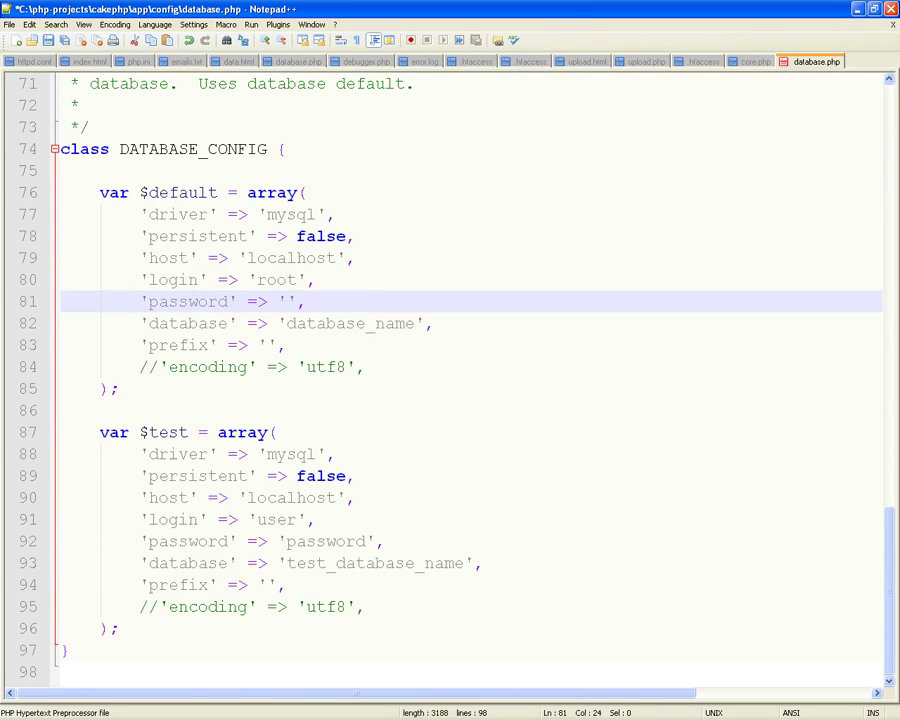
click(347, 323)
double_click(347, 323)
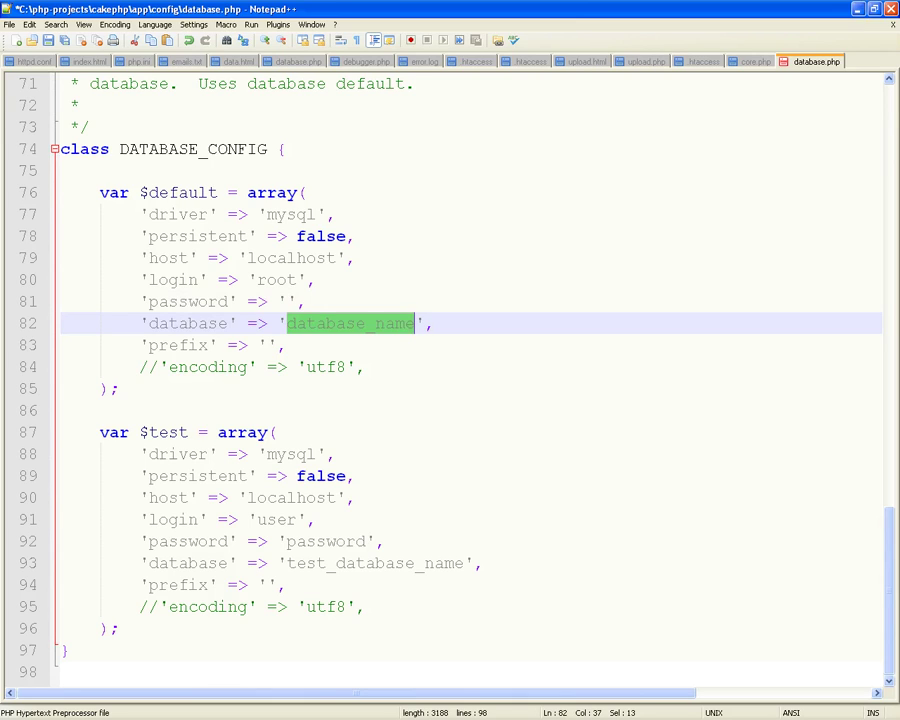
Switch from Notepad++ to MySQL Query Browser.
key(ctrl+space)
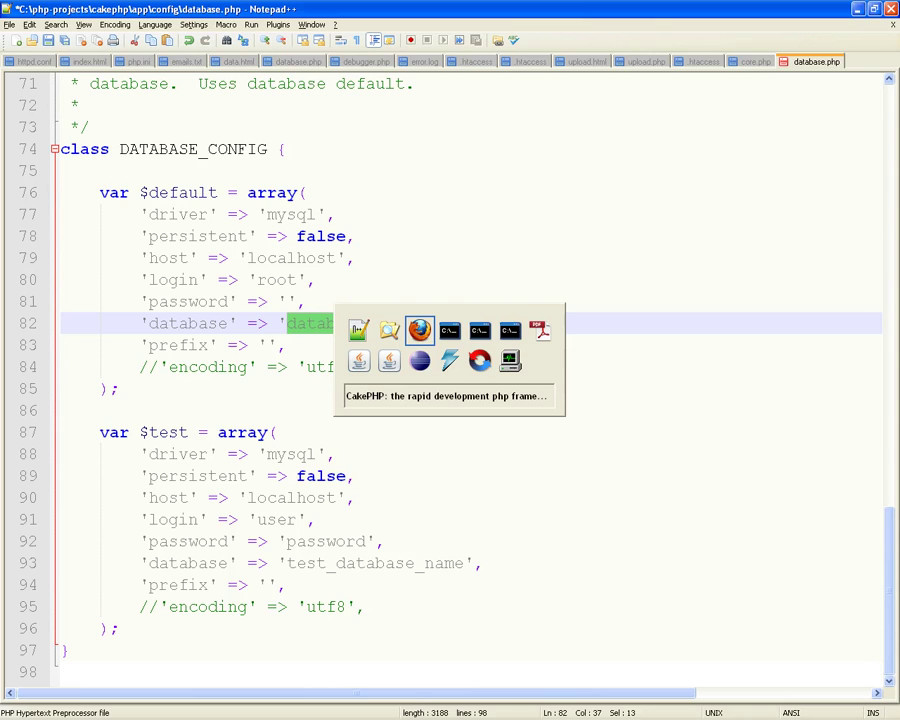
key(Right)
key(Right)
key(Right)
key(Right)
key(Right)
key(Right)
key(Right)
key(Right)
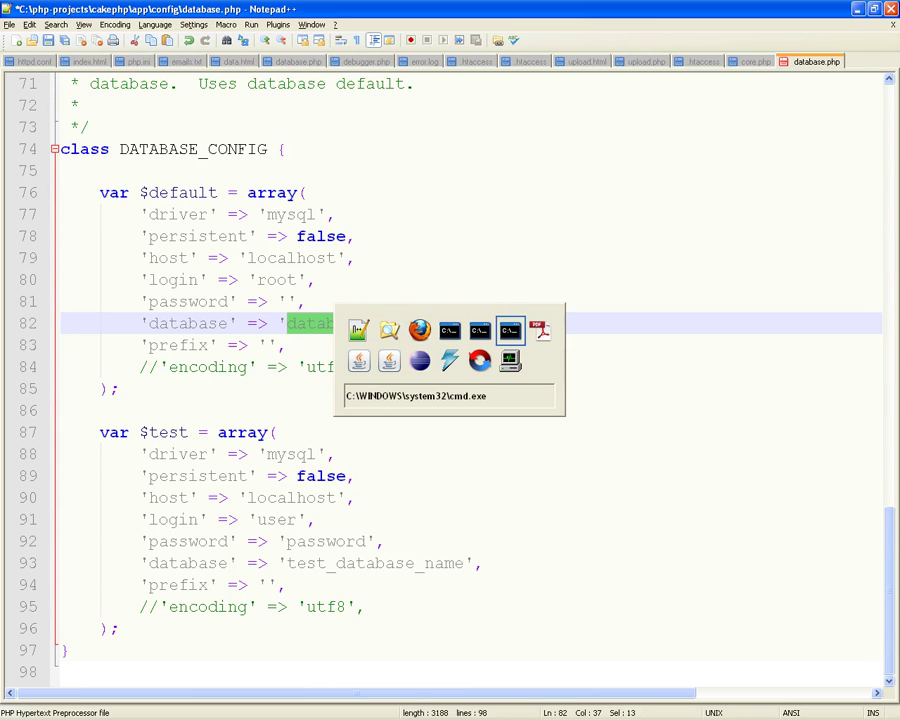
key(Return)
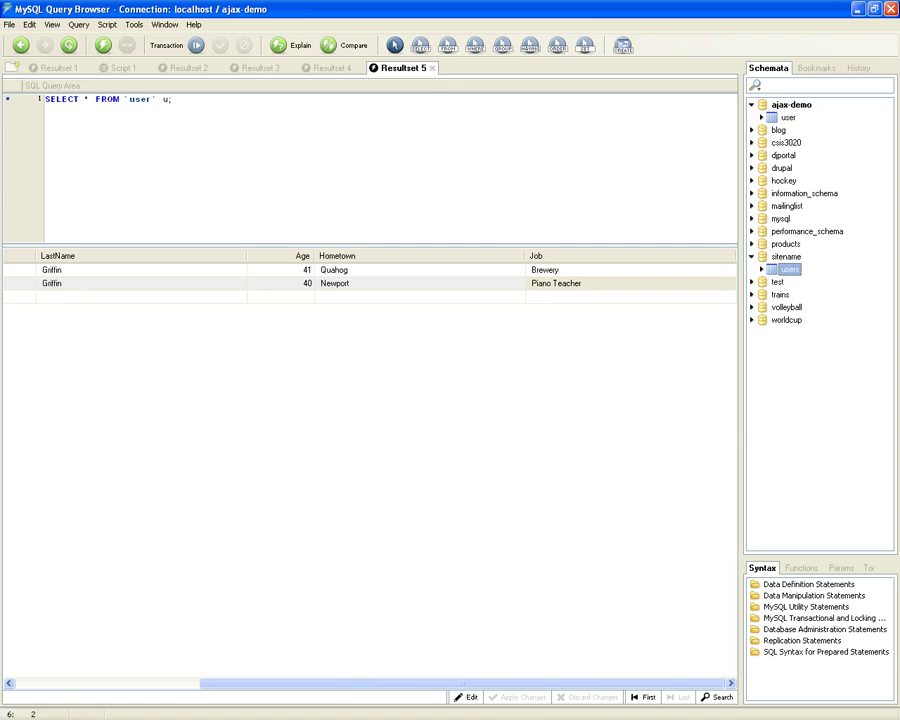
Run SELECT * FROM sitename.users to confirm 30 rows, then return to Notepad++.
key(Return)
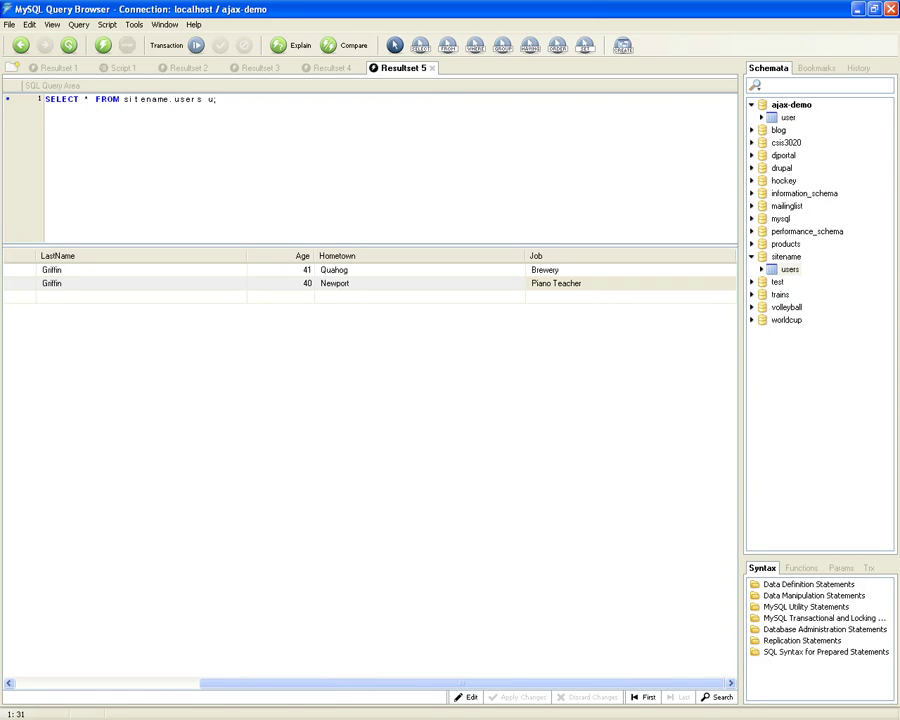
key(ctrl+Return)
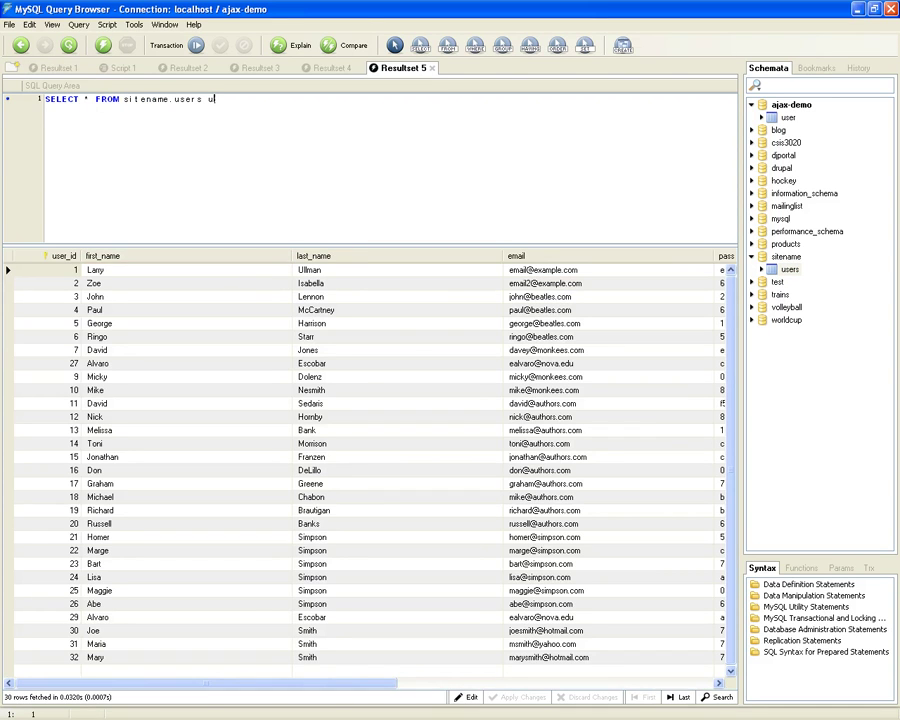
key(alt+Tab)
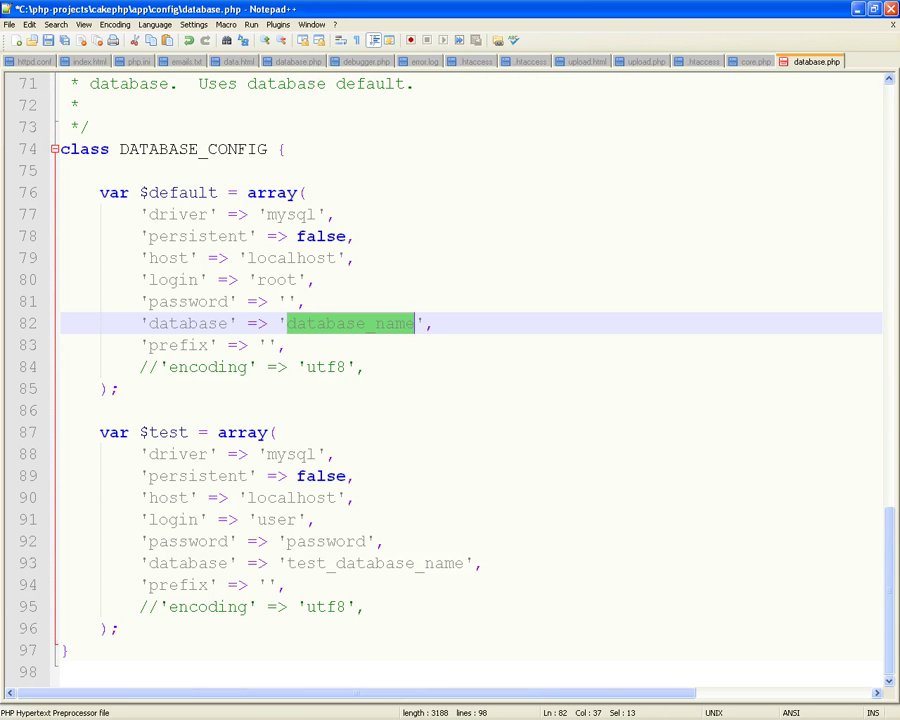
Change line 82's database to sitename, save database.php, and switch to the Firefox CakePHP page.
text(sitename)
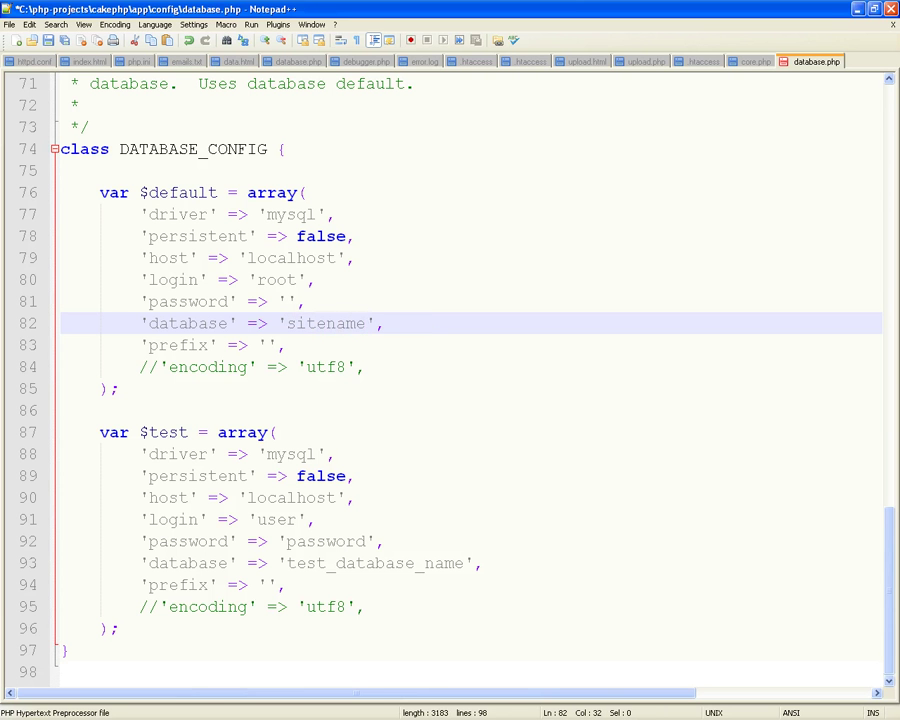
key(ctrl+s)
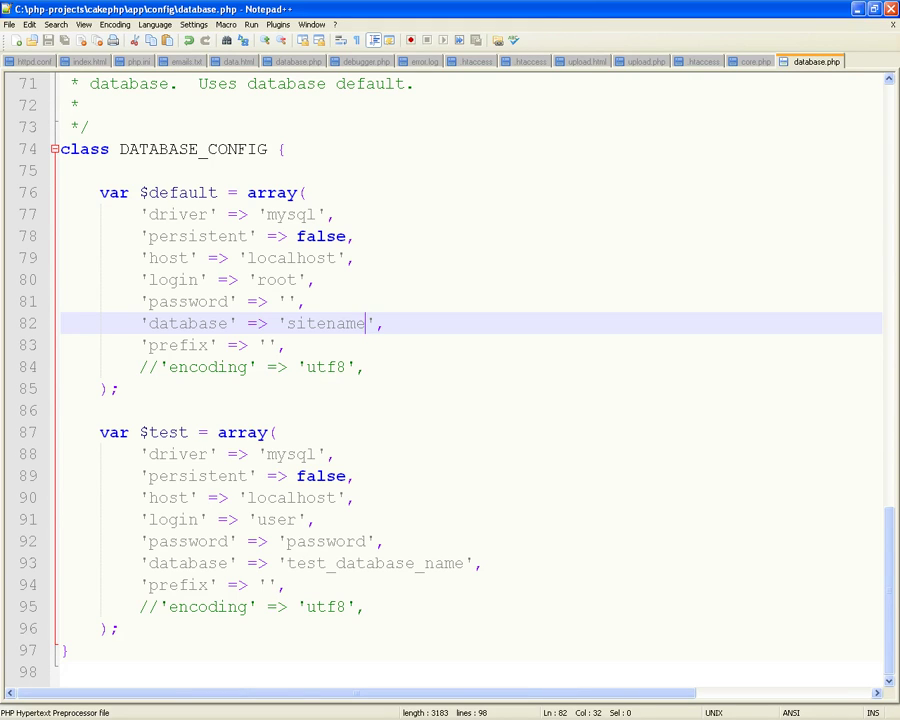
key(ctrl+space)
key(Right)
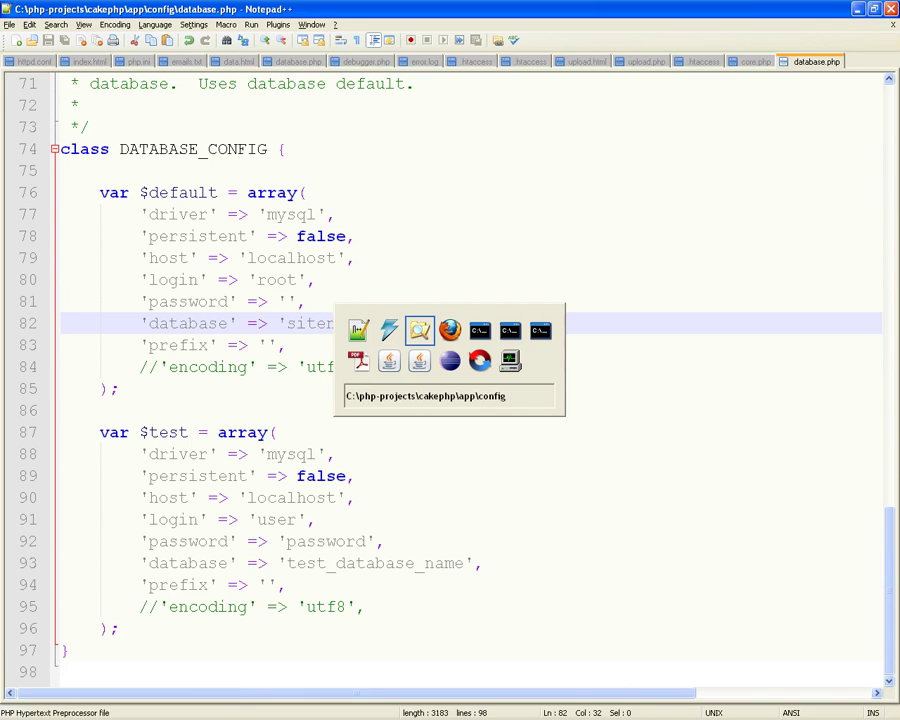
key(Right)
key(Return)
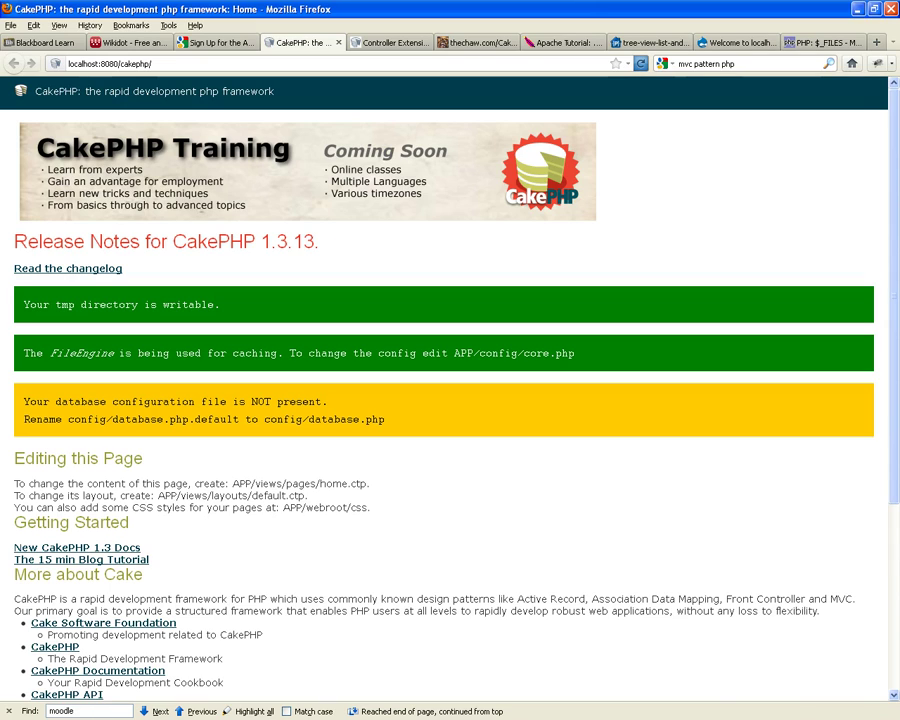
Reload the CakePHP home page to confirm the database connects, then select sitename in database.php.
click(641, 63)
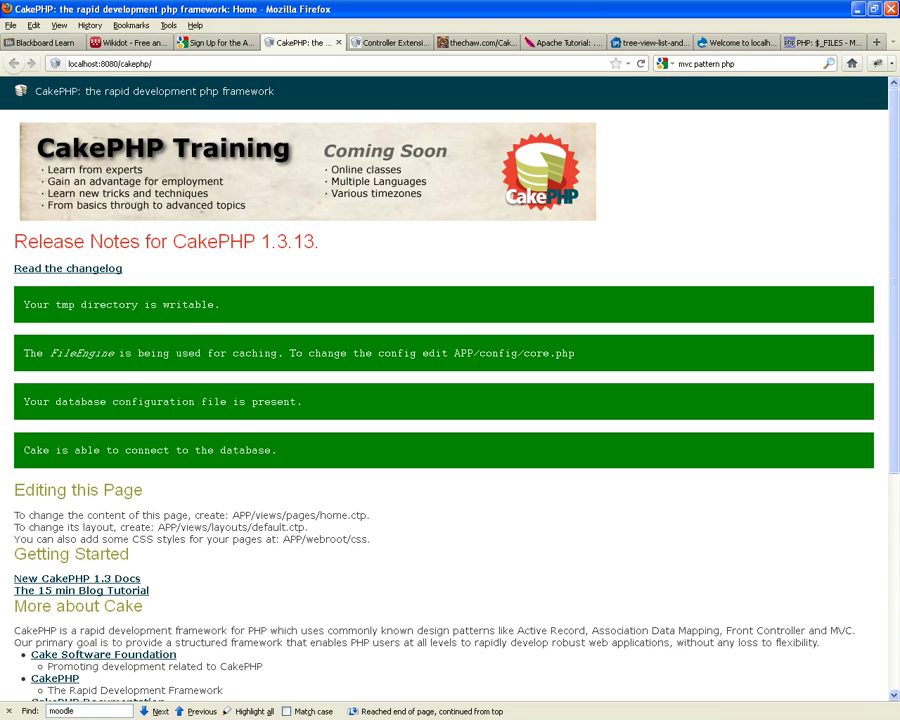
key(alt+Tab)
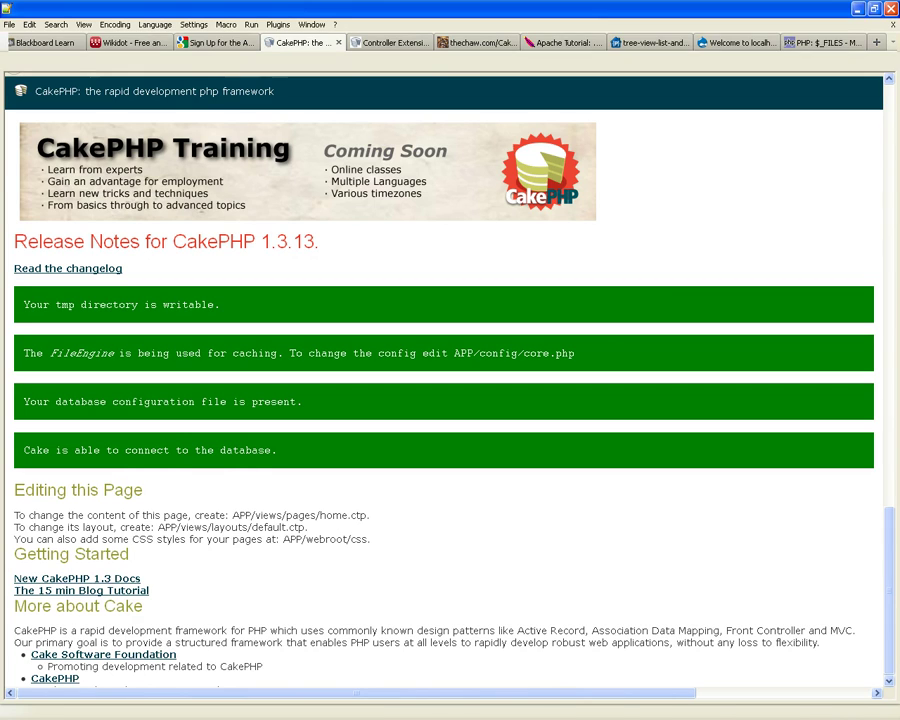
key(ctrl+shift+Left)
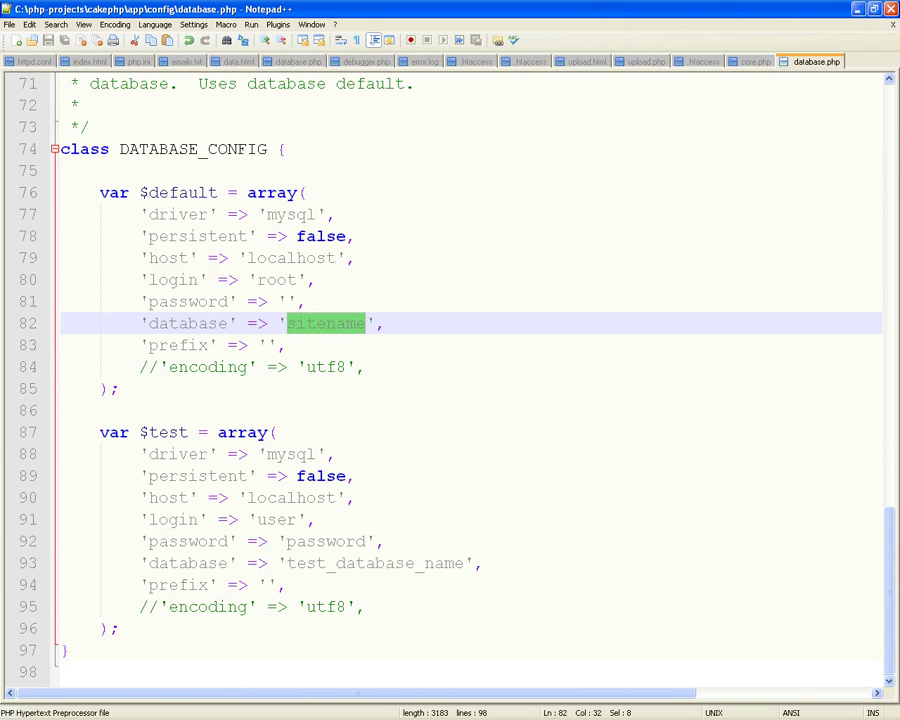
Save the database name as blabla and reload the CakePHP page to see the connection fail.
text(blabla)
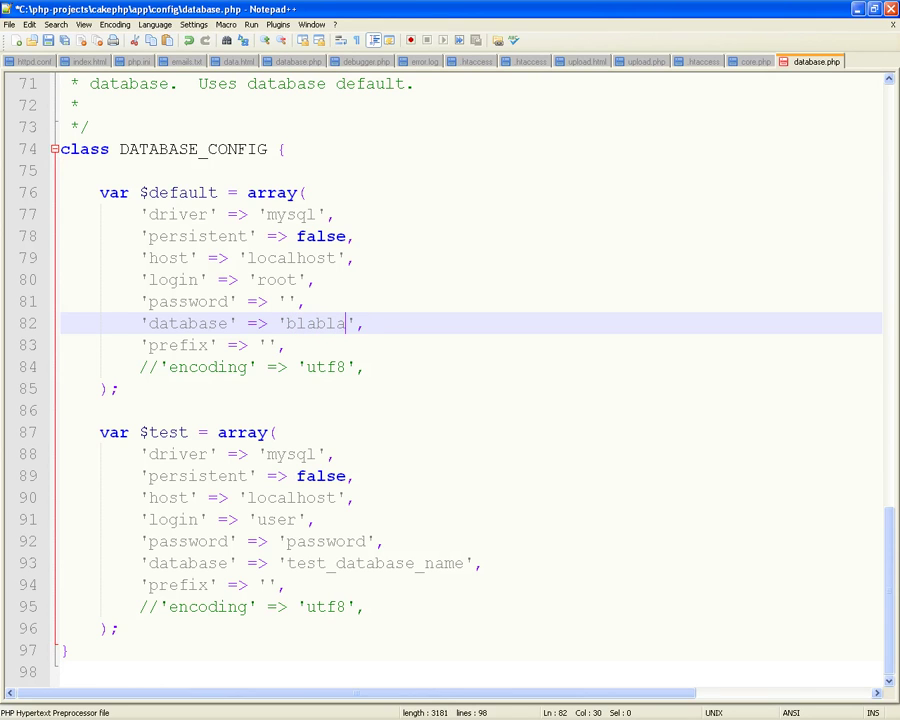
key(ctrl+s)
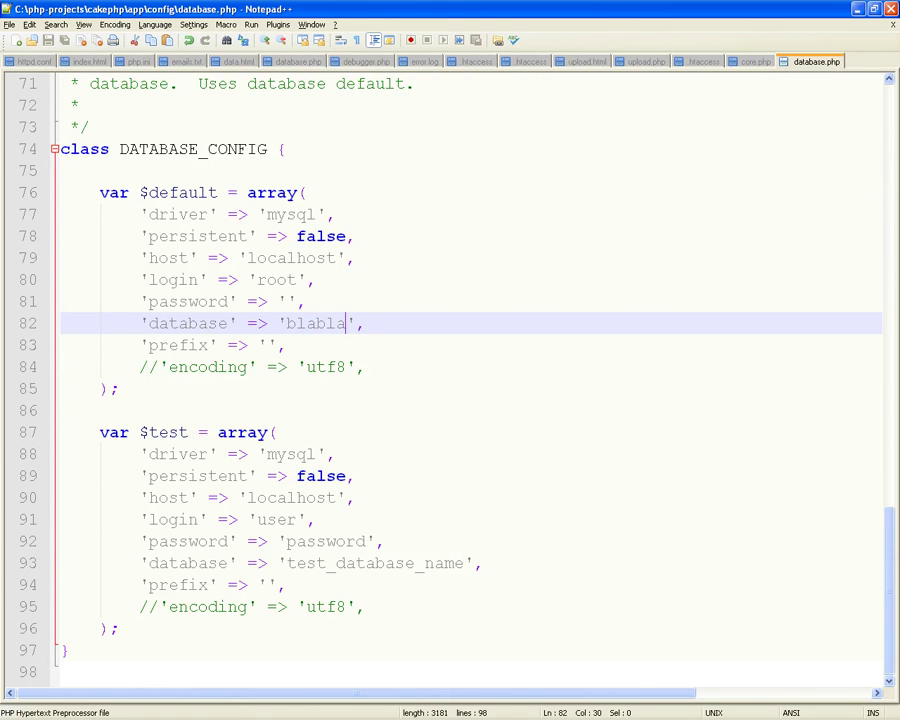
key(alt+Tab)
key(F5)
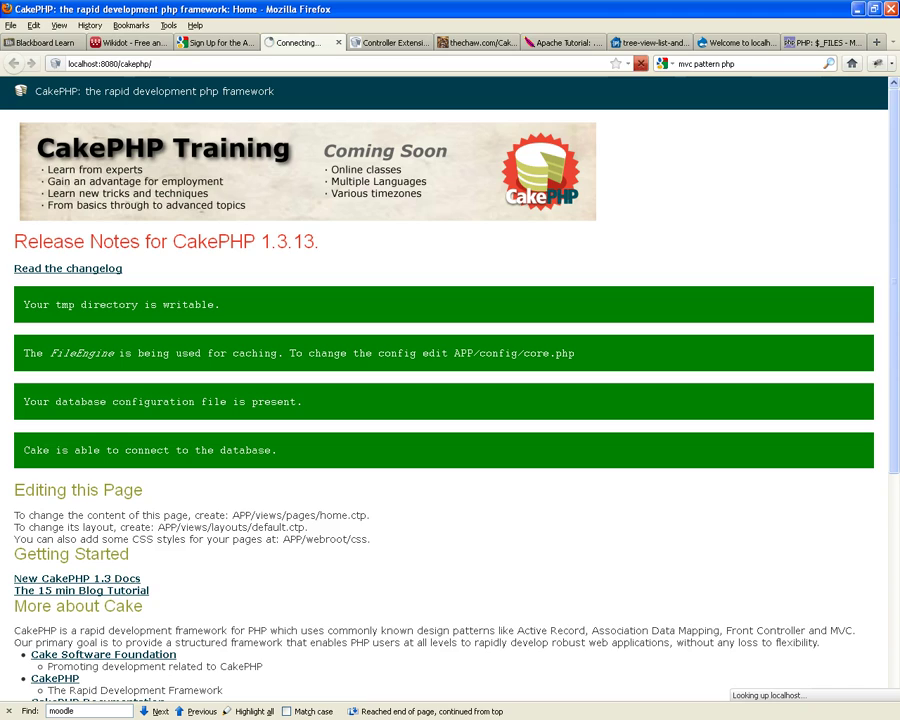
key(alt+Tab)
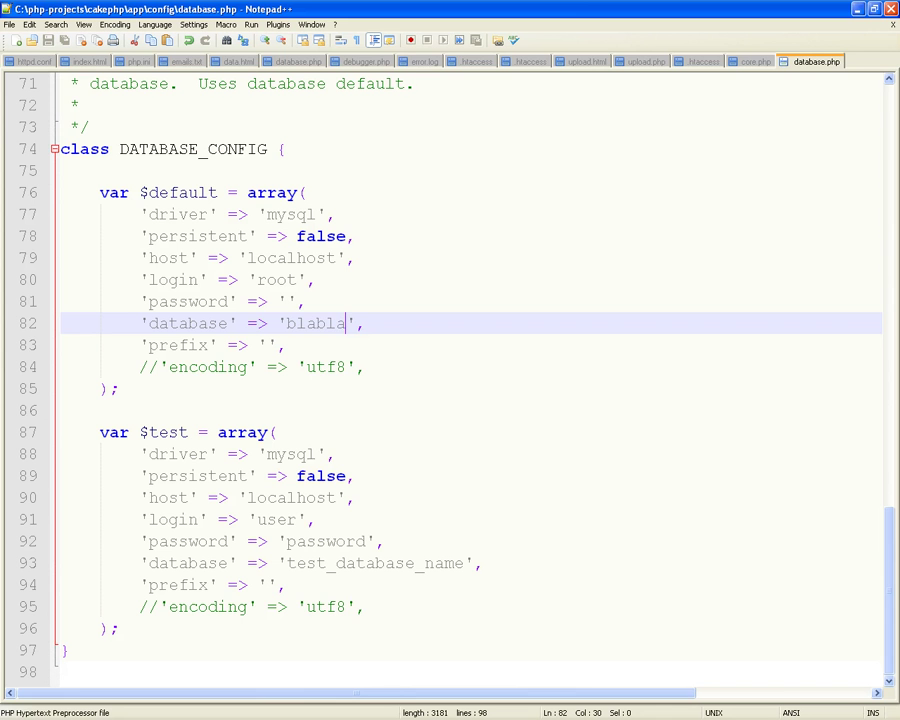
Restore the database name to sitename, reload the CakePHP page, and go to the Installation cookbook tab.
key(BackSpace)
key(BackSpace)
key(BackSpace)
key(BackSpace)
key(BackSpace)
key(BackSpace)
text(sitename)
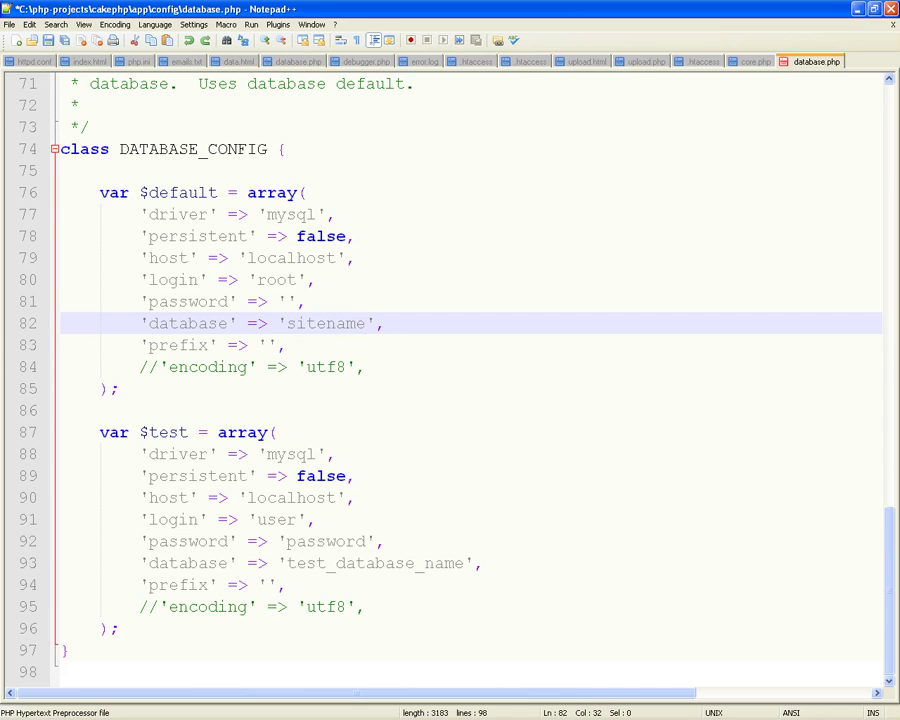
key(alt+Tab)
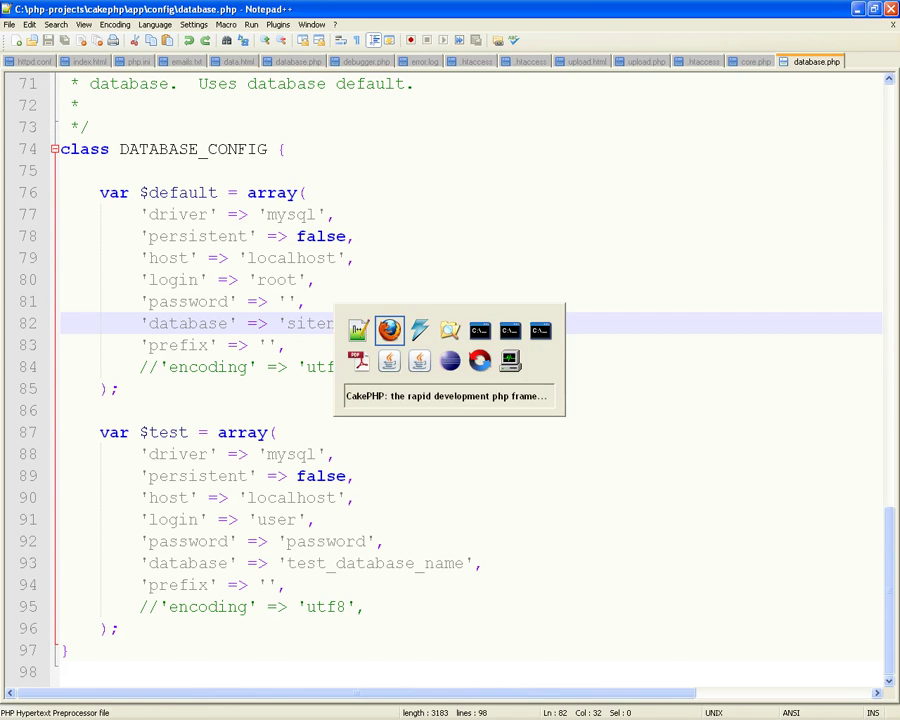
key(F5)
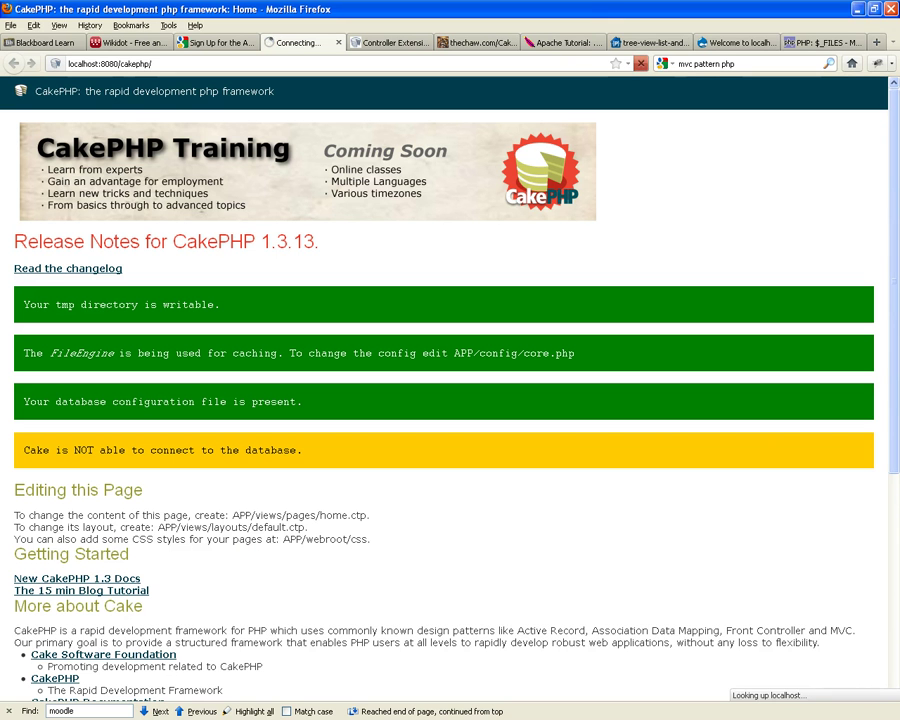
key(ctrl+Tab)
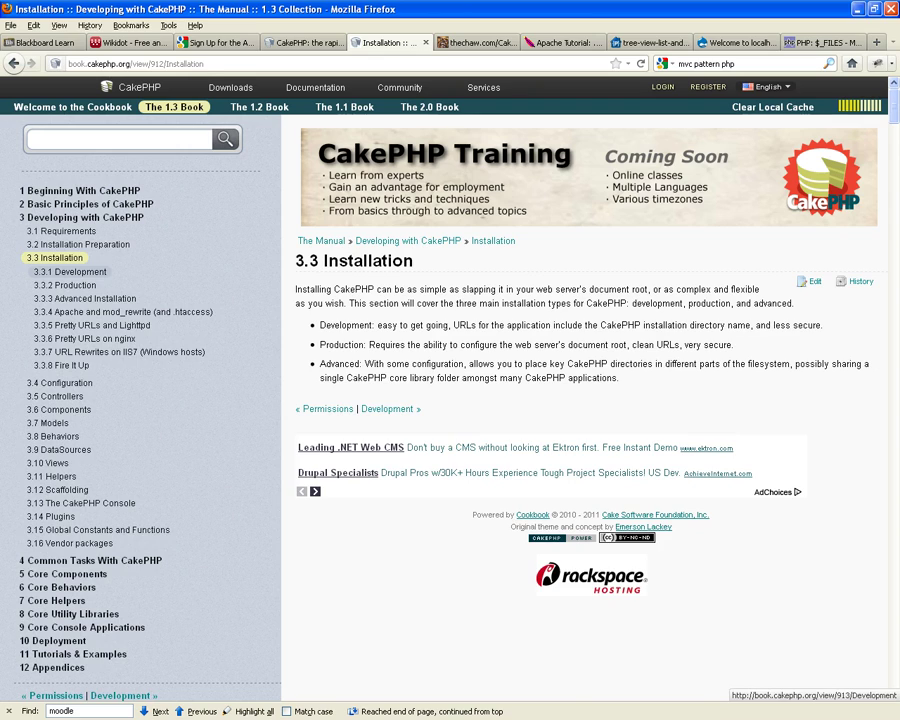
Browse the Cookbook's 3.3.1 Development, 3.3.2 Production and 3.3.3 Advanced Installation sections.
click(70, 271)
scroll(70, 271, down, 2)
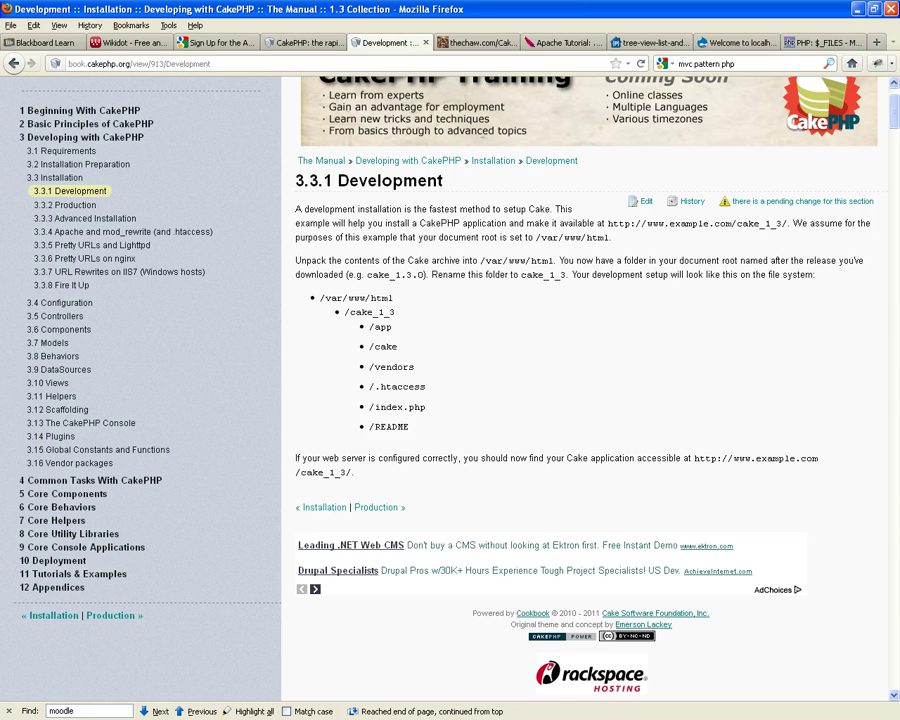
scroll(590, 400, up, 2)
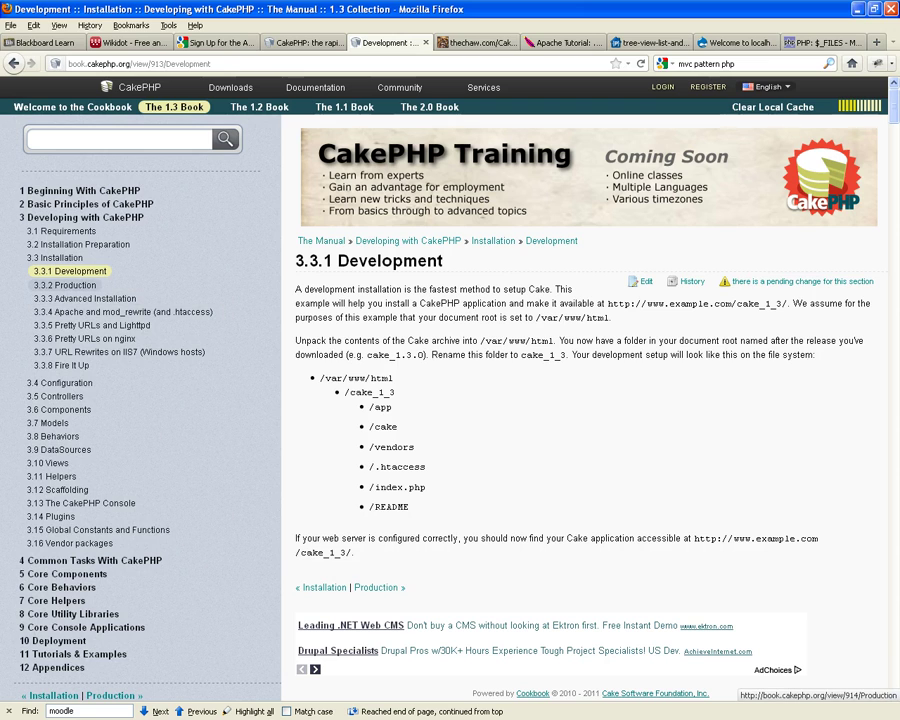
click(65, 285)
scroll(65, 285, down, 2)
scroll(450, 380, up, 2)
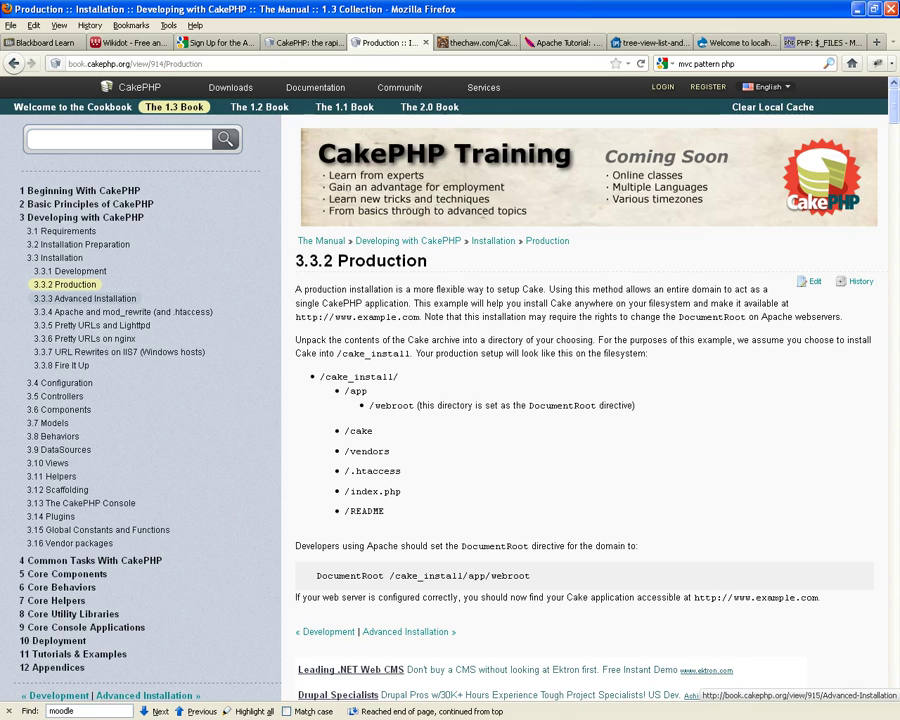
click(85, 298)
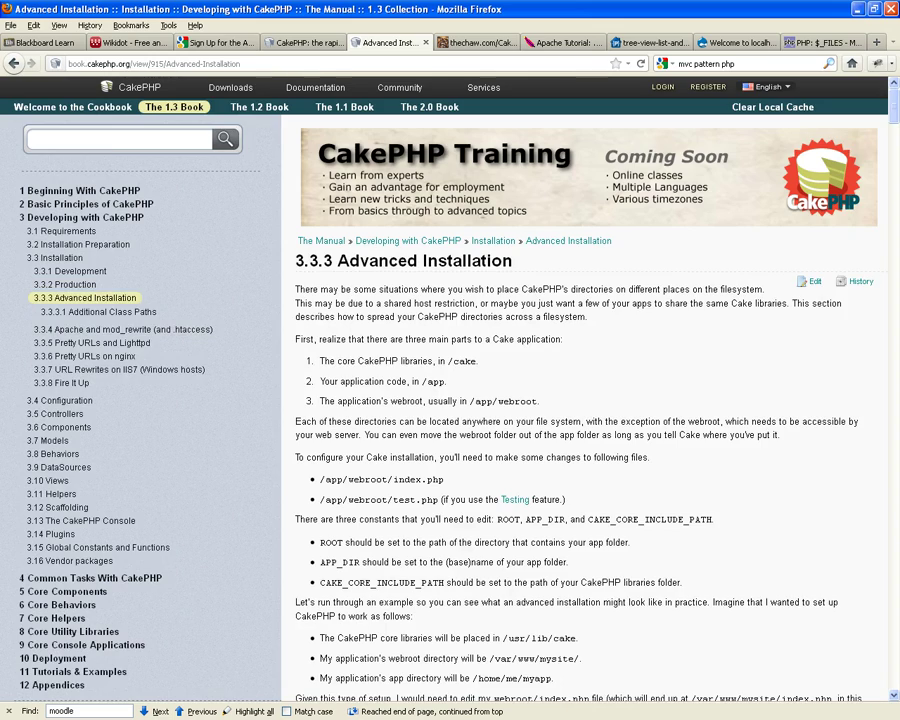
scroll(590, 400, down, 2)
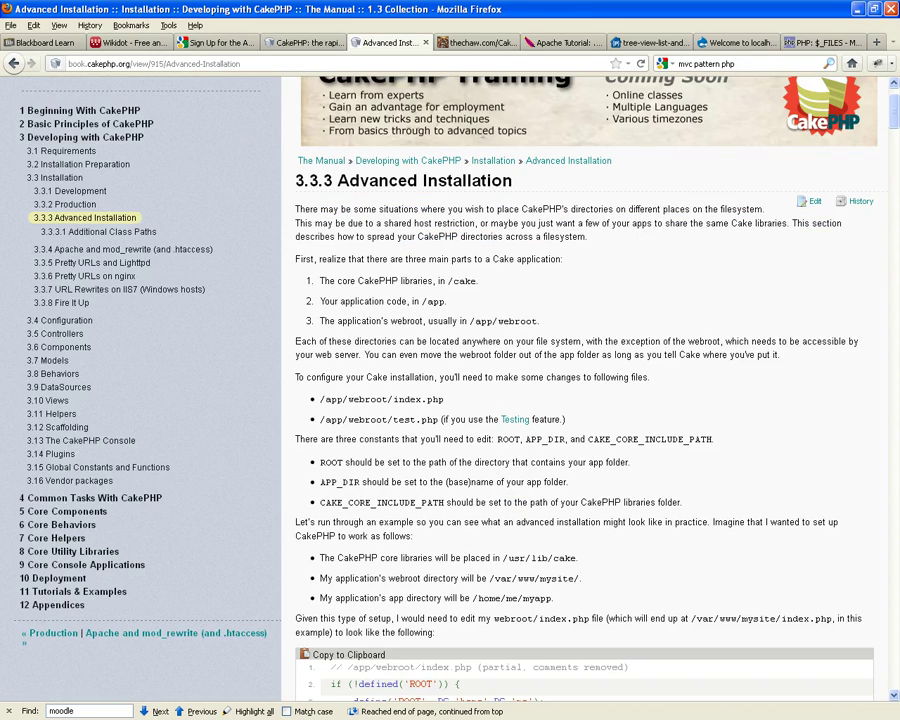
Read the Apache and mod_rewrite (and .htaccess) section and select apache2/mod_rewrite.so in the LoadModule example.
click(123, 248)
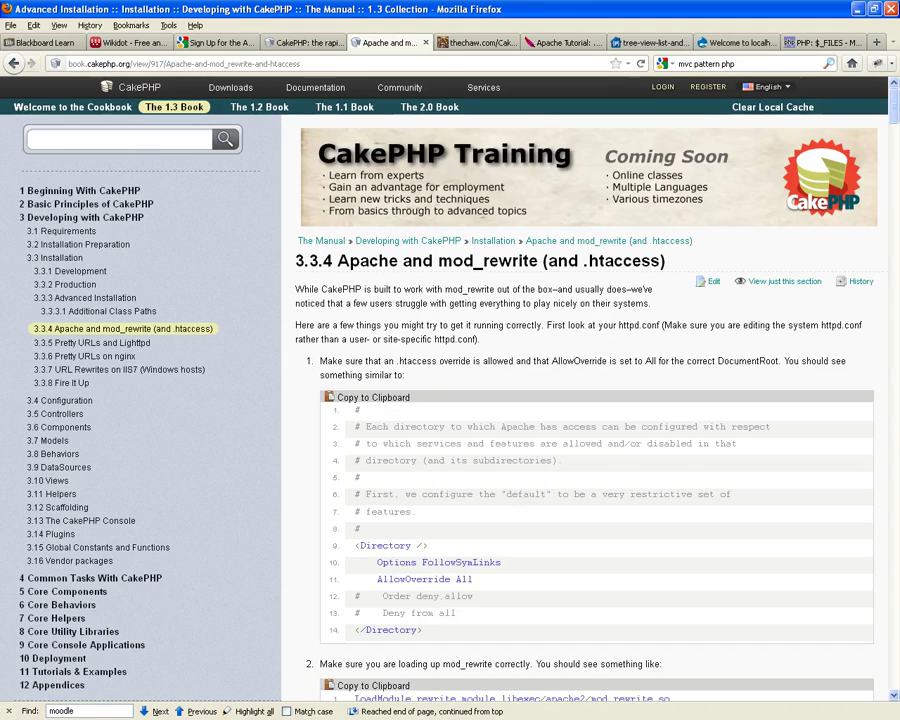
scroll(590, 400, down, 2)
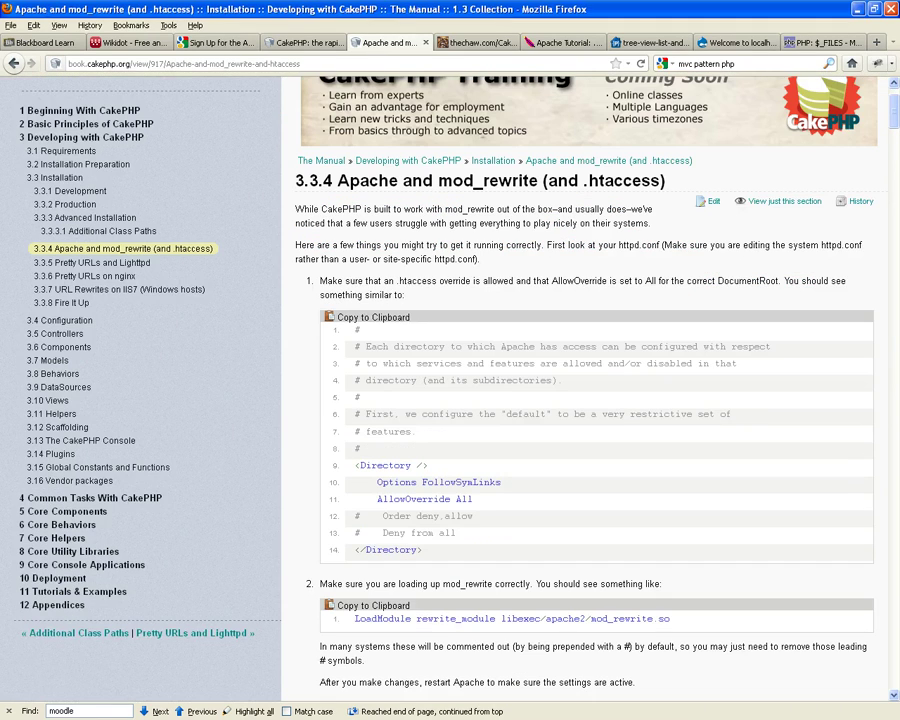
scroll(590, 400, down, 2)
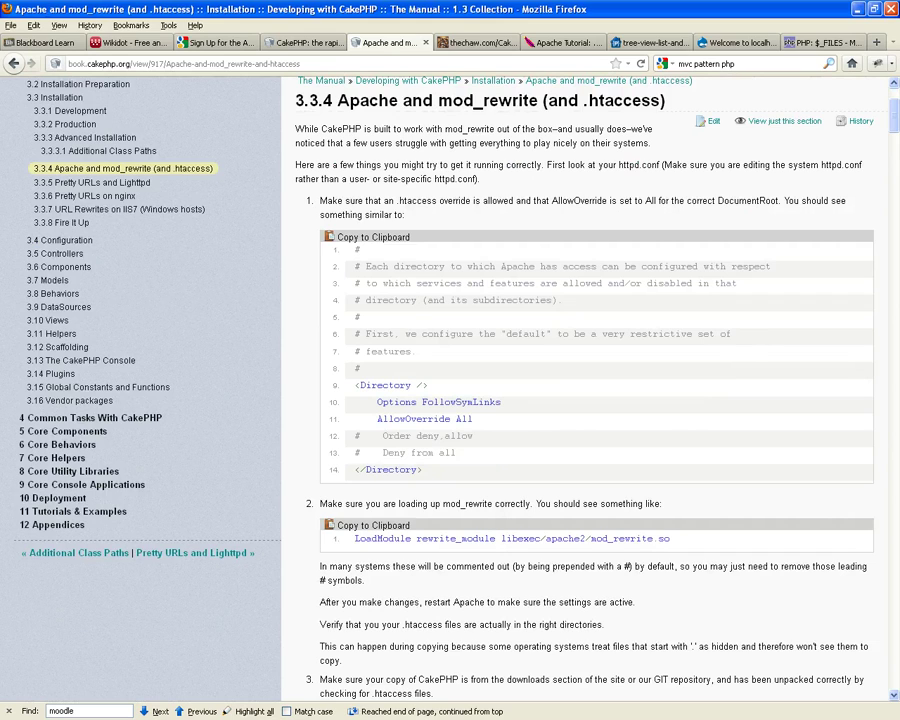
scroll(590, 400, down, 2)
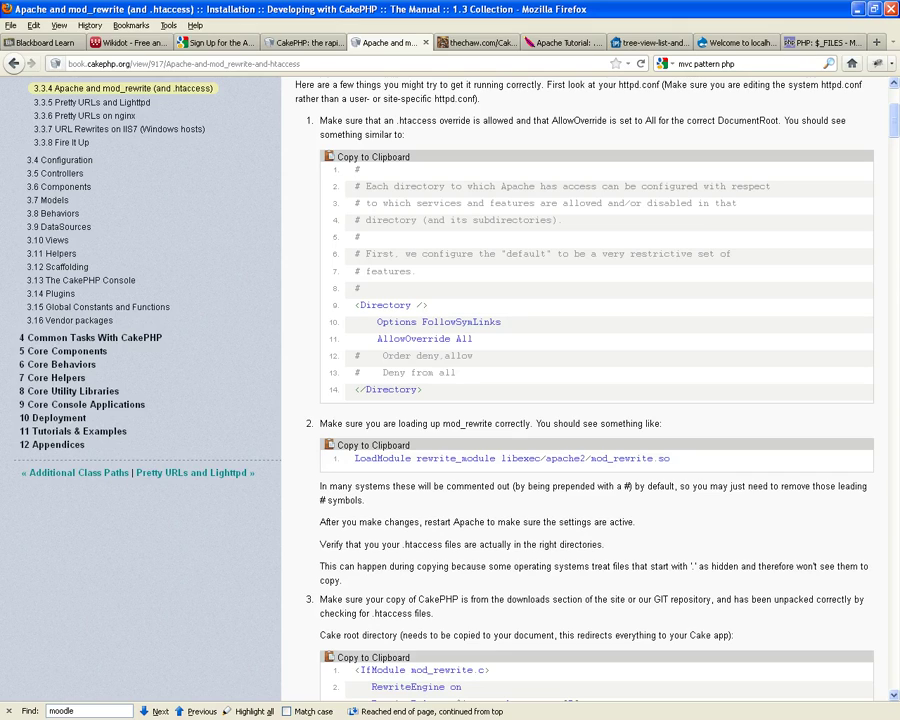
scroll(590, 390, up, 3)
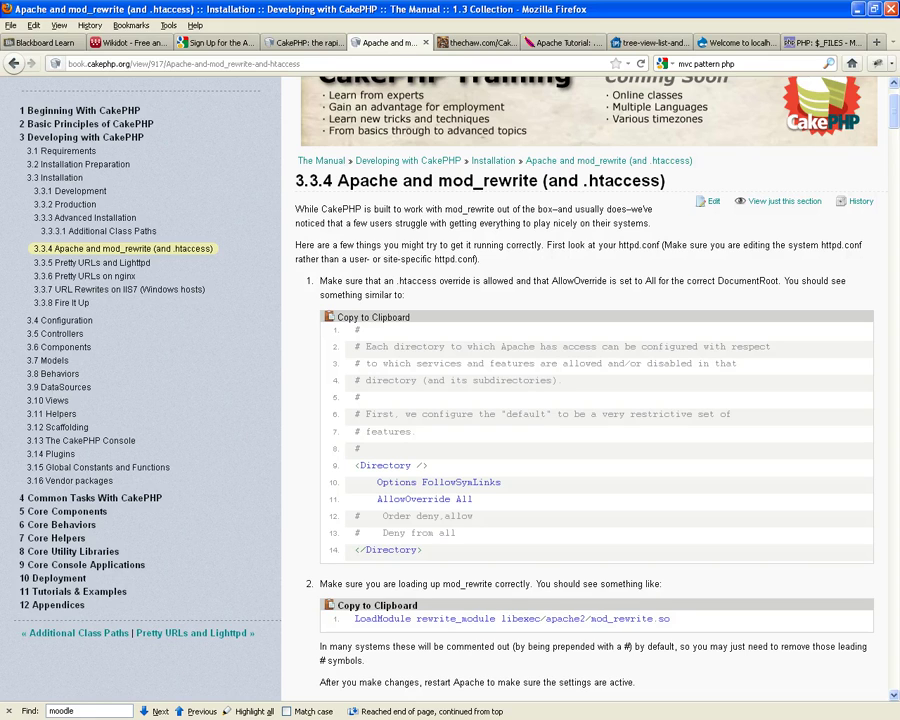
scroll(590, 400, down, 2)
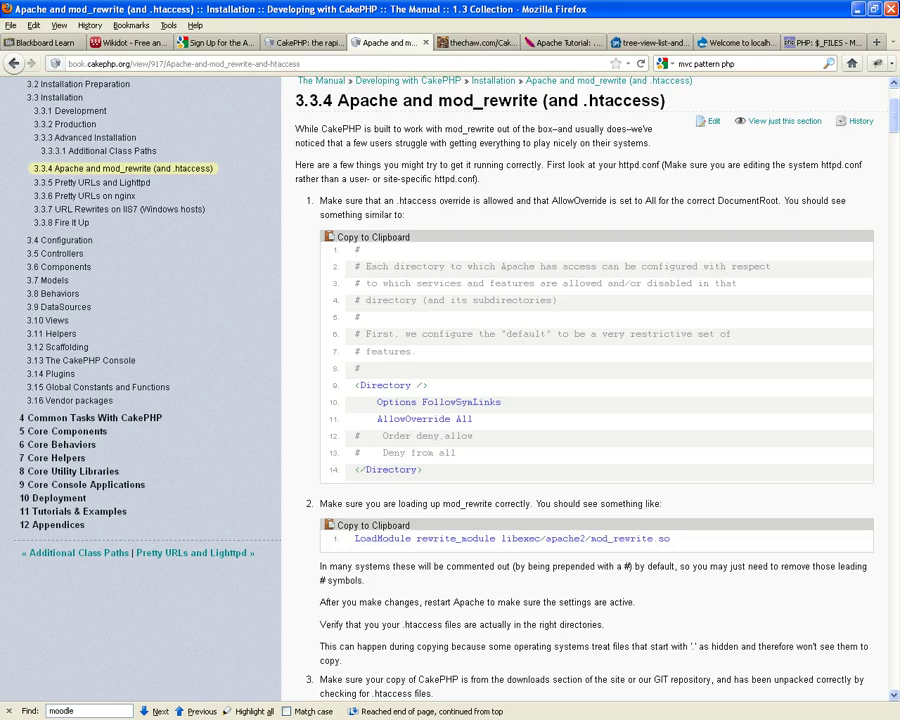
scroll(590, 400, down, 4)
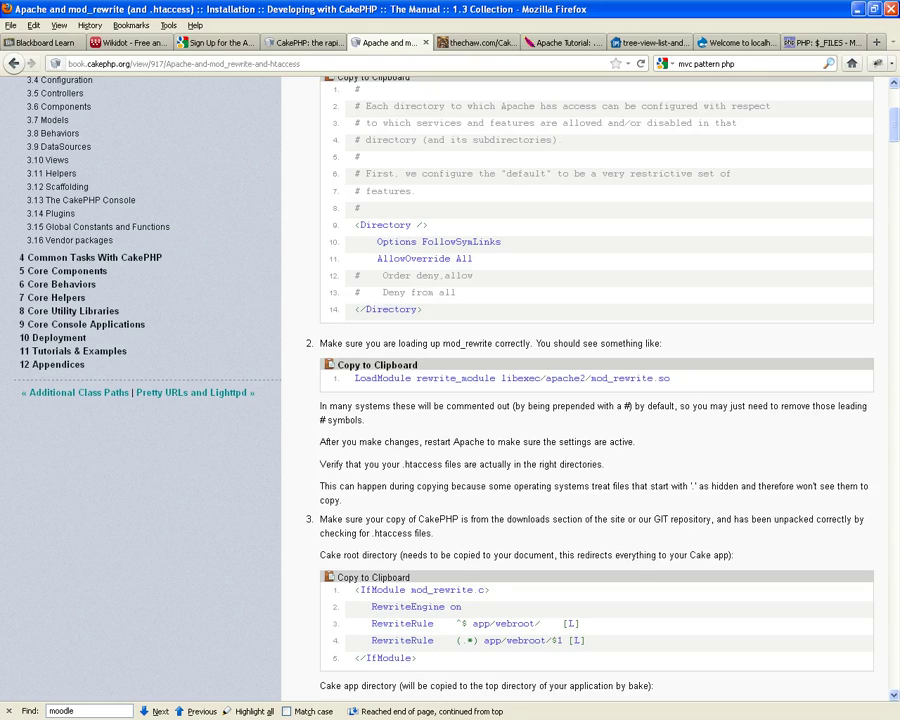
drag(670, 378, 665, 378)
drag(665, 378, 535, 378)
Bring up httpd.conf in Notepad++ and scroll up to its LoadModule comments.
key(alt+Tab)
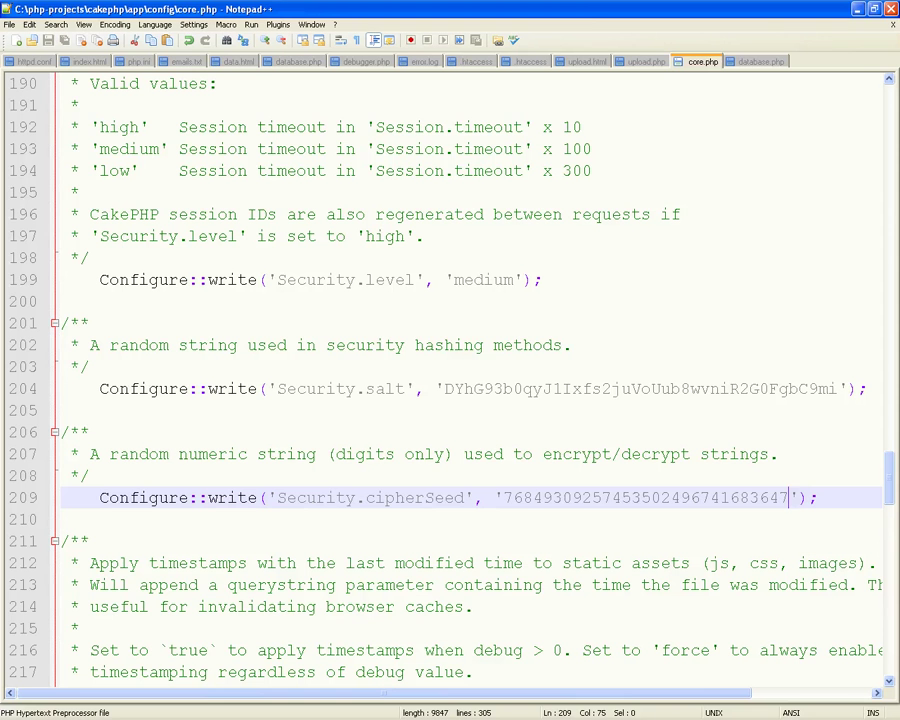
key(ctrl+Tab)
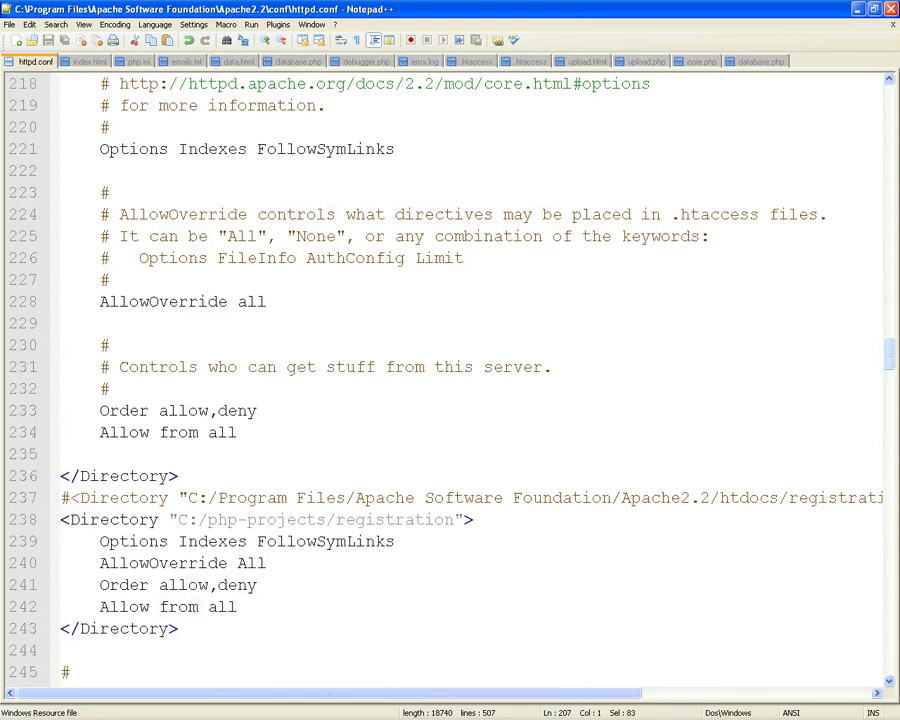
scroll(450, 380, up, 20)
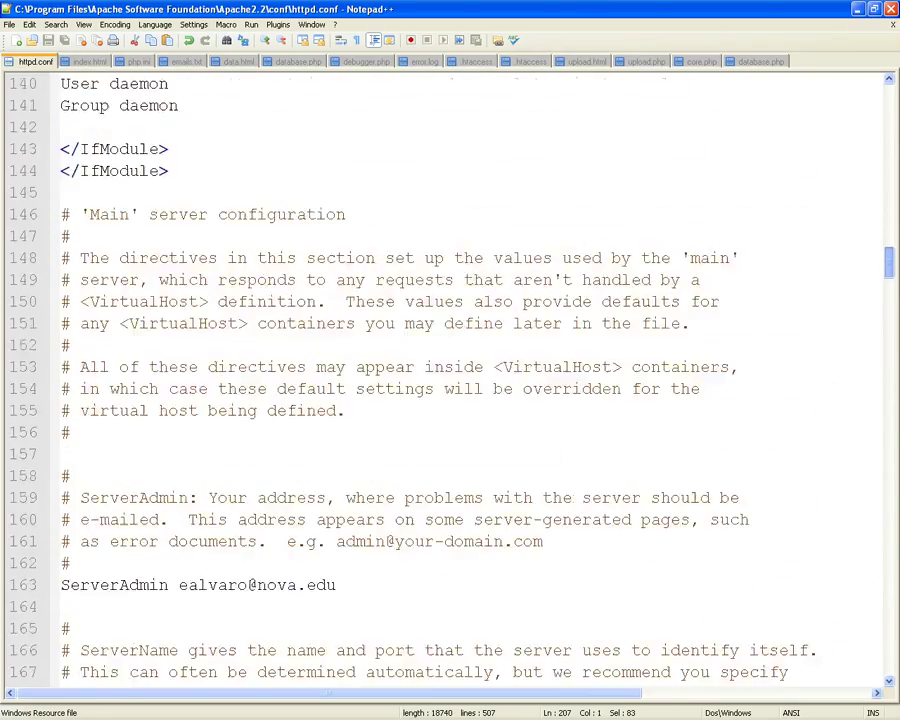
scroll(450, 380, up, 14)
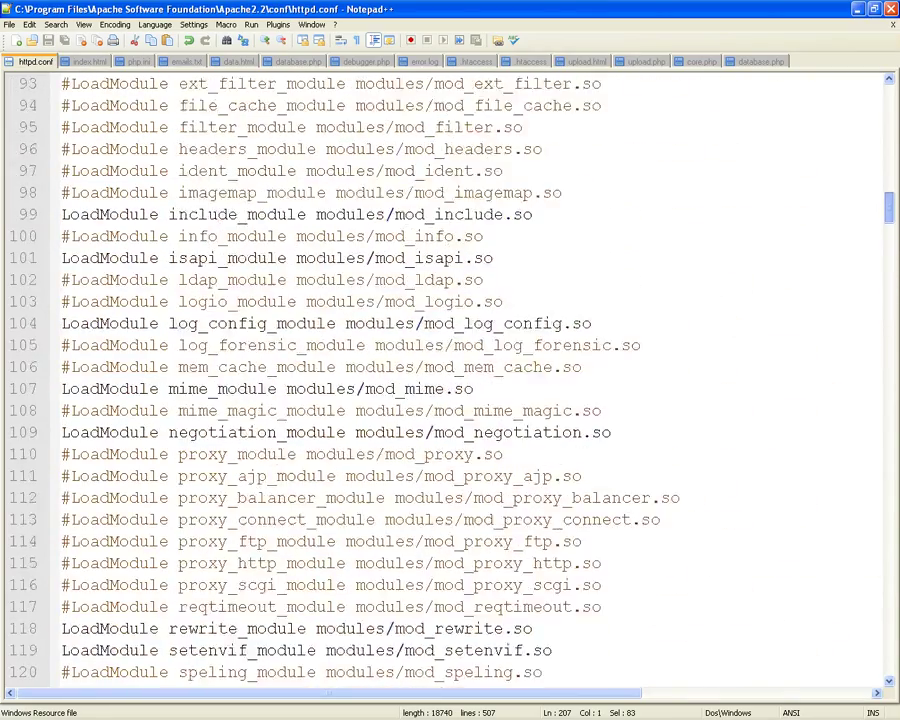
scroll(450, 380, up, 8)
click(512, 236)
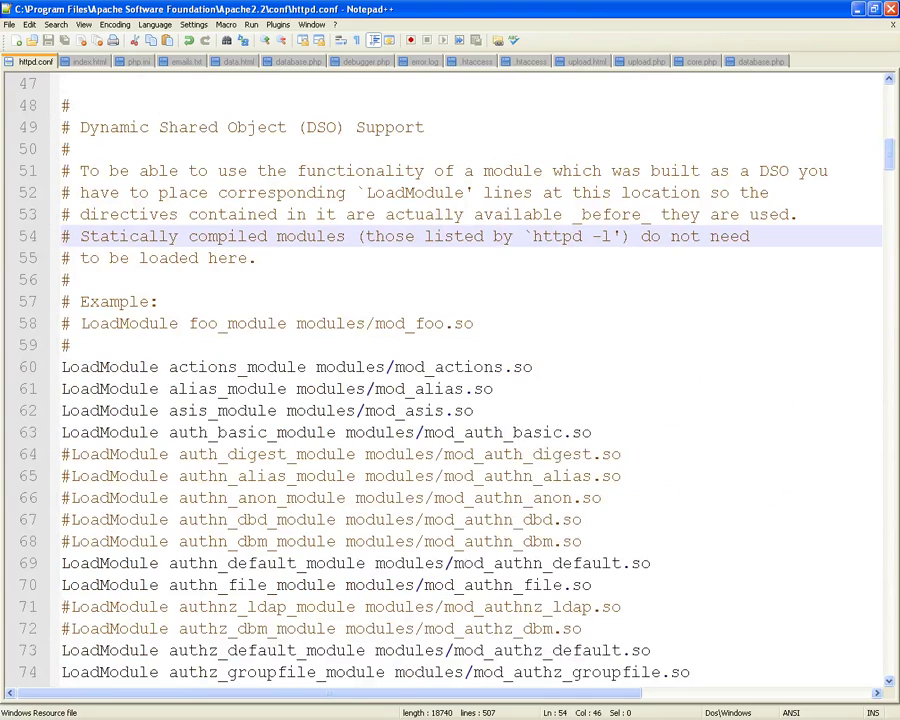
Search httpd.conf for 'mod', reaching the example LoadModule comment on line 58.
key(ctrl+f)
text(mod)
key(Return)
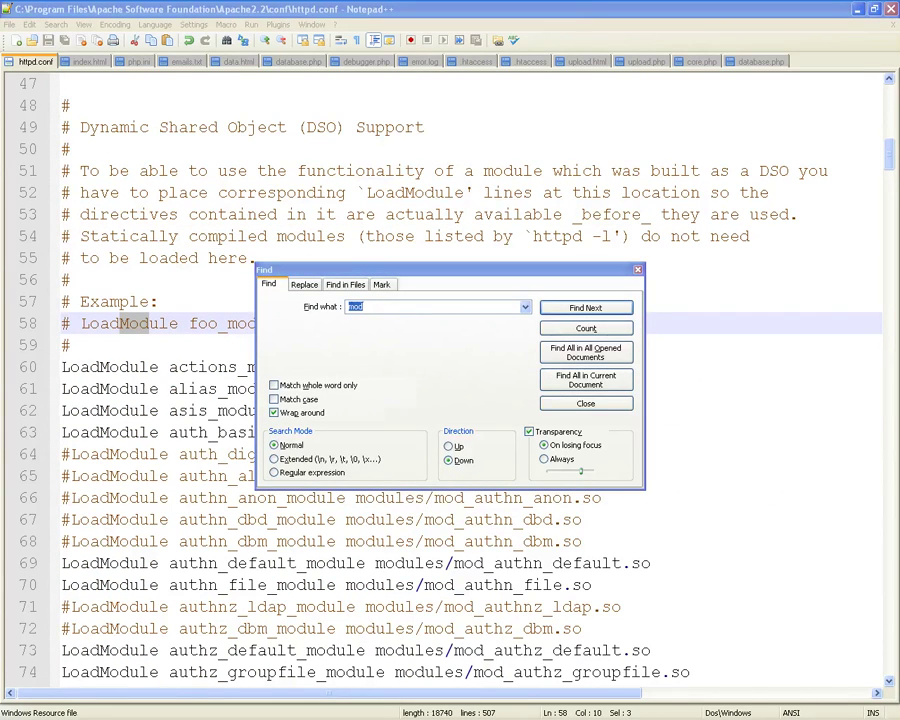
Glance at the CakePHP manual in Firefox, then return to httpd.conf.
key(alt+Tab)
key(alt+Tab)
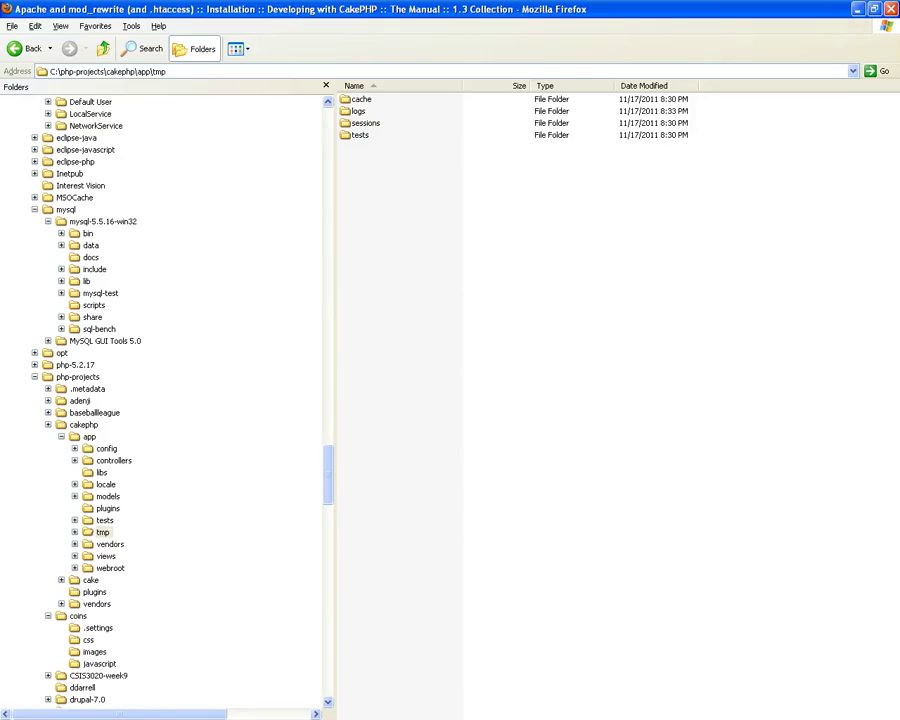
key(alt+Tab)
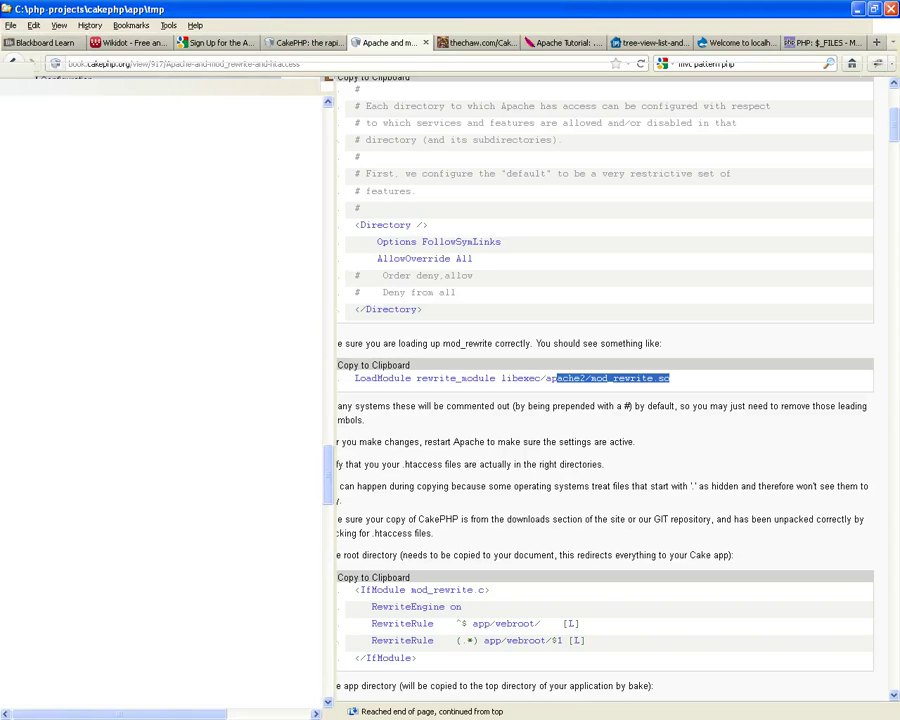
key(alt+Tab)
key(alt+Tab)
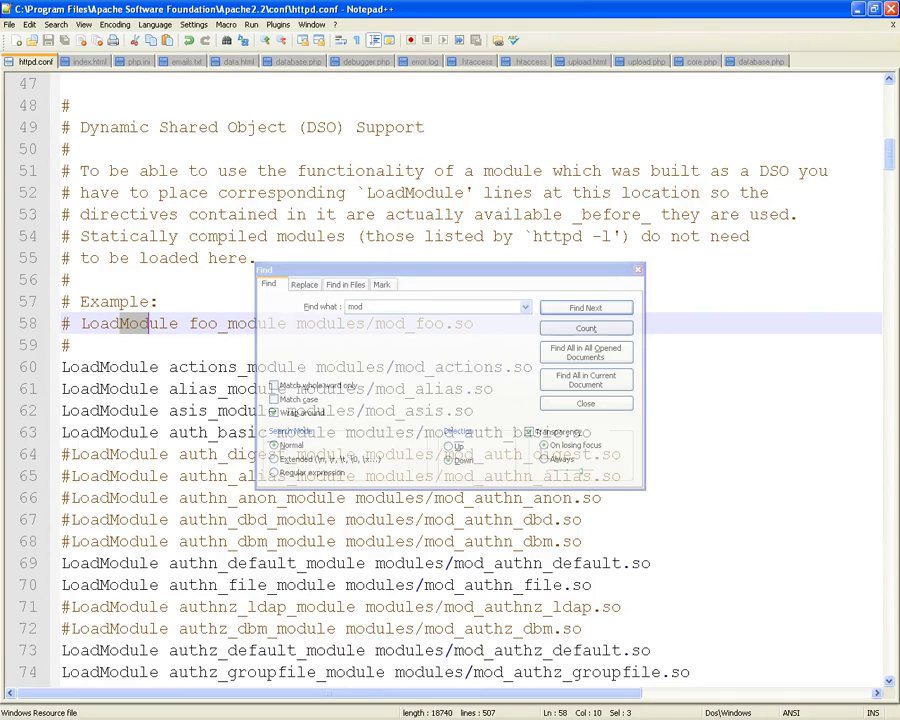
Search httpd.conf for mod_rewrite, confirming line 118's LoadModule is uncommented, then return to Firefox.
key(ctrl+f)
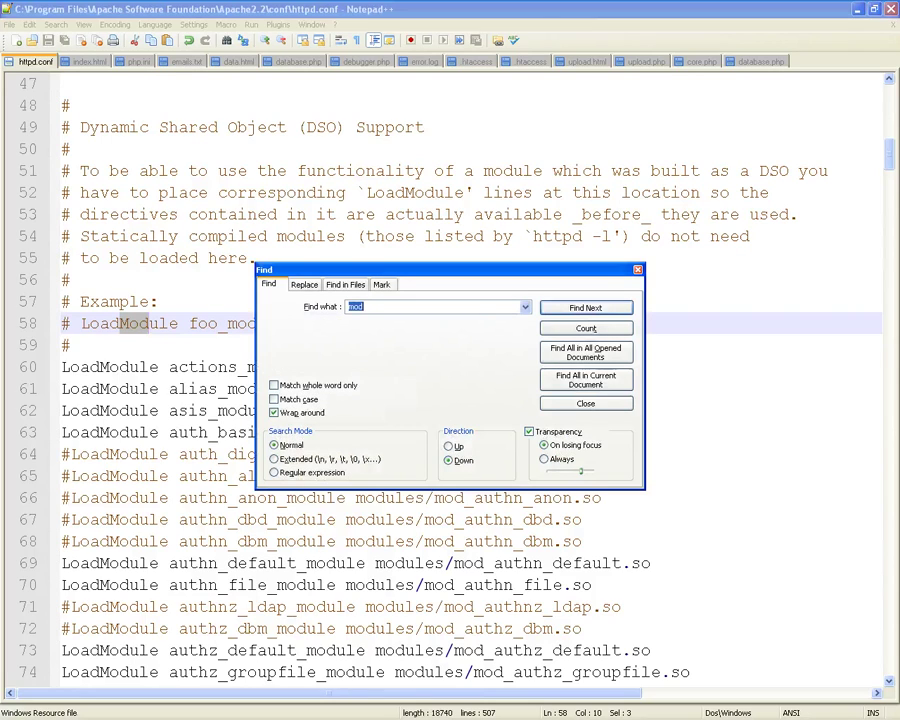
text(mod_rewrite)
key(Return)
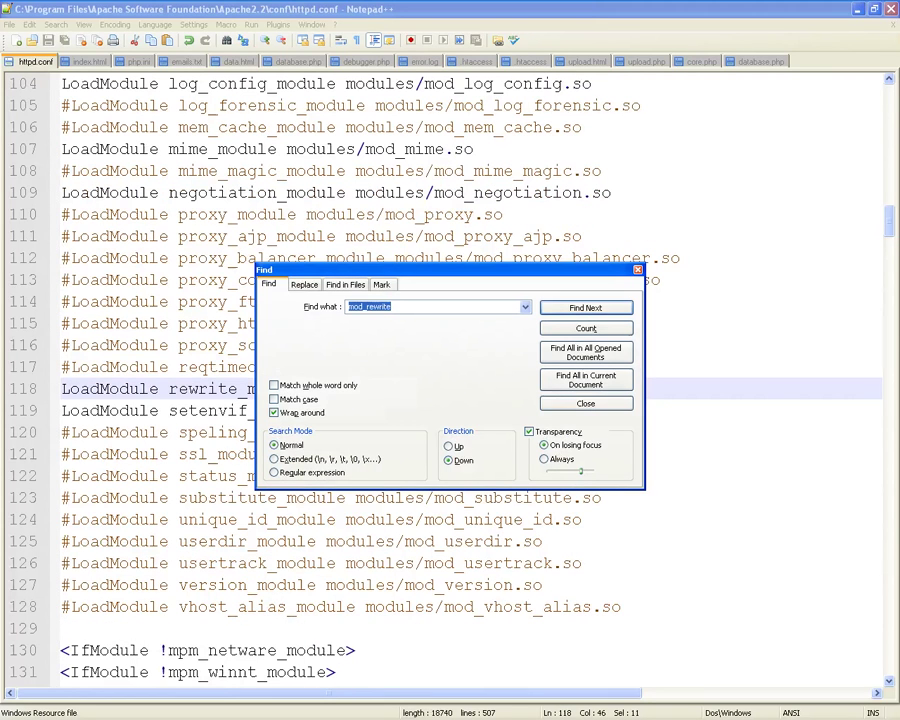
key(Escape)
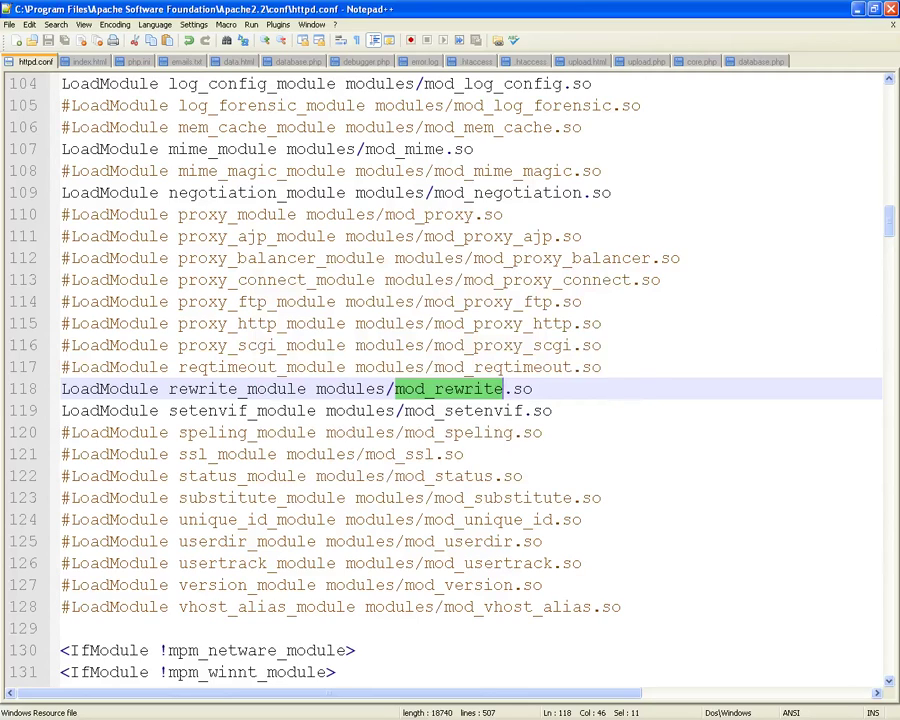
key(alt+Tab)
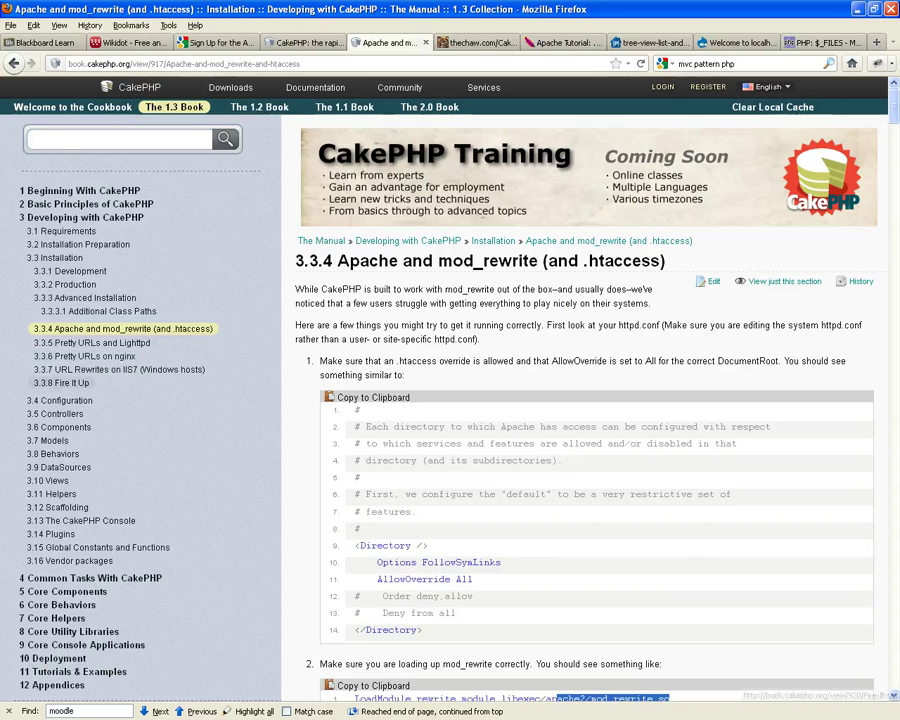
Browse the Cookbook's Fire It Up, Routes Configuration and Controllers pages, then recheck the local CakePHP home page.
click(61, 382)
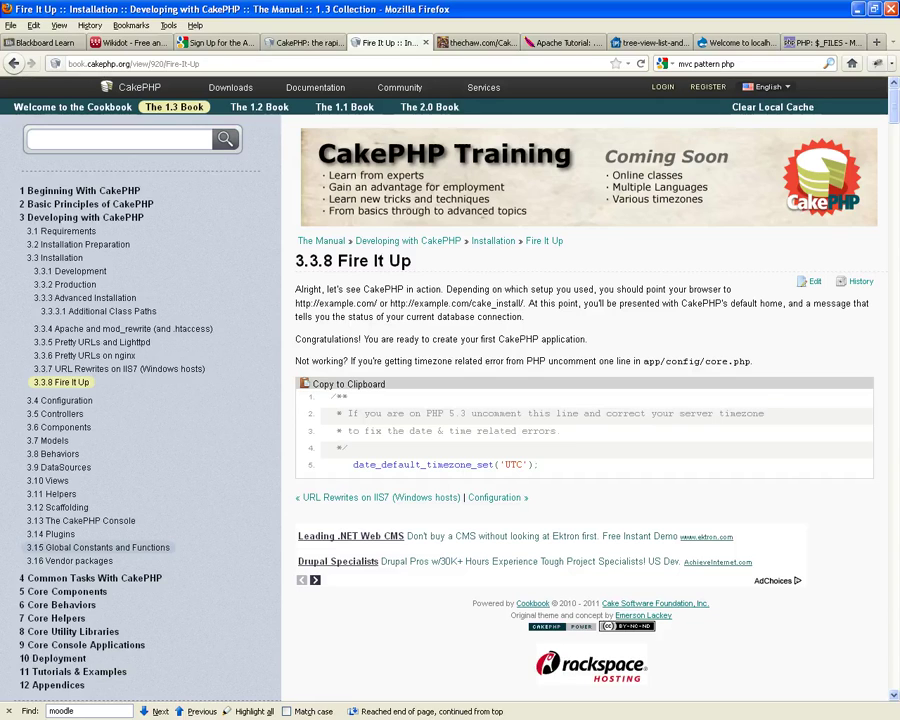
key(alt+Left)
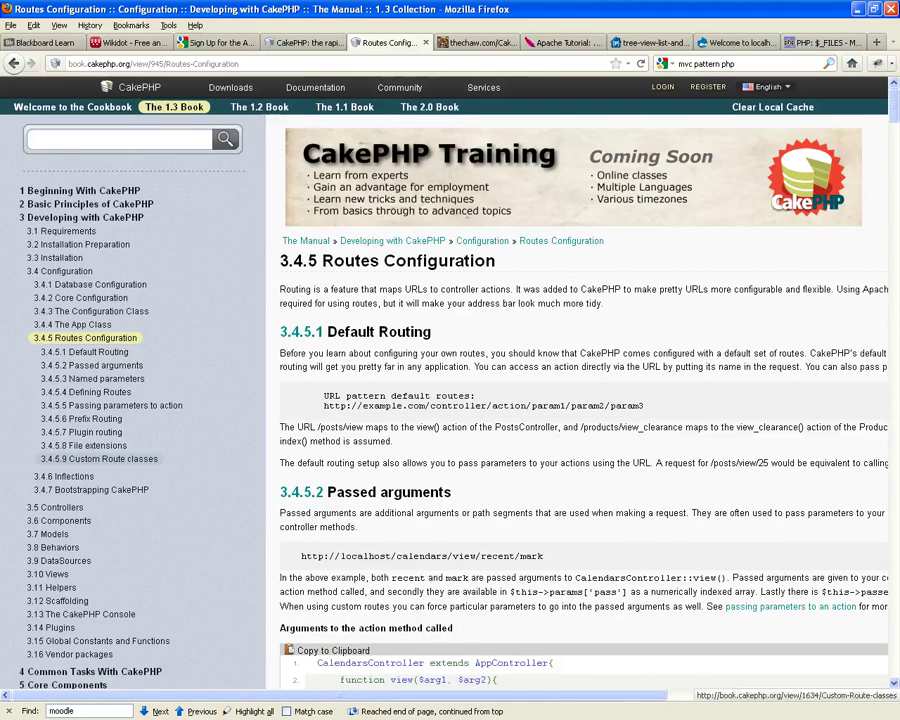
scroll(80, 450, down, 2)
click(55, 427)
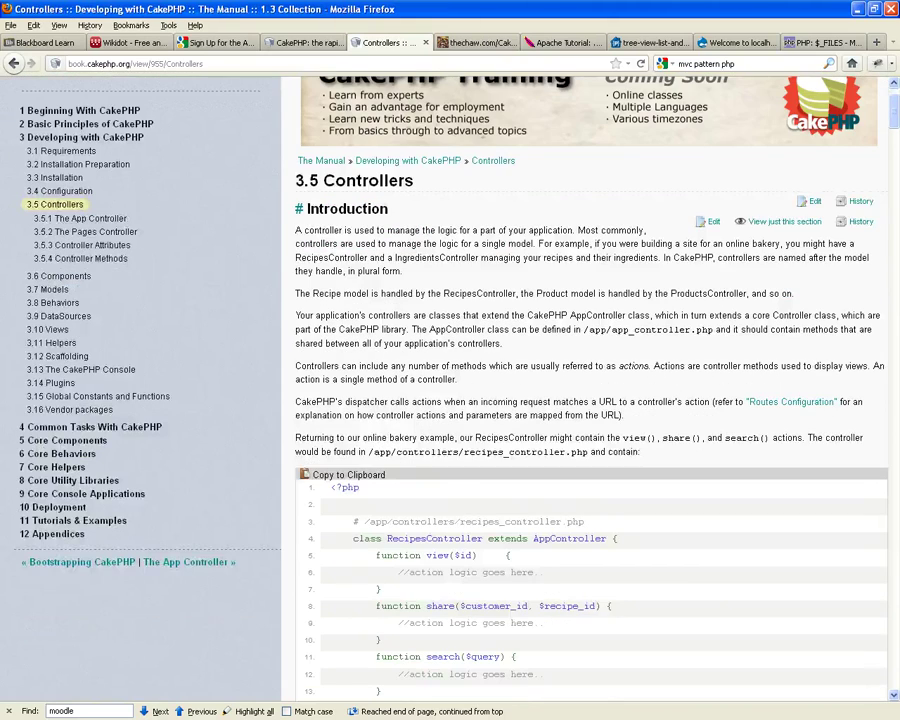
scroll(590, 400, down, 2)
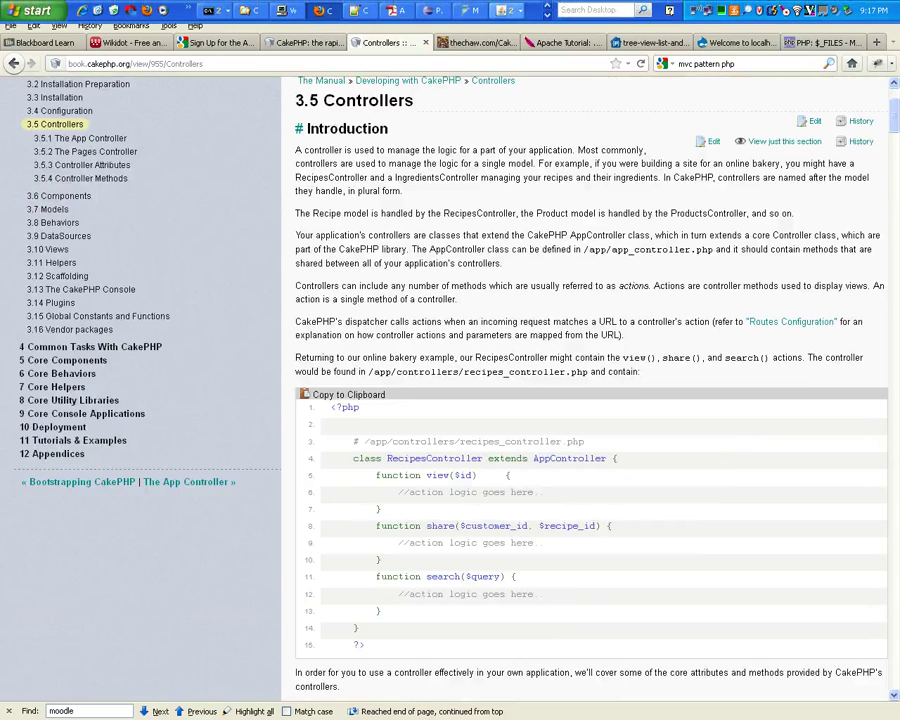
key(ctrl+Page_Up)
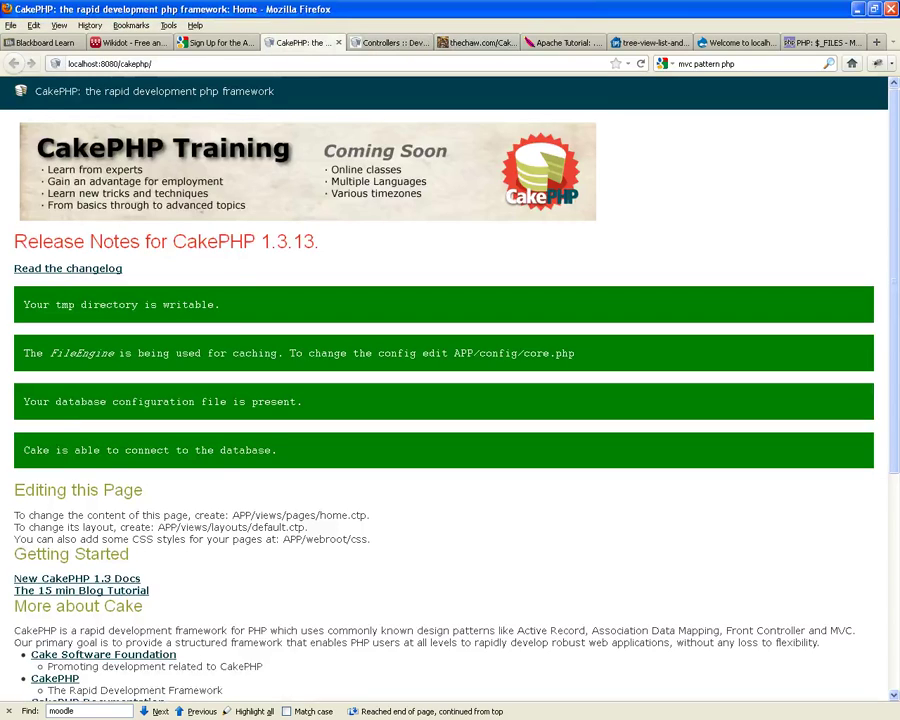
scroll(450, 400, down, 3)
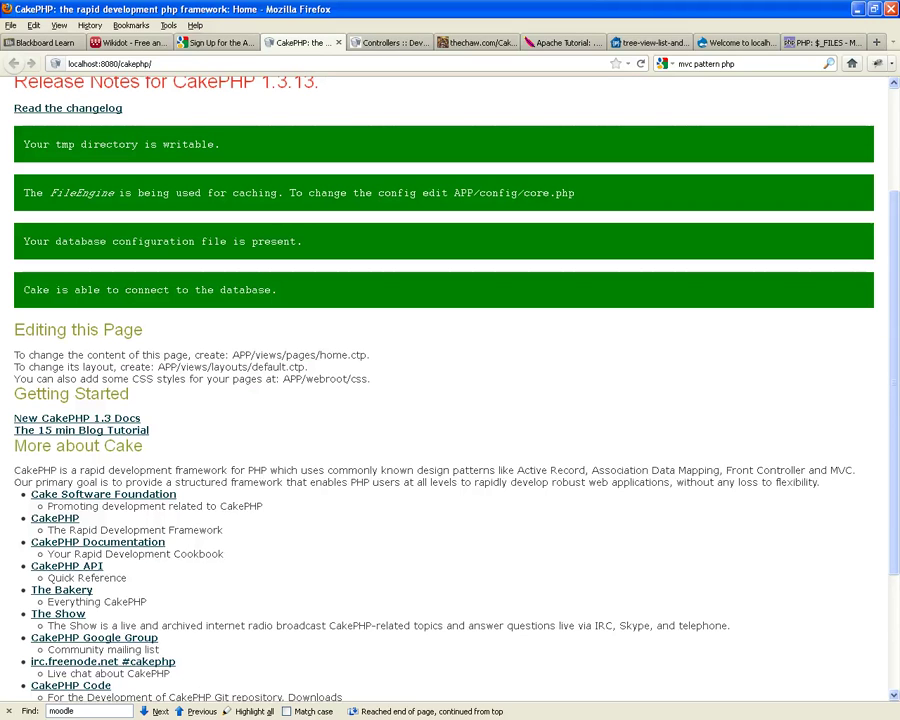